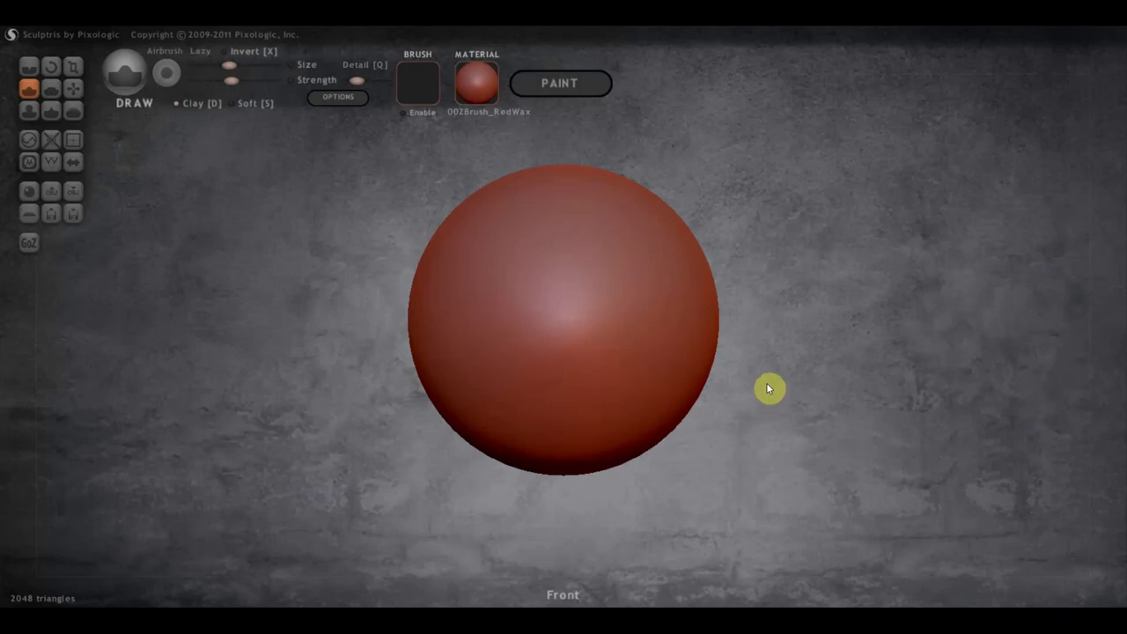
Import the Female_PlanesofHead_128 mesh as a new scene, replacing the default sphere.
{"action": "scroll", "coordinate": [766, 388], "scroll_direction": "up", "scroll_amount": 3}
{"action": "scroll", "coordinate": [747, 375], "scroll_direction": "down", "scroll_amount": 2}
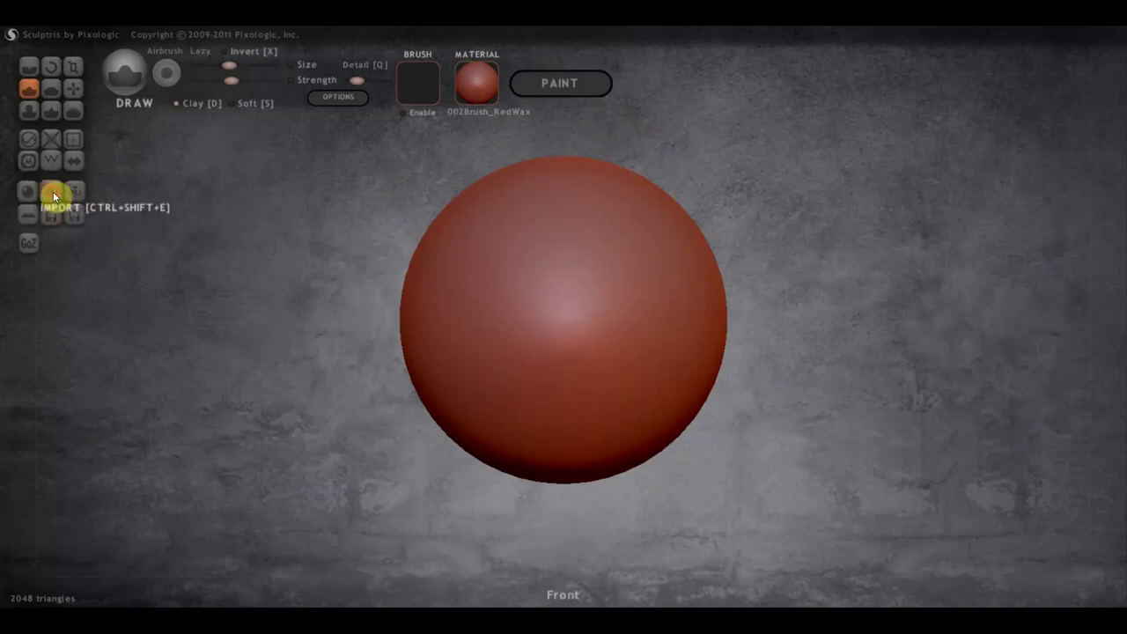
{"action": "left_click", "coordinate": [53, 191]}
{"action": "left_click", "coordinate": [332, 256]}
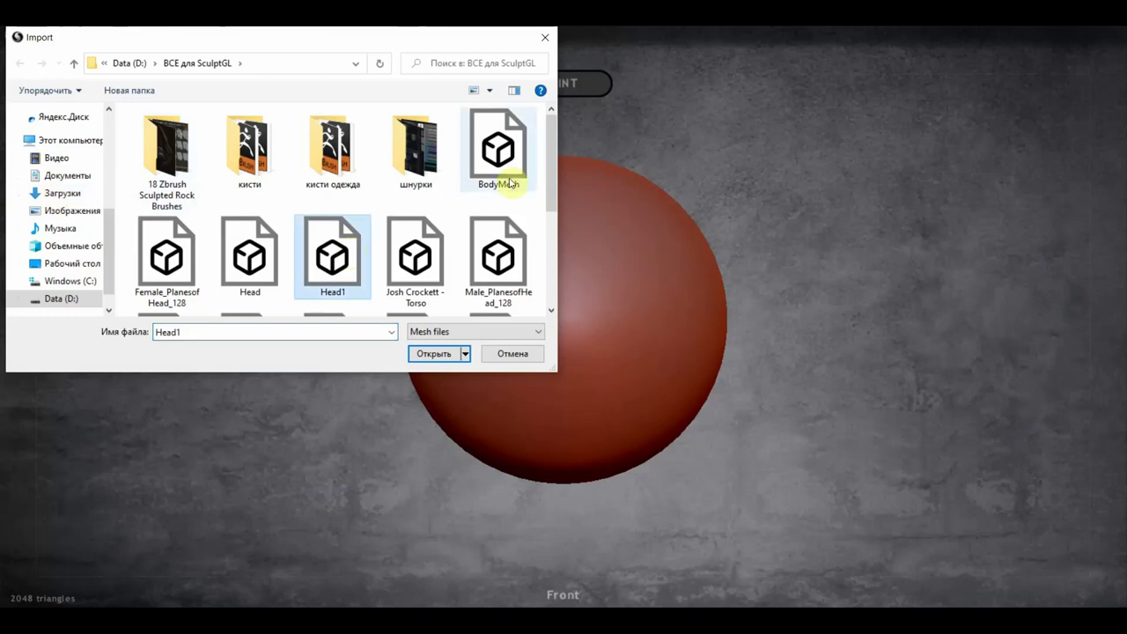
{"action": "double_click", "coordinate": [171, 268]}
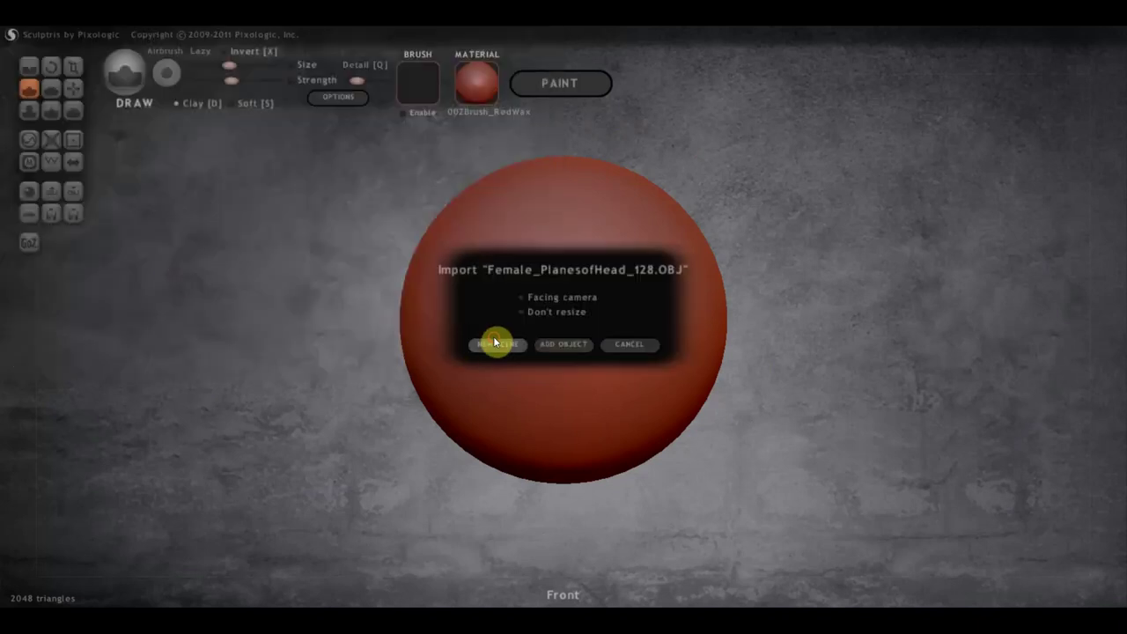
{"action": "left_click", "coordinate": [496, 345]}
{"action": "mouse_move", "coordinate": [646, 347]}
{"action": "left_mouse_down"}
{"action": "mouse_move", "coordinate": [783, 358]}
{"action": "mouse_move", "coordinate": [453, 367]}
{"action": "mouse_move", "coordinate": [595, 347]}
{"action": "mouse_move", "coordinate": [672, 360]}
{"action": "mouse_move", "coordinate": [639, 352]}
{"action": "left_mouse_up"}
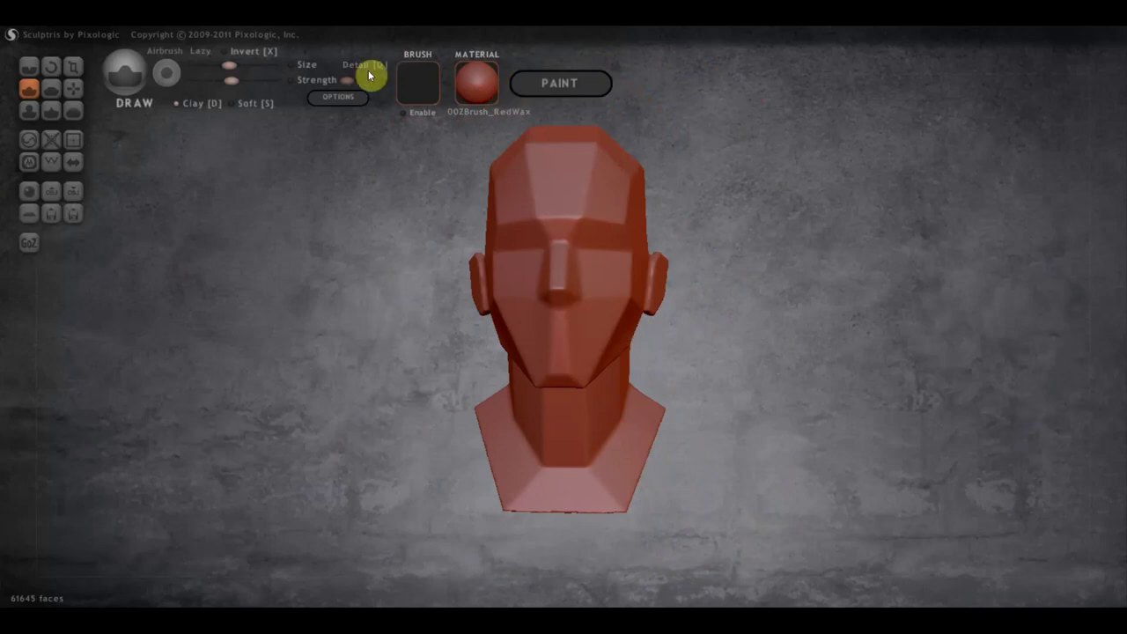
Set a Buzz Lightyear screenshot from Desktop > баз лайтер as the viewport background.
{"action": "left_click", "coordinate": [343, 97]}
{"action": "left_click", "coordinate": [633, 113]}
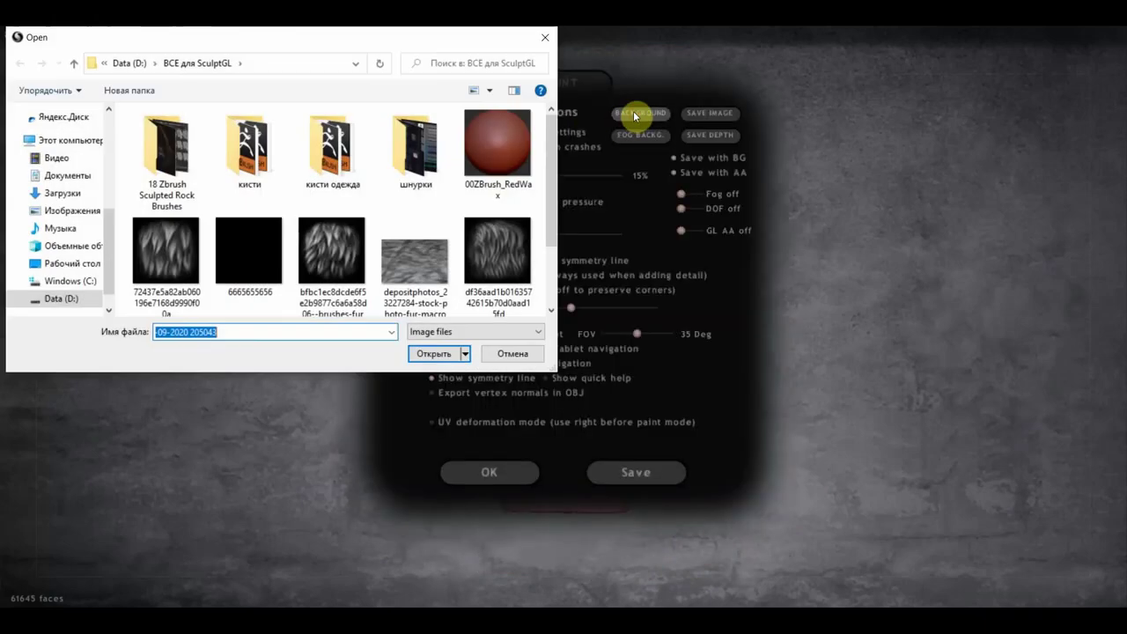
{"action": "left_click", "coordinate": [57, 263]}
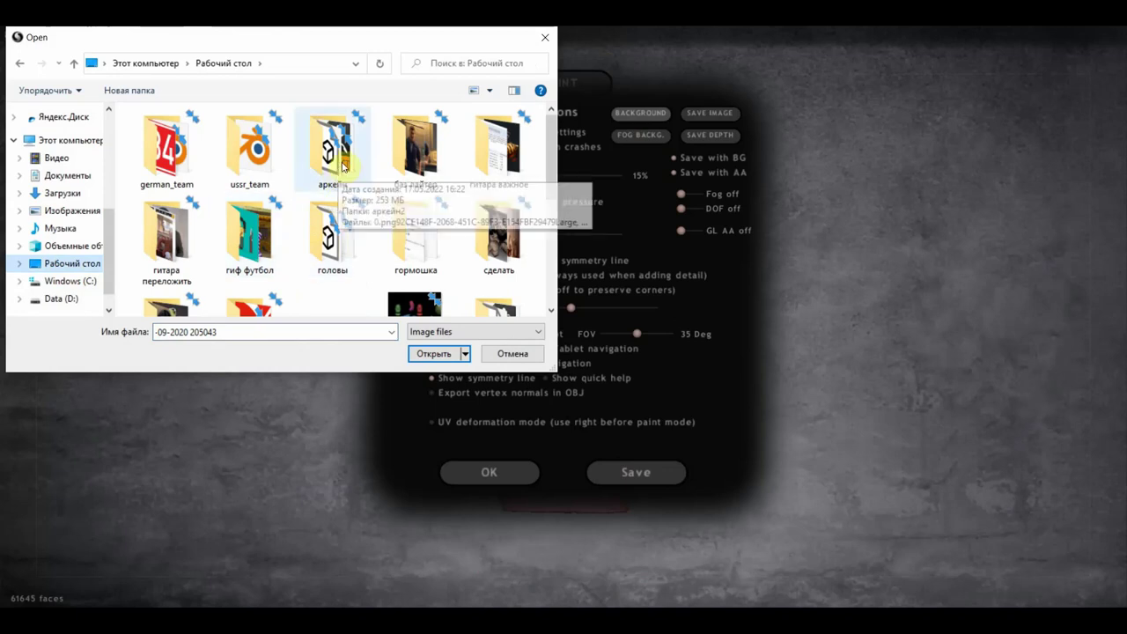
{"action": "double_click", "coordinate": [413, 152]}
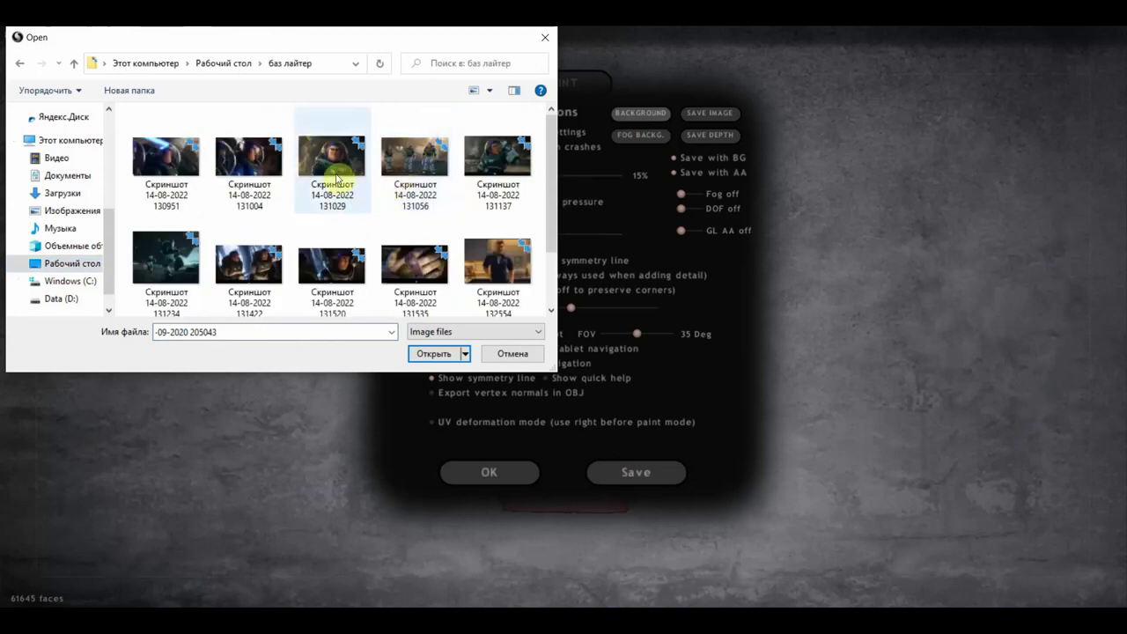
{"action": "double_click", "coordinate": [249, 164]}
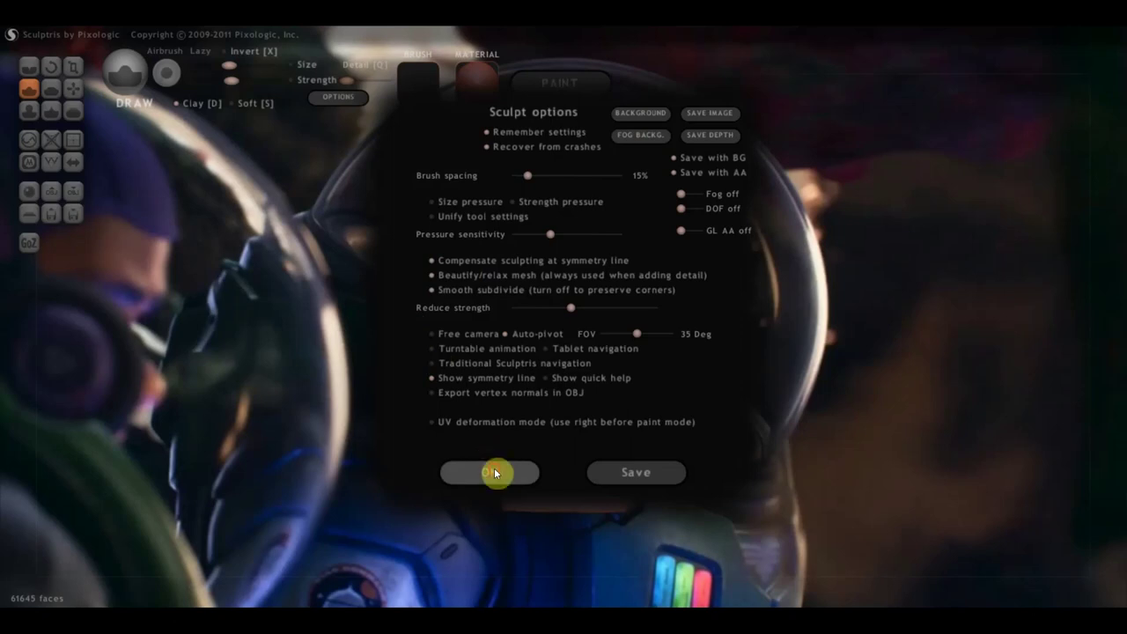
{"action": "left_click", "coordinate": [493, 467]}
Turn on symmetry for the bust, accepting the geometry change, and orbit to a right-facing profile.
{"action": "mouse_move", "coordinate": [725, 370]}
{"action": "left_mouse_down"}
{"action": "mouse_move", "coordinate": [833, 372]}
{"action": "mouse_move", "coordinate": [774, 423]}
{"action": "mouse_move", "coordinate": [800, 420]}
{"action": "mouse_move", "coordinate": [784, 407]}
{"action": "left_mouse_up"}
{"action": "scroll", "coordinate": [786, 421], "scroll_direction": "up", "scroll_amount": 3}
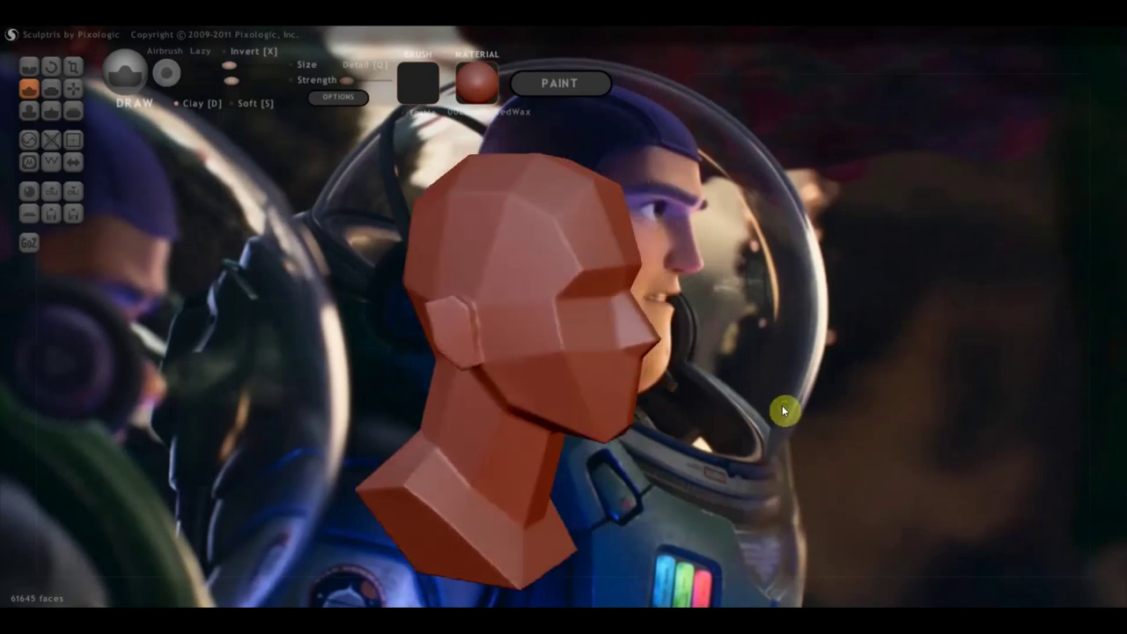
{"action": "left_click", "coordinate": [80, 162]}
{"action": "left_click", "coordinate": [568, 368]}
{"action": "left_click", "coordinate": [630, 367]}
{"action": "left_click_drag", "start_coordinate": [181, 216], "coordinate": [102, 234]}
{"action": "scroll", "coordinate": [256, 261], "scroll_direction": "up", "scroll_amount": 2}
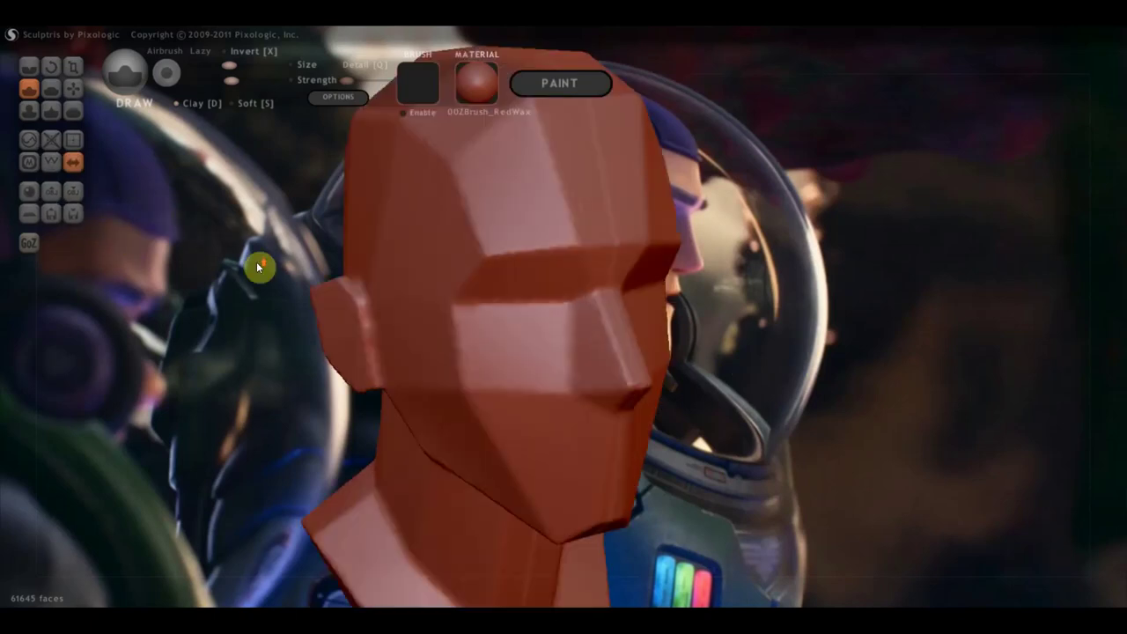
{"action": "left_click_drag", "start_coordinate": [256, 262], "coordinate": [271, 197]}
{"action": "scroll", "coordinate": [342, 217], "scroll_direction": "down", "scroll_amount": 2}
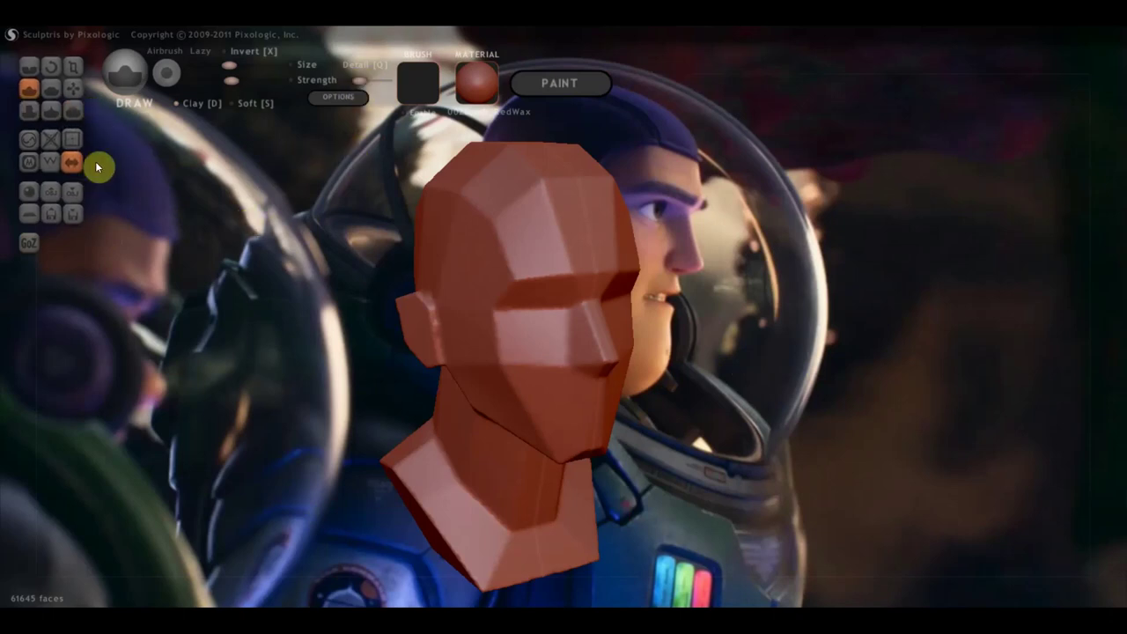
{"action": "mouse_move", "coordinate": [238, 280]}
{"action": "left_mouse_down"}
{"action": "mouse_move", "coordinate": [300, 306]}
{"action": "mouse_move", "coordinate": [252, 307]}
{"action": "mouse_move", "coordinate": [377, 310]}
{"action": "left_mouse_up"}
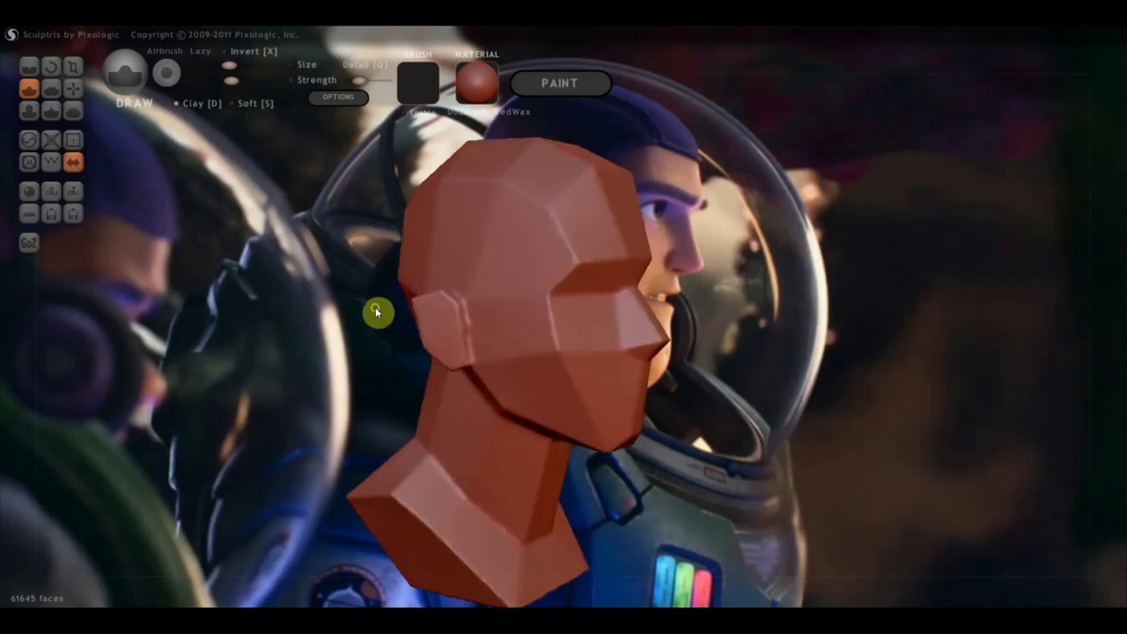
With the Flatten brush, zoom in and flatten the forehead and brow area.
{"action": "left_click", "coordinate": [48, 93]}
{"action": "scroll", "coordinate": [480, 216], "scroll_direction": "up", "scroll_amount": 2}
{"action": "left_click_drag", "start_coordinate": [481, 217], "coordinate": [573, 234]}
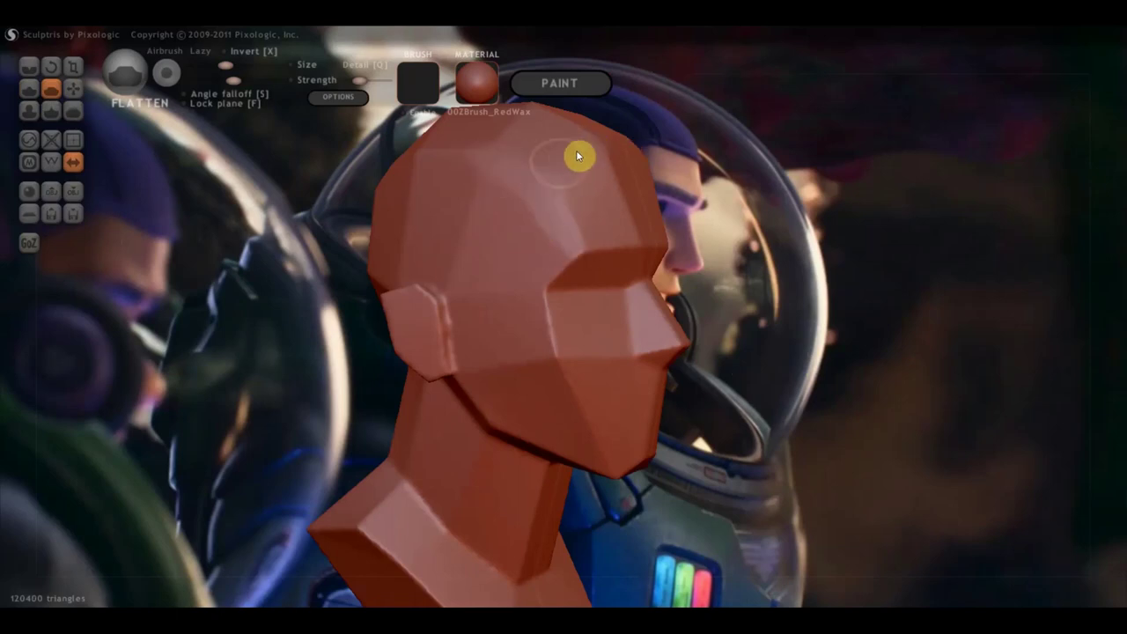
{"action": "right_click_drag", "start_coordinate": [606, 190], "coordinate": [539, 211]}
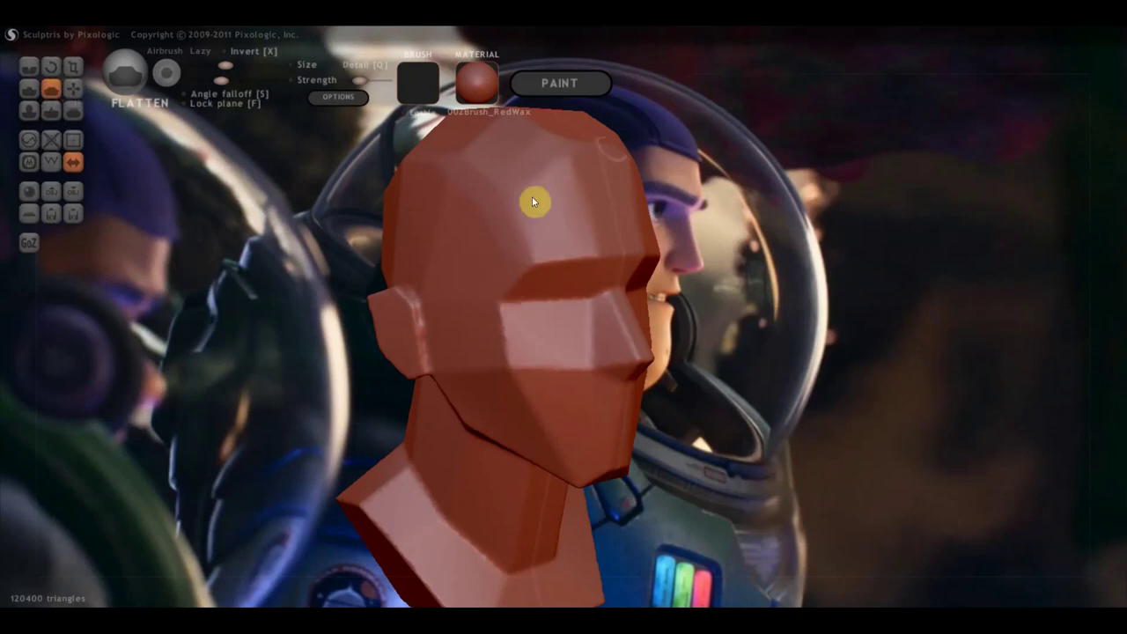
{"action": "left_click_drag", "start_coordinate": [604, 226], "coordinate": [628, 282]}
Flatten the nose ridge from the front and smooth the nose tip.
{"action": "right_click_drag", "start_coordinate": [628, 282], "coordinate": [558, 314]}
{"action": "scroll", "coordinate": [557, 314], "scroll_direction": "up", "scroll_amount": 3}
{"action": "left_click_drag", "start_coordinate": [572, 311], "coordinate": [602, 312]}
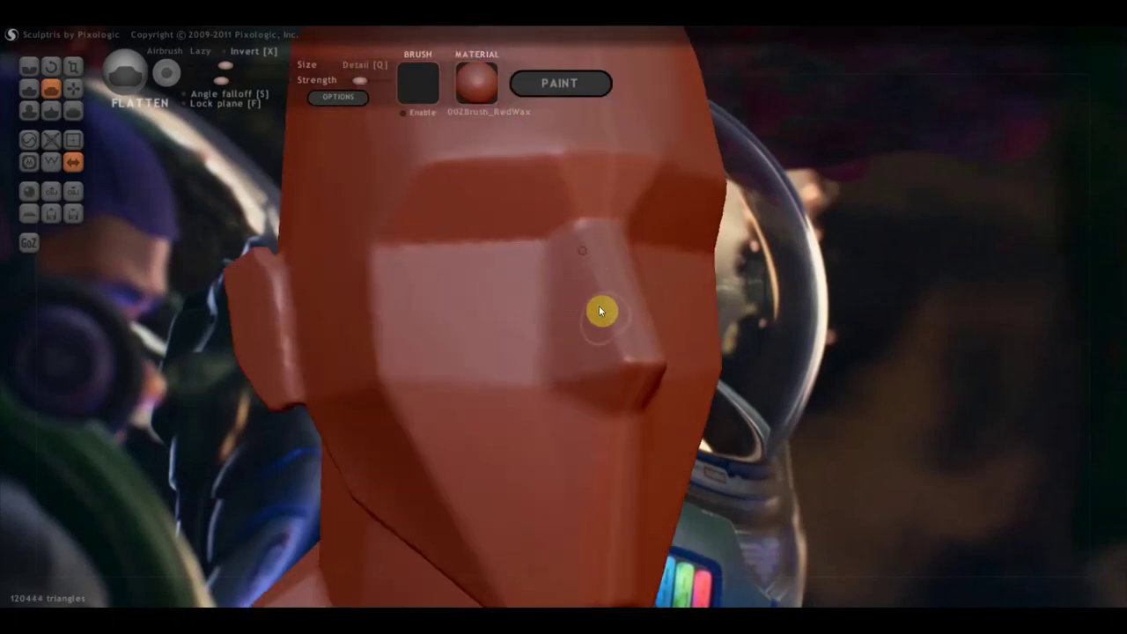
{"action": "left_click_drag", "start_coordinate": [584, 262], "coordinate": [593, 333]}
{"action": "right_click_drag", "start_coordinate": [593, 333], "coordinate": [603, 348]}
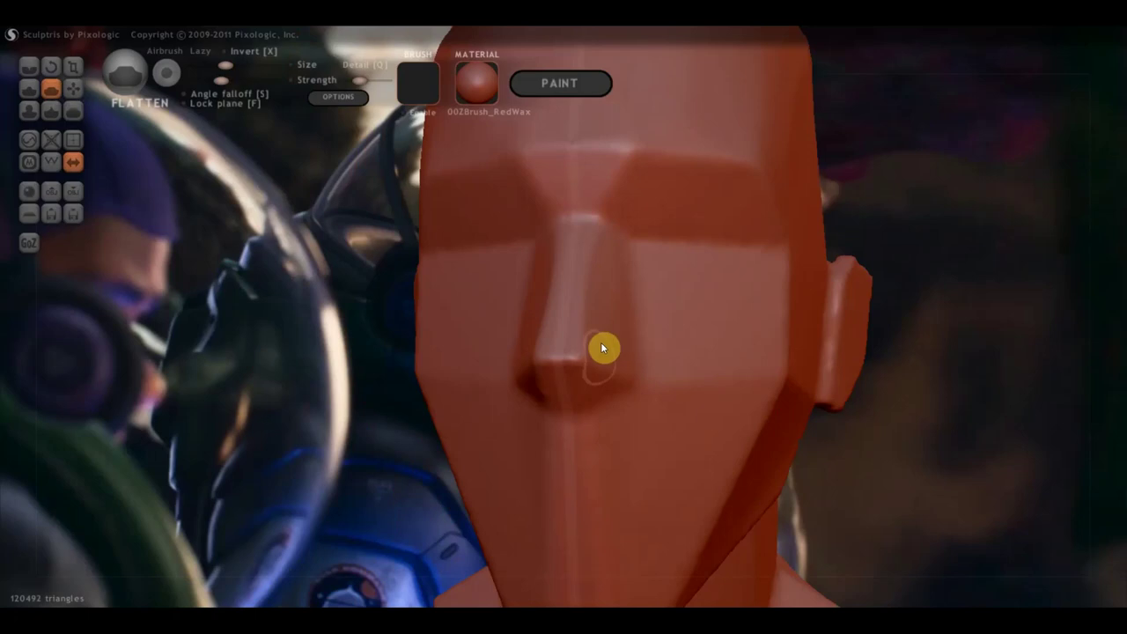
{"action": "left_click_drag", "start_coordinate": [583, 354], "coordinate": [578, 355]}
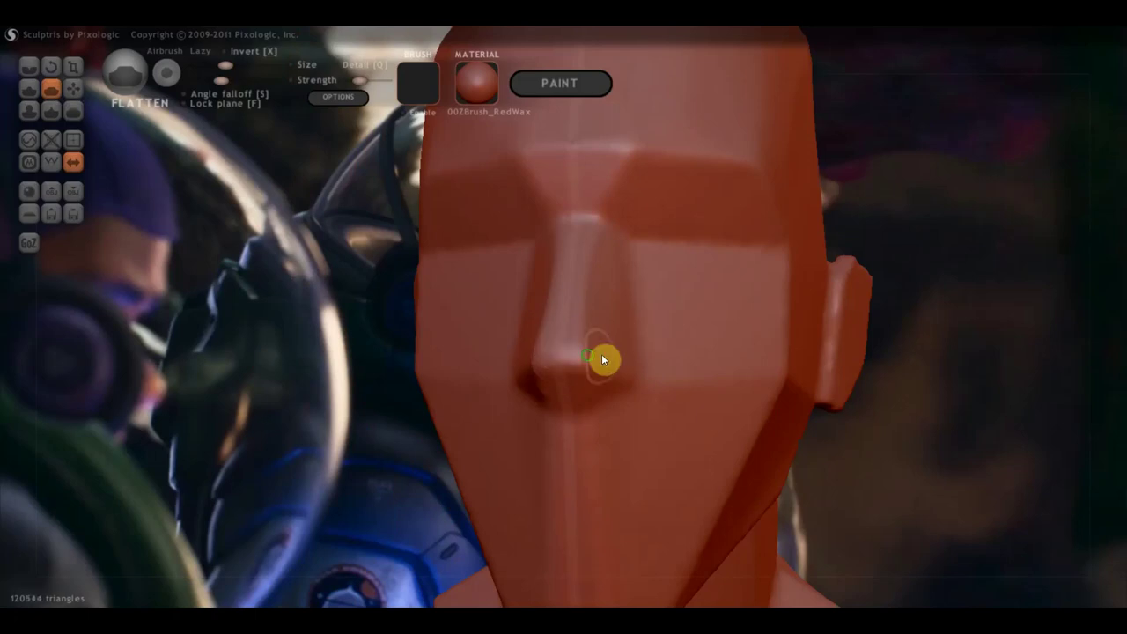
Touch up the side of the nose, round its tip and flatten below the cheek.
{"action": "right_click_drag", "start_coordinate": [601, 353], "coordinate": [549, 318]}
{"action": "left_click", "coordinate": [542, 310]}
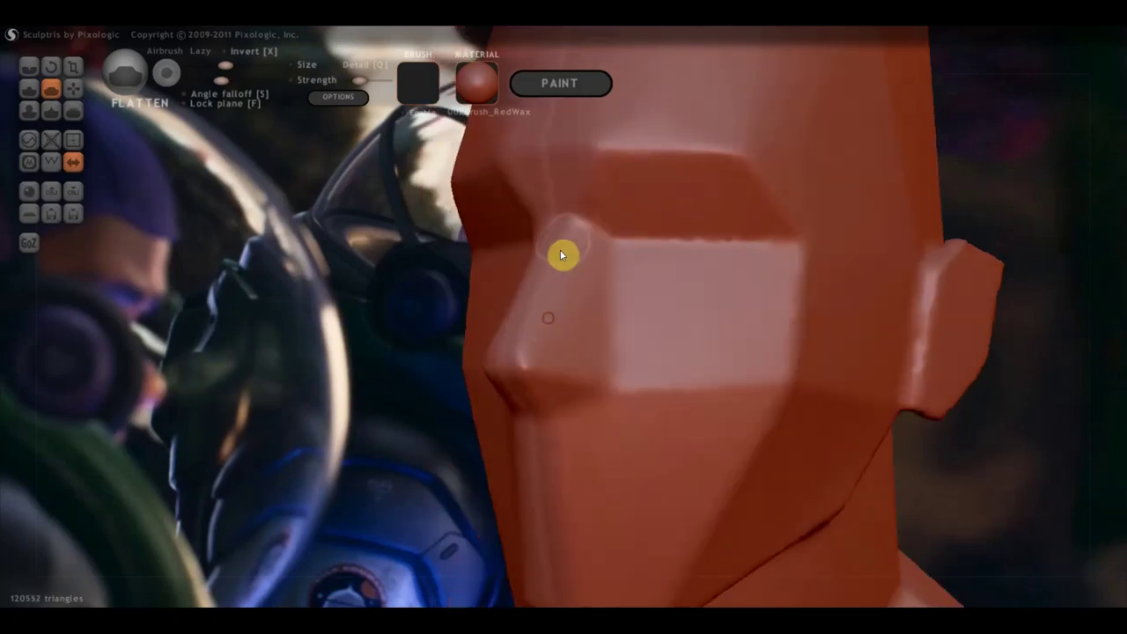
{"action": "left_click_drag", "start_coordinate": [551, 344], "coordinate": [569, 385]}
{"action": "right_click_drag", "start_coordinate": [540, 387], "coordinate": [531, 403]}
{"action": "mouse_move", "coordinate": [531, 404]}
{"action": "left_mouse_down"}
{"action": "mouse_move", "coordinate": [560, 430]}
{"action": "mouse_move", "coordinate": [558, 531]}
{"action": "left_mouse_up"}
{"action": "right_click_drag", "start_coordinate": [559, 531], "coordinate": [606, 477]}
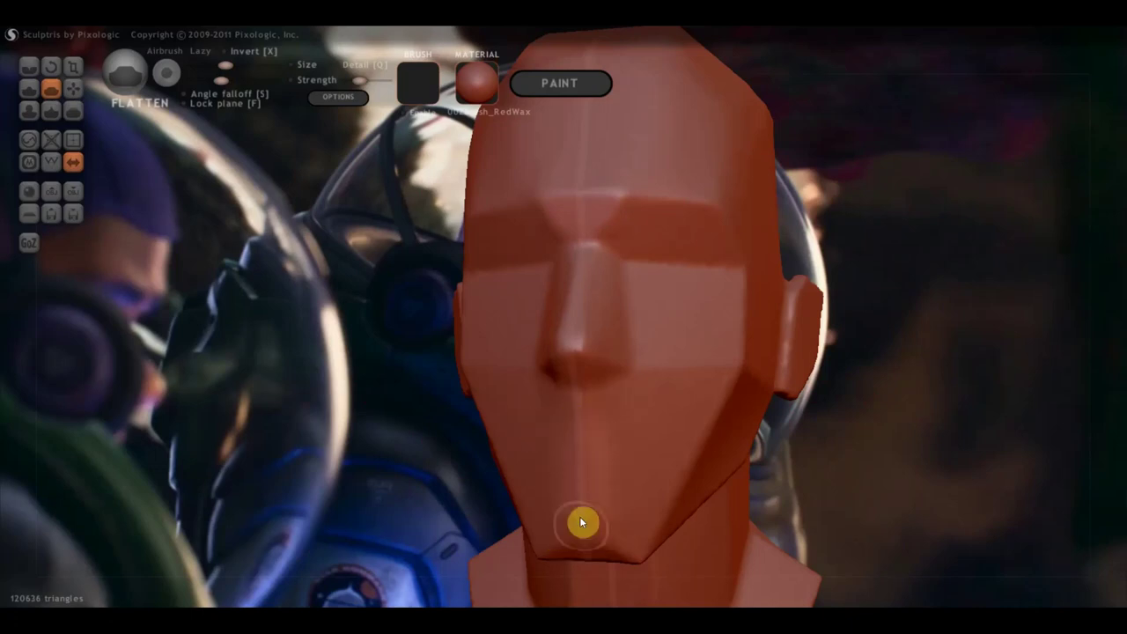
{"action": "right_click_drag", "start_coordinate": [581, 523], "coordinate": [637, 498]}
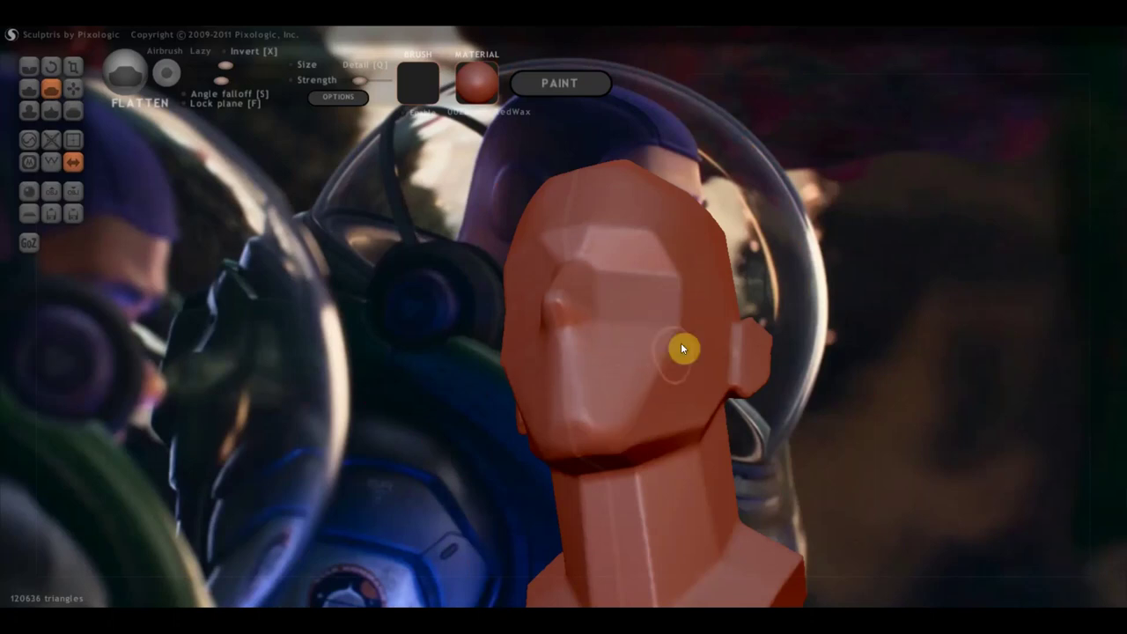
Orbit around the head to a full right profile of the ear.
{"action": "right_click_drag", "start_coordinate": [646, 432], "coordinate": [687, 361]}
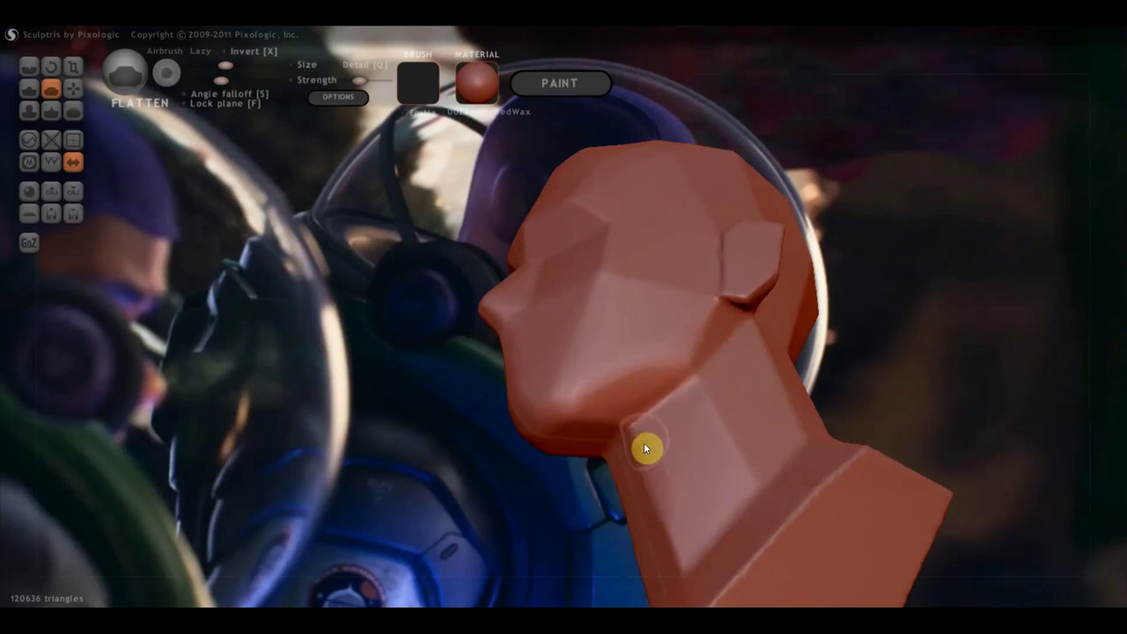
{"action": "right_click_drag", "start_coordinate": [662, 476], "coordinate": [687, 373]}
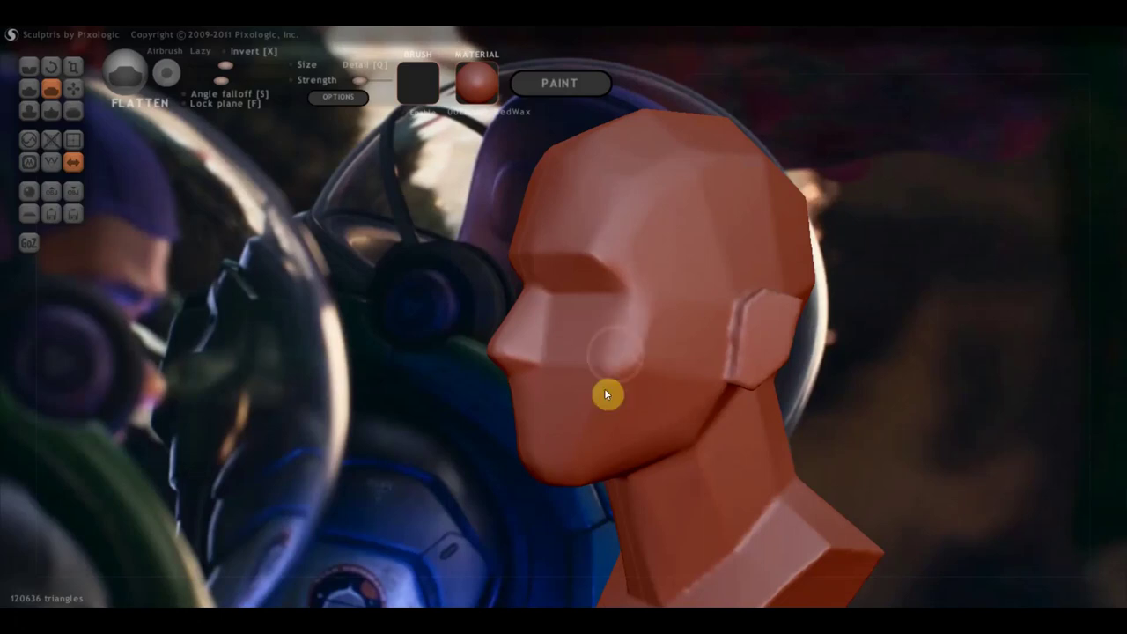
{"action": "right_click_drag", "start_coordinate": [593, 385], "coordinate": [769, 366]}
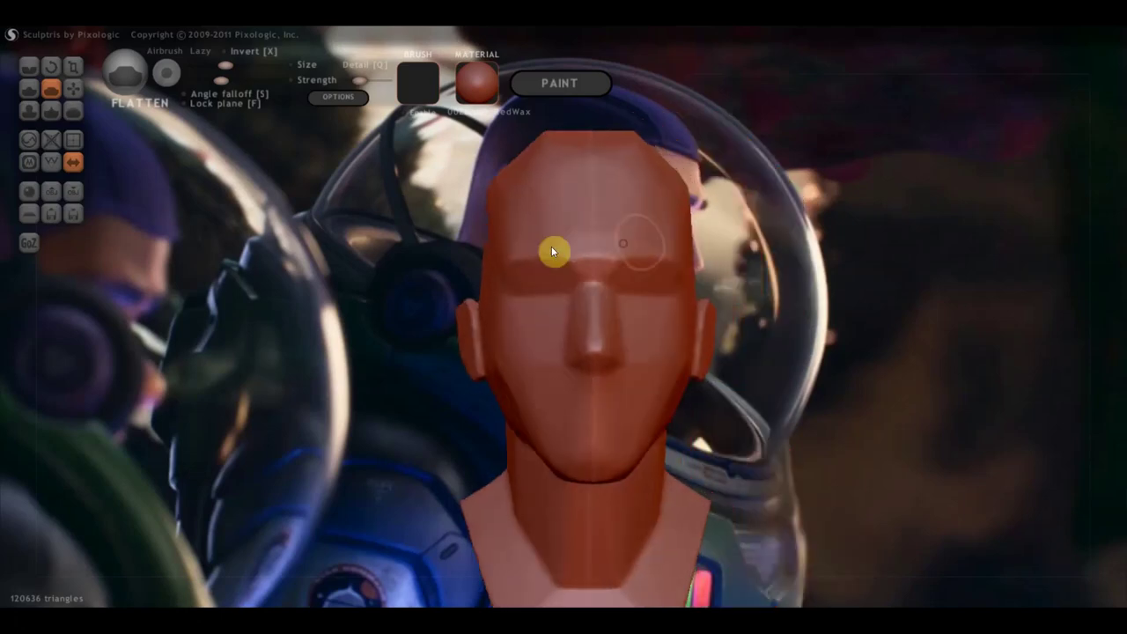
{"action": "scroll", "coordinate": [609, 251], "scroll_direction": "up", "scroll_amount": 3}
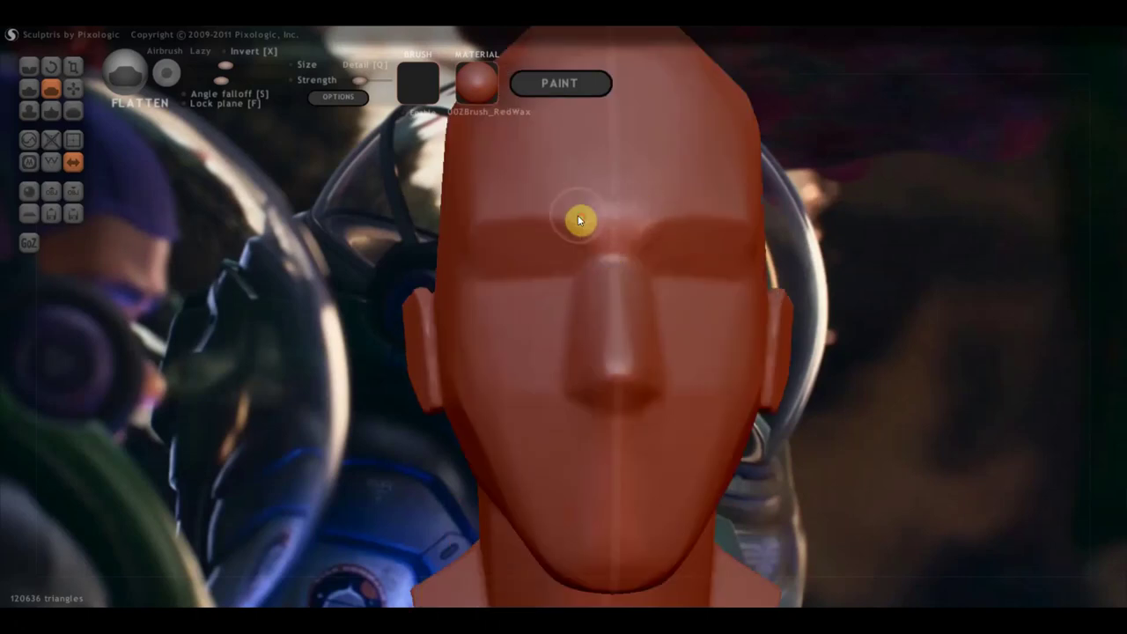
{"action": "right_click_drag", "start_coordinate": [467, 229], "coordinate": [593, 233]}
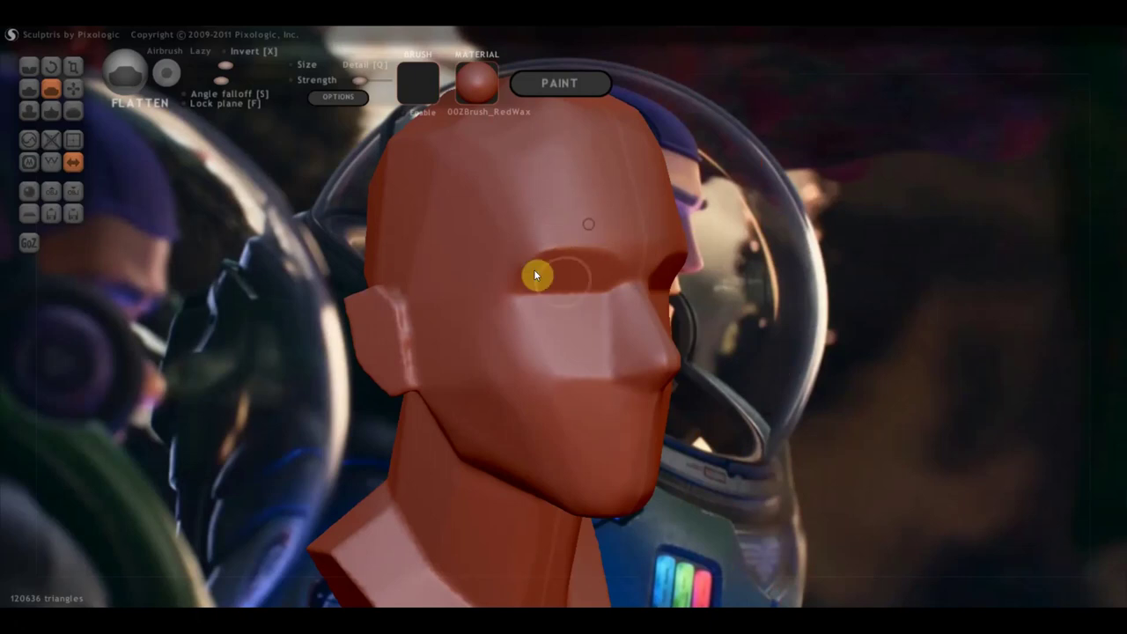
{"action": "right_click_drag", "start_coordinate": [500, 325], "coordinate": [563, 327]}
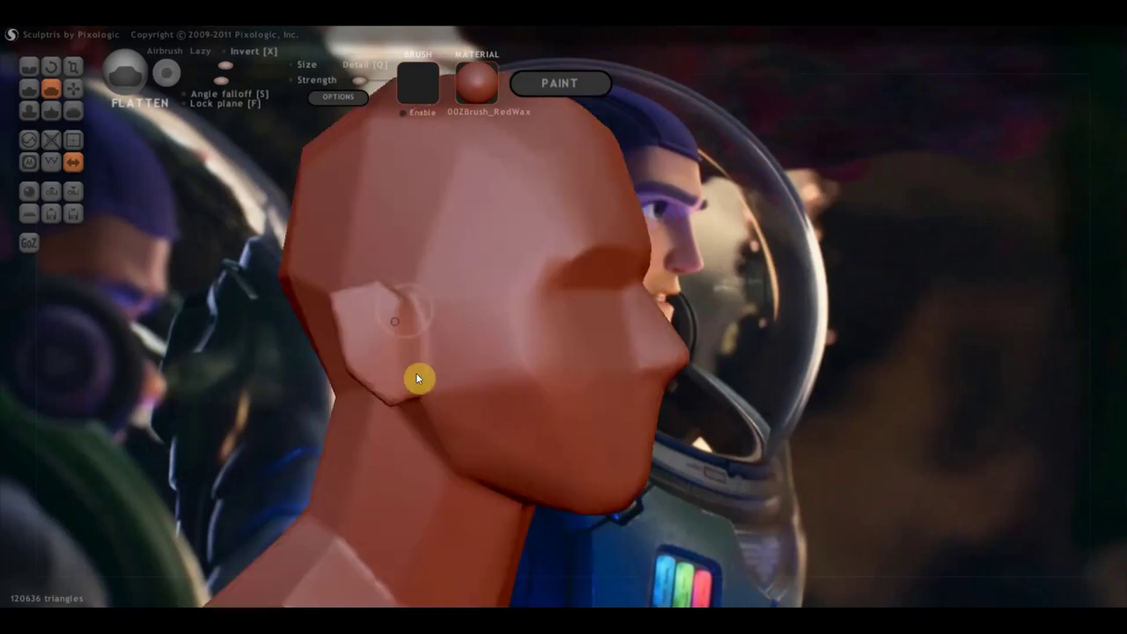
{"action": "mouse_move", "coordinate": [420, 334]}
{"action": "right_mouse_down"}
{"action": "mouse_move", "coordinate": [408, 316]}
{"action": "mouse_move", "coordinate": [522, 328]}
{"action": "mouse_move", "coordinate": [558, 343]}
{"action": "right_mouse_up"}
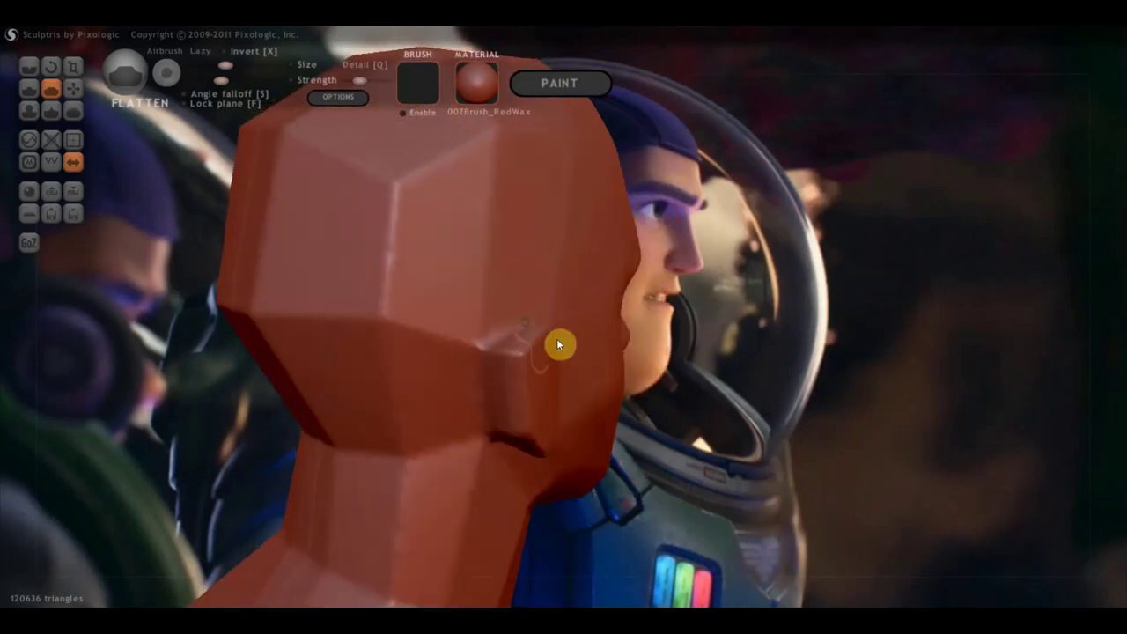
Inspect the back of the ear and flatten the sharp crease on its rim.
{"action": "mouse_move", "coordinate": [502, 368]}
{"action": "right_mouse_down"}
{"action": "mouse_move", "coordinate": [412, 347]}
{"action": "mouse_move", "coordinate": [505, 283]}
{"action": "mouse_move", "coordinate": [549, 294]}
{"action": "right_mouse_up"}
{"action": "right_click_drag", "start_coordinate": [398, 351], "coordinate": [503, 291]}
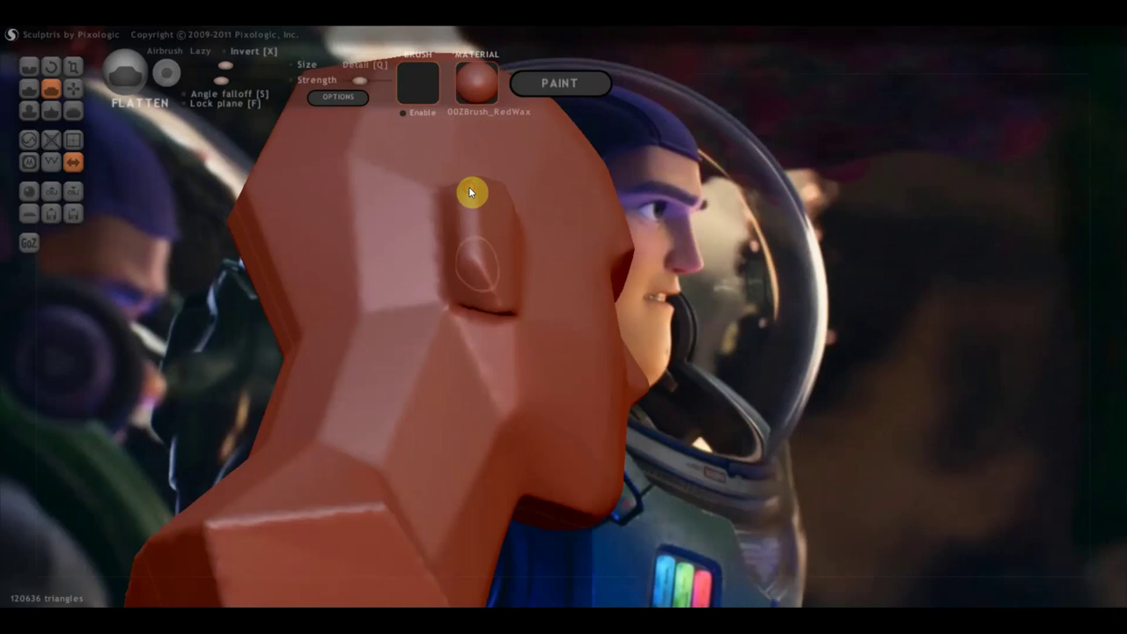
{"action": "right_click_drag", "start_coordinate": [628, 252], "coordinate": [486, 234]}
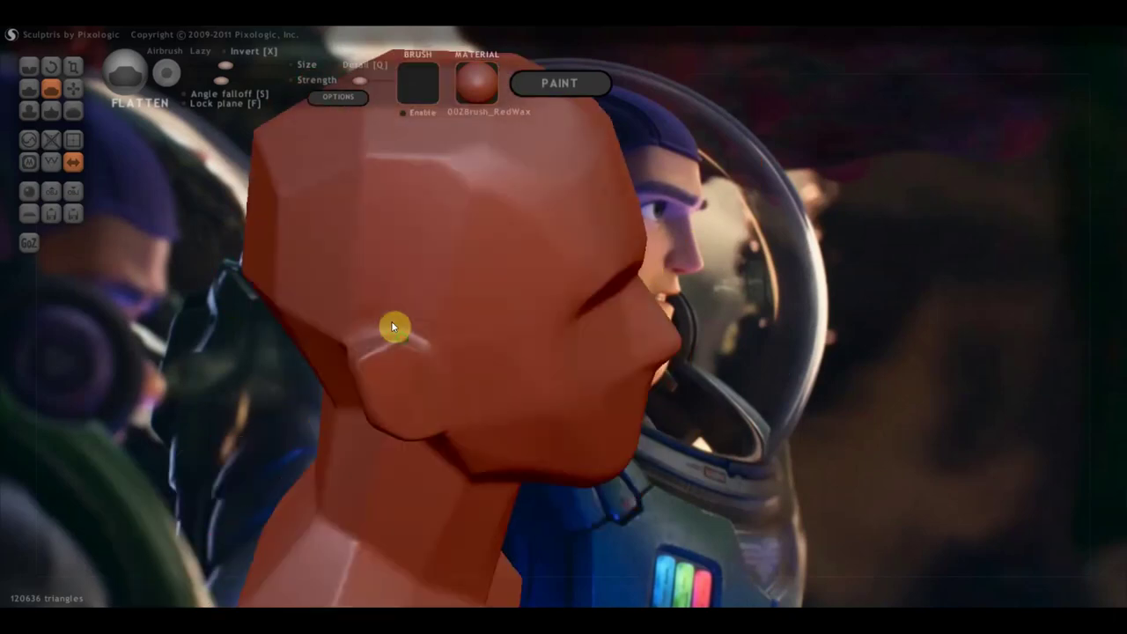
{"action": "right_click_drag", "start_coordinate": [388, 296], "coordinate": [432, 382]}
{"action": "mouse_move", "coordinate": [360, 397]}
{"action": "left_mouse_down"}
{"action": "mouse_move", "coordinate": [291, 397]}
{"action": "mouse_move", "coordinate": [307, 408]}
{"action": "mouse_move", "coordinate": [287, 417]}
{"action": "left_mouse_up"}
{"action": "right_click_drag", "start_coordinate": [359, 402], "coordinate": [268, 348]}
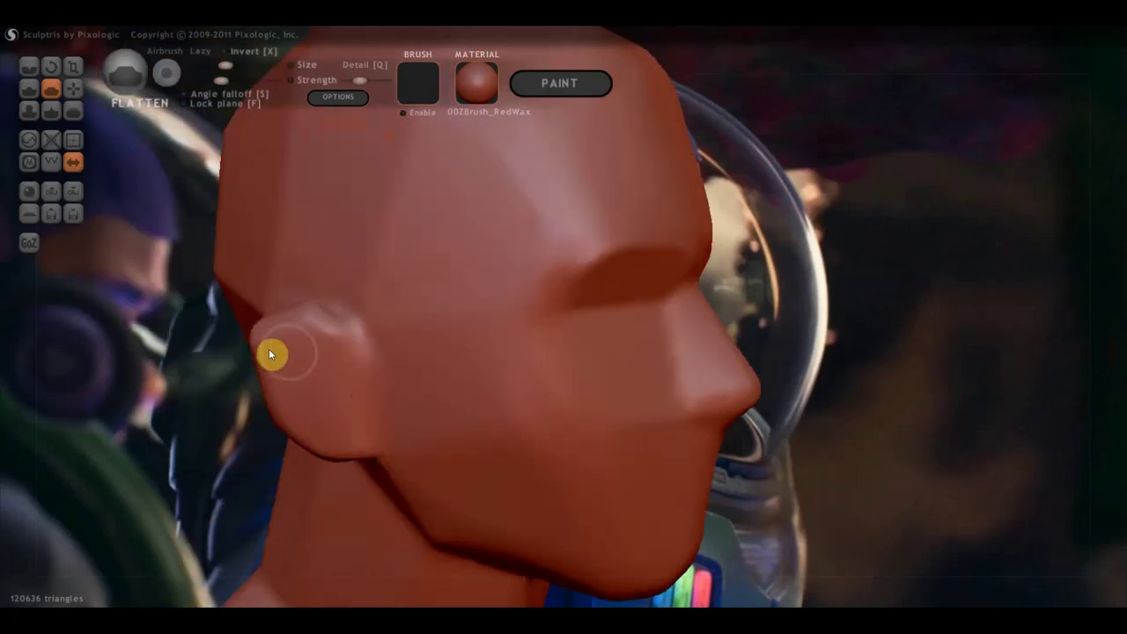
Toggle the wireframe on and off, then flatten the back of the skull and its dark band.
{"action": "left_click", "coordinate": [51, 164]}
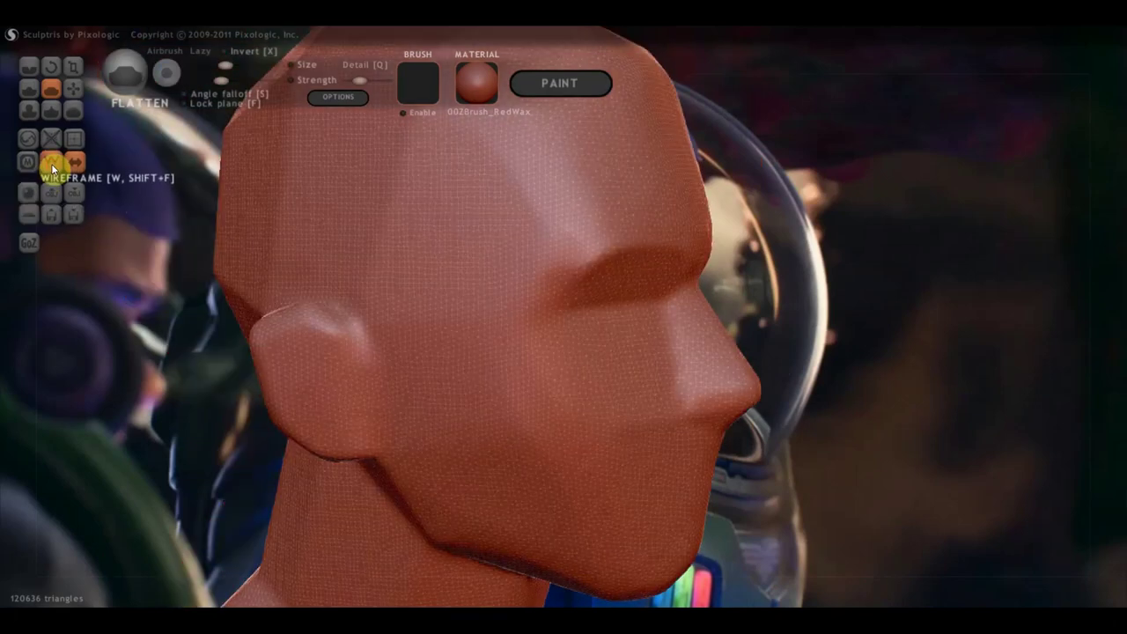
{"action": "left_click", "coordinate": [51, 165]}
{"action": "mouse_move", "coordinate": [94, 180]}
{"action": "right_mouse_down"}
{"action": "mouse_move", "coordinate": [451, 234]}
{"action": "mouse_move", "coordinate": [527, 227]}
{"action": "right_mouse_up"}
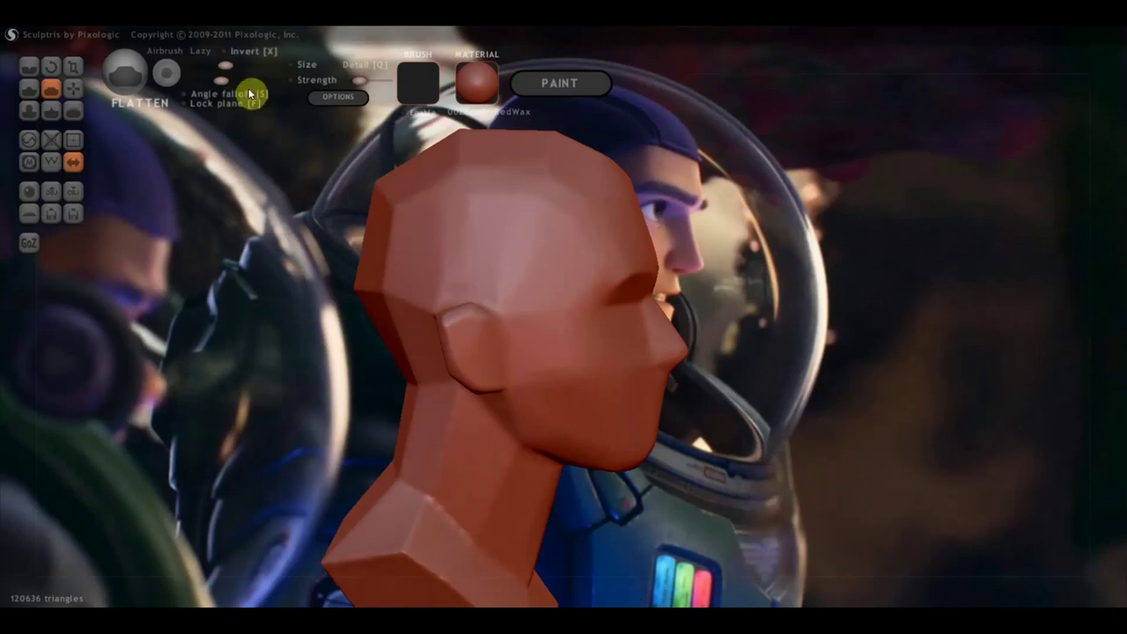
{"action": "mouse_move", "coordinate": [240, 66]}
{"action": "left_mouse_down"}
{"action": "mouse_move", "coordinate": [478, 151]}
{"action": "mouse_move", "coordinate": [495, 245]}
{"action": "mouse_move", "coordinate": [544, 207]}
{"action": "left_mouse_up"}
{"action": "left_click_drag", "start_coordinate": [473, 224], "coordinate": [382, 238]}
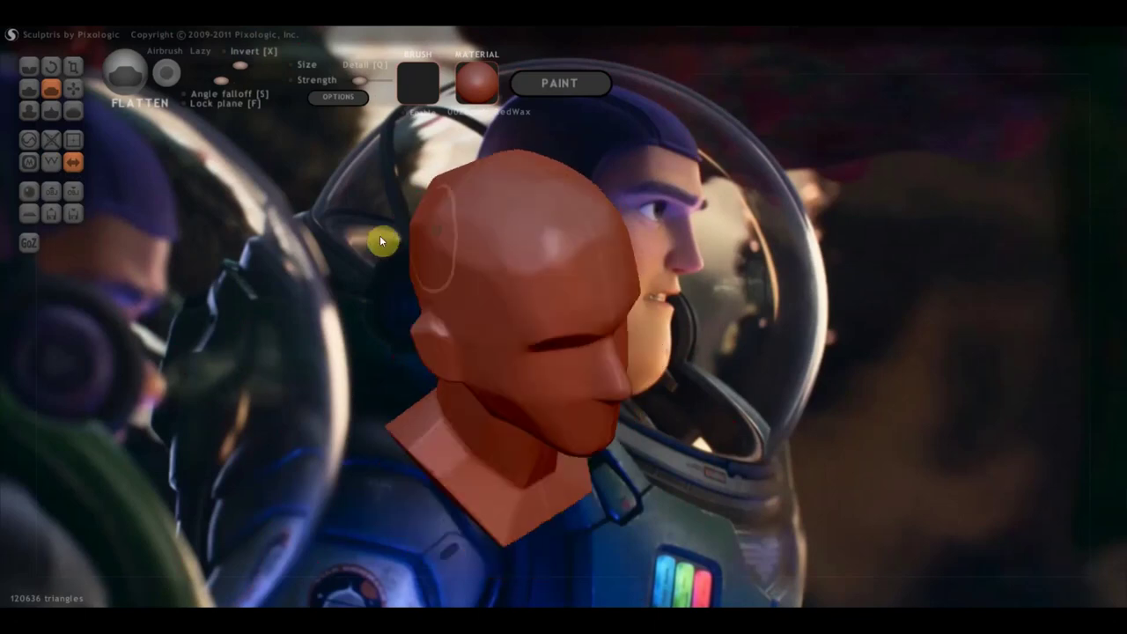
{"action": "mouse_move", "coordinate": [467, 195]}
{"action": "left_mouse_down"}
{"action": "mouse_move", "coordinate": [627, 194]}
{"action": "mouse_move", "coordinate": [409, 277]}
{"action": "left_mouse_up"}
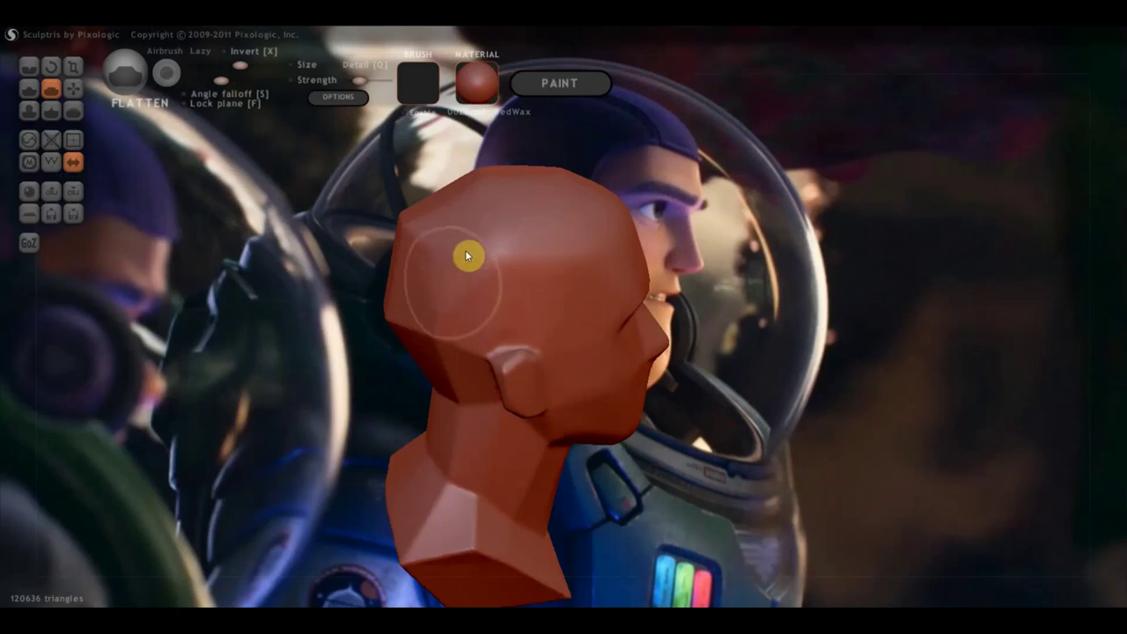
{"action": "left_click_drag", "start_coordinate": [402, 232], "coordinate": [471, 226]}
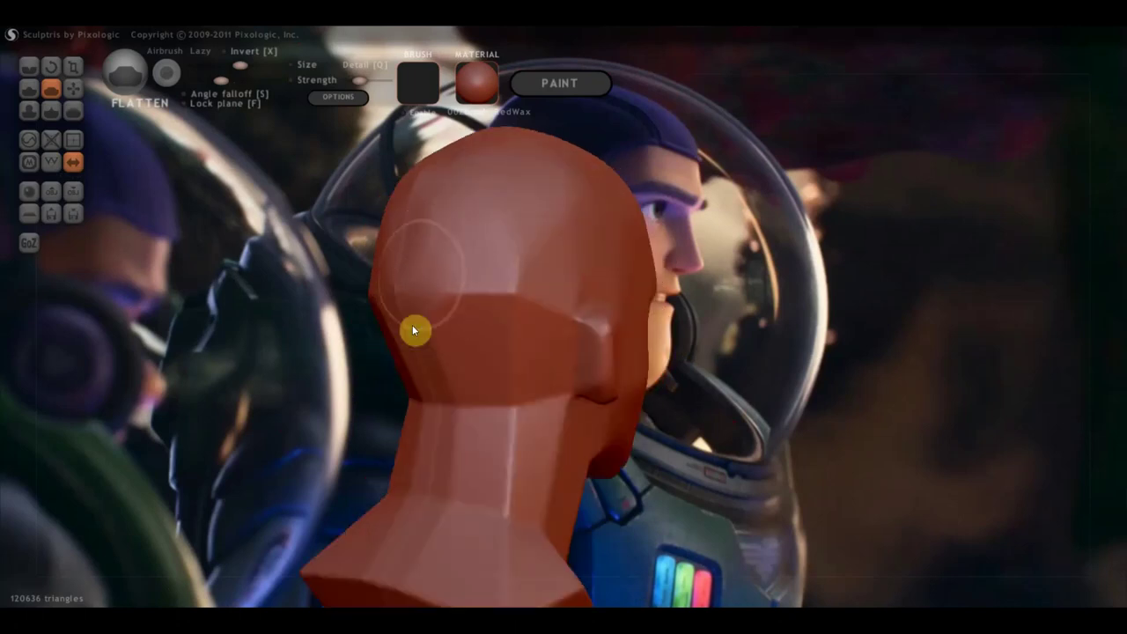
{"action": "mouse_move", "coordinate": [424, 338]}
{"action": "left_mouse_down"}
{"action": "mouse_move", "coordinate": [452, 317]}
{"action": "mouse_move", "coordinate": [499, 317]}
{"action": "mouse_move", "coordinate": [529, 279]}
{"action": "mouse_move", "coordinate": [501, 397]}
{"action": "mouse_move", "coordinate": [521, 471]}
{"action": "mouse_move", "coordinate": [538, 449]}
{"action": "mouse_move", "coordinate": [560, 453]}
{"action": "mouse_move", "coordinate": [523, 449]}
{"action": "mouse_move", "coordinate": [523, 481]}
{"action": "mouse_move", "coordinate": [491, 521]}
{"action": "mouse_move", "coordinate": [442, 509]}
{"action": "mouse_move", "coordinate": [466, 403]}
{"action": "mouse_move", "coordinate": [523, 310]}
{"action": "mouse_move", "coordinate": [493, 172]}
{"action": "mouse_move", "coordinate": [404, 246]}
{"action": "left_mouse_up"}
Orbit round to the face and flatten the planes around the nose, cheek and eye.
{"action": "mouse_move", "coordinate": [403, 247]}
{"action": "right_mouse_down"}
{"action": "mouse_move", "coordinate": [455, 294]}
{"action": "mouse_move", "coordinate": [427, 279]}
{"action": "mouse_move", "coordinate": [302, 305]}
{"action": "mouse_move", "coordinate": [409, 322]}
{"action": "mouse_move", "coordinate": [575, 236]}
{"action": "right_mouse_up"}
{"action": "scroll", "coordinate": [622, 332], "scroll_direction": "up", "scroll_amount": 3}
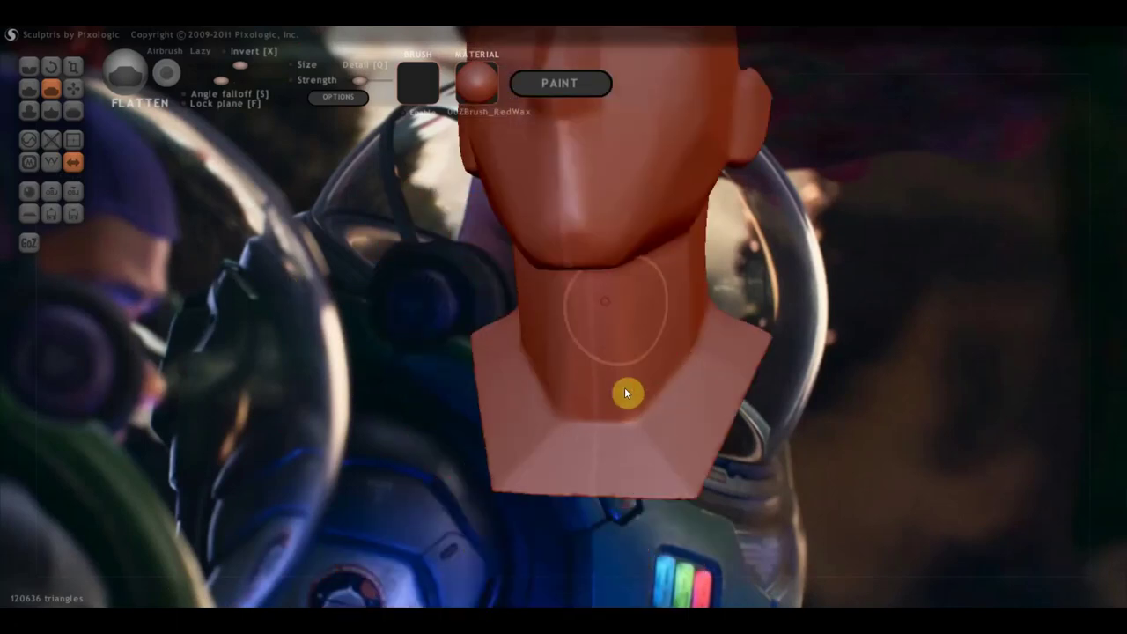
{"action": "mouse_move", "coordinate": [621, 356]}
{"action": "right_mouse_down"}
{"action": "mouse_move", "coordinate": [678, 347]}
{"action": "mouse_move", "coordinate": [762, 287]}
{"action": "mouse_move", "coordinate": [456, 390]}
{"action": "right_mouse_up"}
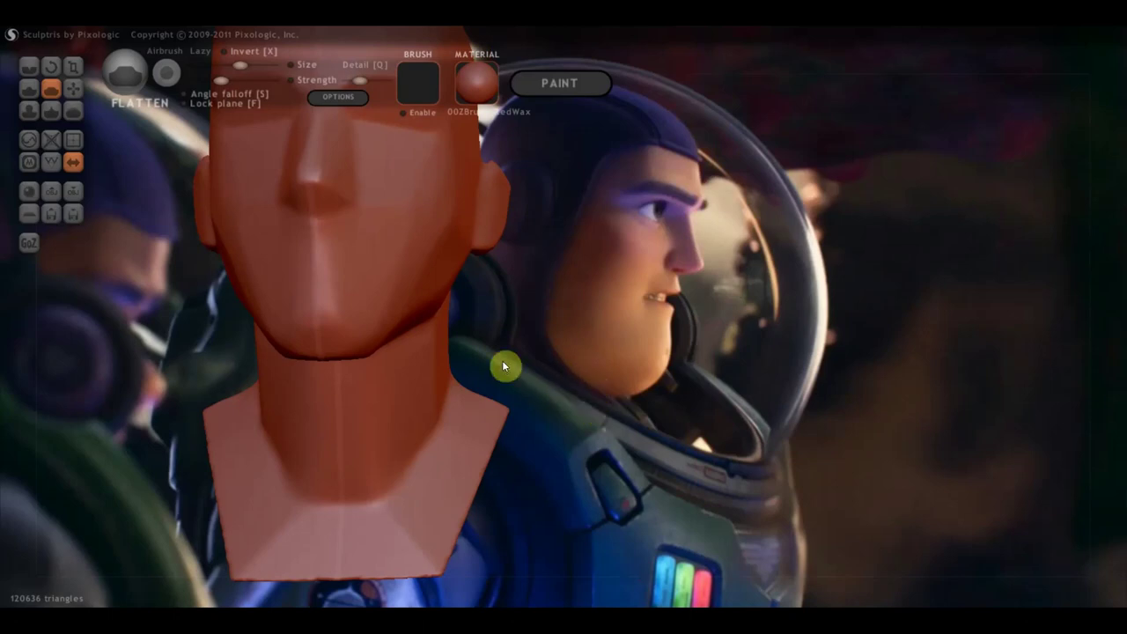
{"action": "right_click_drag", "start_coordinate": [528, 375], "coordinate": [769, 390]}
{"action": "scroll", "coordinate": [768, 390], "scroll_direction": "down", "scroll_amount": 2}
{"action": "mouse_move", "coordinate": [703, 372]}
{"action": "left_mouse_down"}
{"action": "mouse_move", "coordinate": [673, 403]}
{"action": "mouse_move", "coordinate": [619, 351]}
{"action": "mouse_move", "coordinate": [622, 379]}
{"action": "mouse_move", "coordinate": [601, 379]}
{"action": "mouse_move", "coordinate": [749, 352]}
{"action": "mouse_move", "coordinate": [707, 355]}
{"action": "mouse_move", "coordinate": [720, 349]}
{"action": "left_mouse_up"}
{"action": "scroll", "coordinate": [718, 350], "scroll_direction": "up", "scroll_amount": 2}
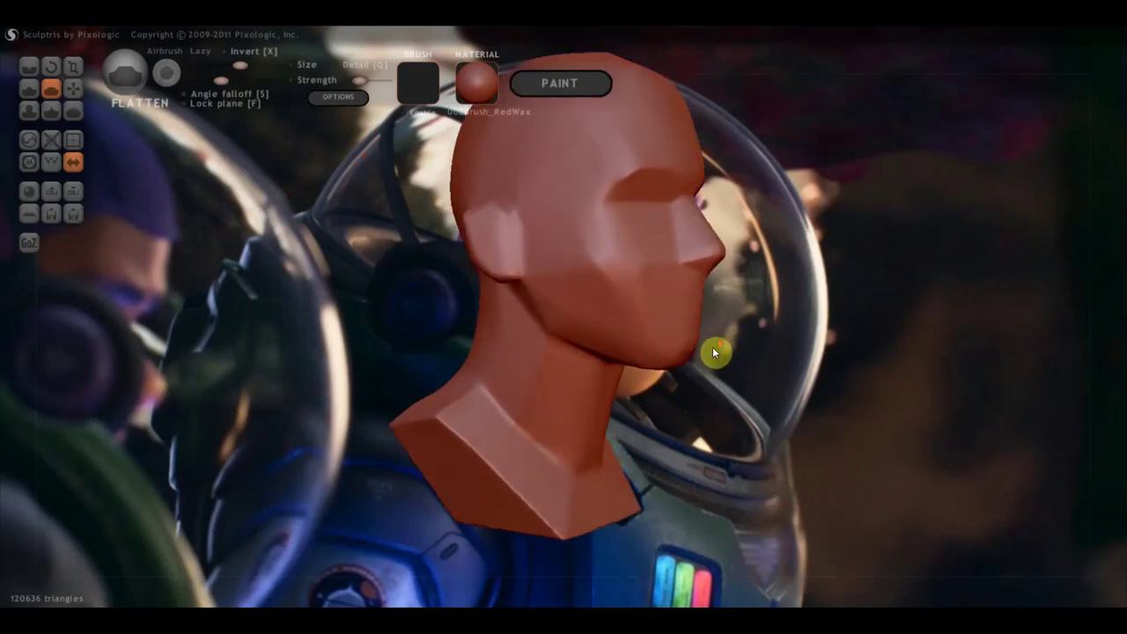
{"action": "scroll", "coordinate": [716, 352], "scroll_direction": "down", "scroll_amount": 2}
{"action": "left_click_drag", "start_coordinate": [715, 352], "coordinate": [725, 340]}
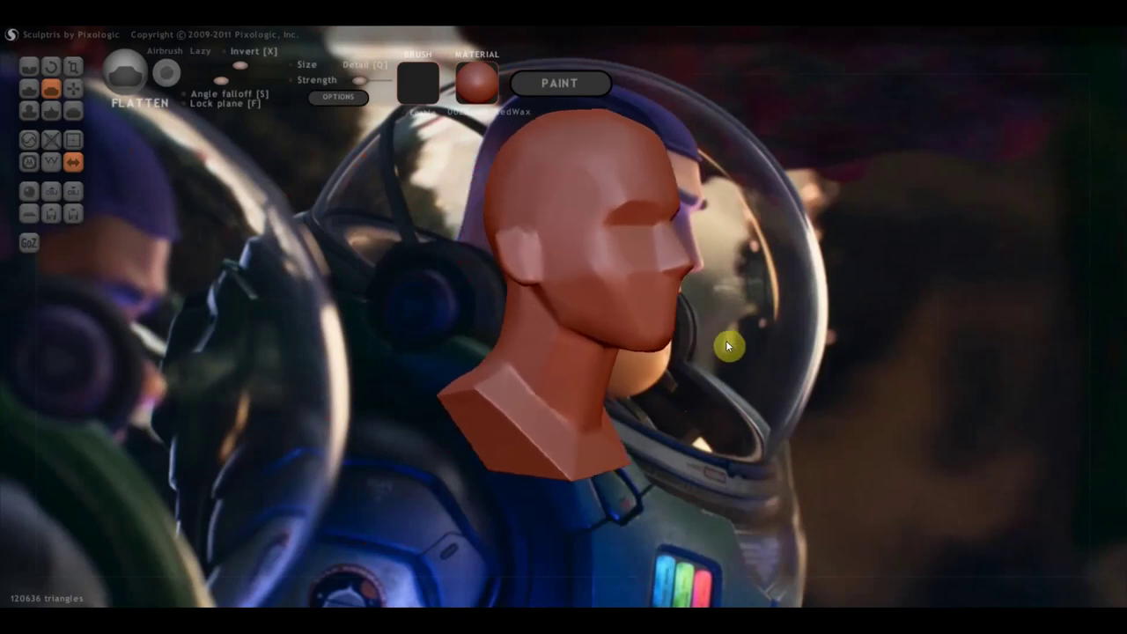
{"action": "mouse_move", "coordinate": [676, 275]}
{"action": "left_mouse_down"}
{"action": "mouse_move", "coordinate": [661, 275]}
{"action": "mouse_move", "coordinate": [678, 269]}
{"action": "mouse_move", "coordinate": [652, 189]}
{"action": "mouse_move", "coordinate": [649, 344]}
{"action": "left_mouse_up"}
With a larger Grab brush, pull the chin back and reshape the jaw.
{"action": "left_click", "coordinate": [73, 89]}
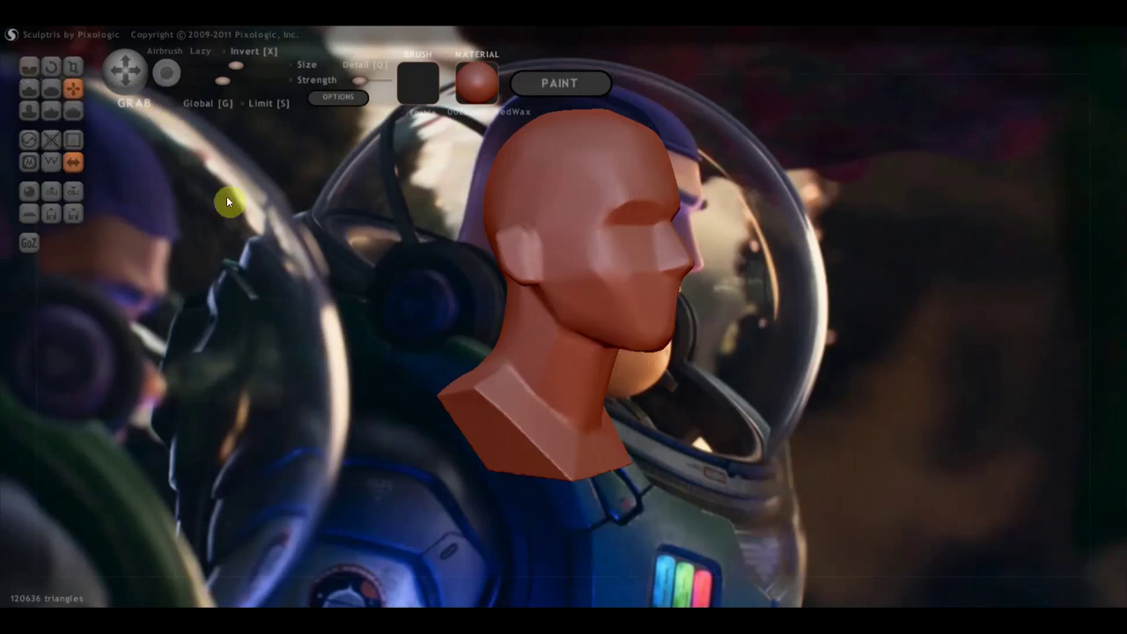
{"action": "left_click", "coordinate": [247, 68]}
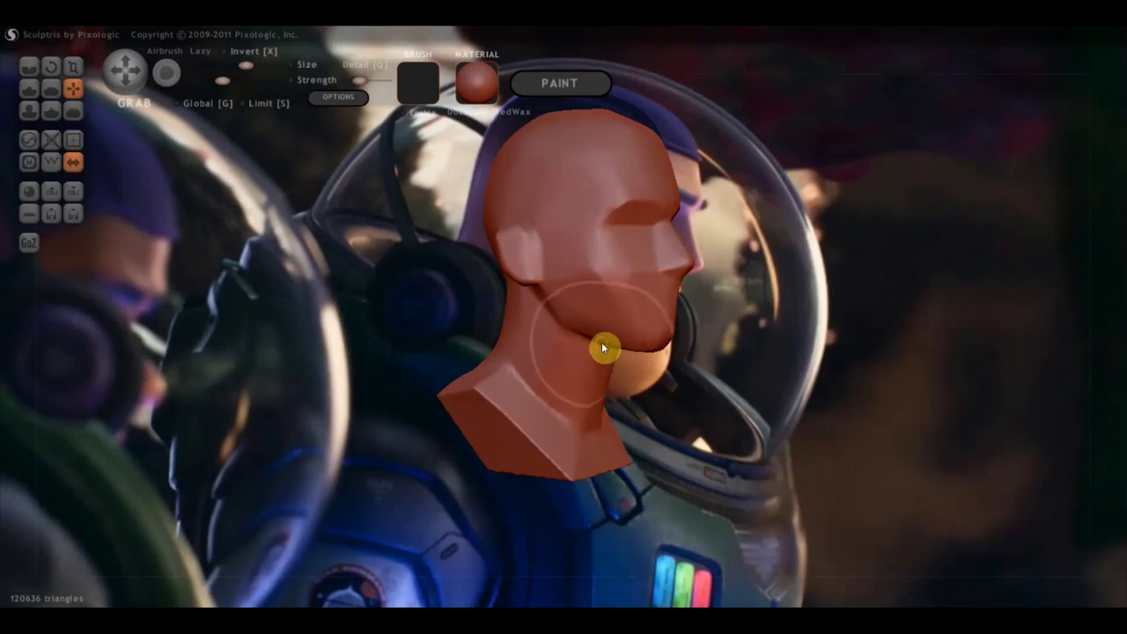
{"action": "mouse_move", "coordinate": [603, 361]}
{"action": "left_mouse_down"}
{"action": "mouse_move", "coordinate": [571, 360]}
{"action": "mouse_move", "coordinate": [576, 343]}
{"action": "mouse_move", "coordinate": [568, 365]}
{"action": "mouse_move", "coordinate": [611, 354]}
{"action": "mouse_move", "coordinate": [617, 377]}
{"action": "mouse_move", "coordinate": [596, 357]}
{"action": "mouse_move", "coordinate": [587, 366]}
{"action": "mouse_move", "coordinate": [557, 350]}
{"action": "left_mouse_up"}
{"action": "mouse_move", "coordinate": [617, 374]}
{"action": "right_mouse_down"}
{"action": "mouse_move", "coordinate": [571, 396]}
{"action": "mouse_move", "coordinate": [492, 382]}
{"action": "right_mouse_up"}
Reshape the right side of the jaw, then orbit back to a straight front view.
{"action": "mouse_move", "coordinate": [611, 349]}
{"action": "left_mouse_down"}
{"action": "mouse_move", "coordinate": [634, 359]}
{"action": "mouse_move", "coordinate": [603, 356]}
{"action": "mouse_move", "coordinate": [631, 362]}
{"action": "mouse_move", "coordinate": [620, 344]}
{"action": "mouse_move", "coordinate": [636, 322]}
{"action": "left_mouse_up"}
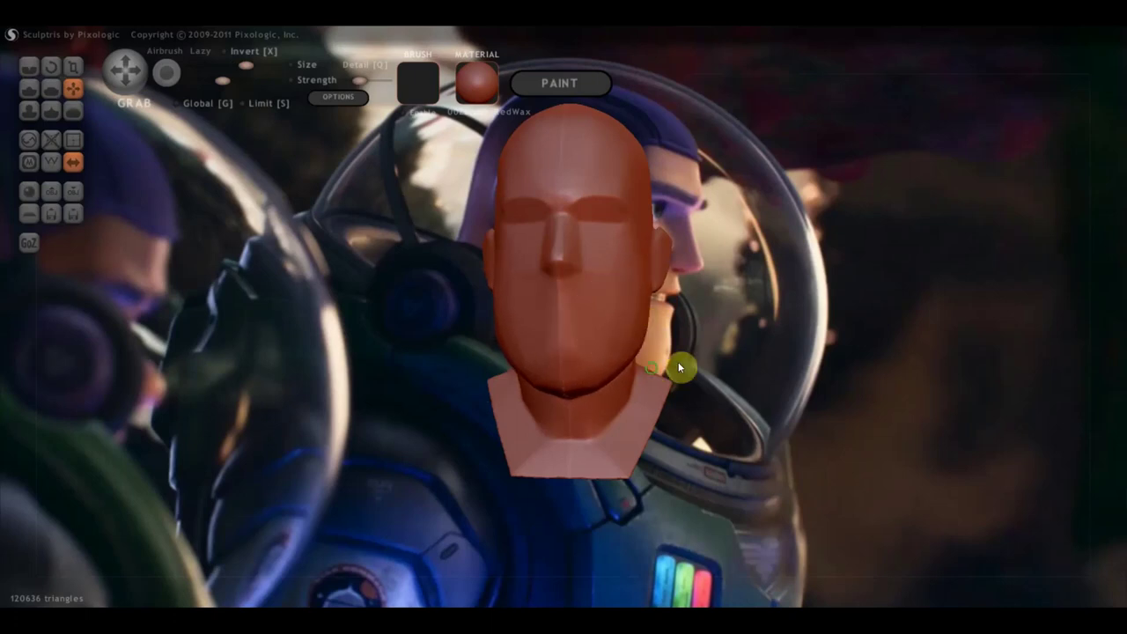
{"action": "right_click_drag", "start_coordinate": [678, 365], "coordinate": [519, 369]}
{"action": "scroll", "coordinate": [506, 365], "scroll_direction": "up", "scroll_amount": 3}
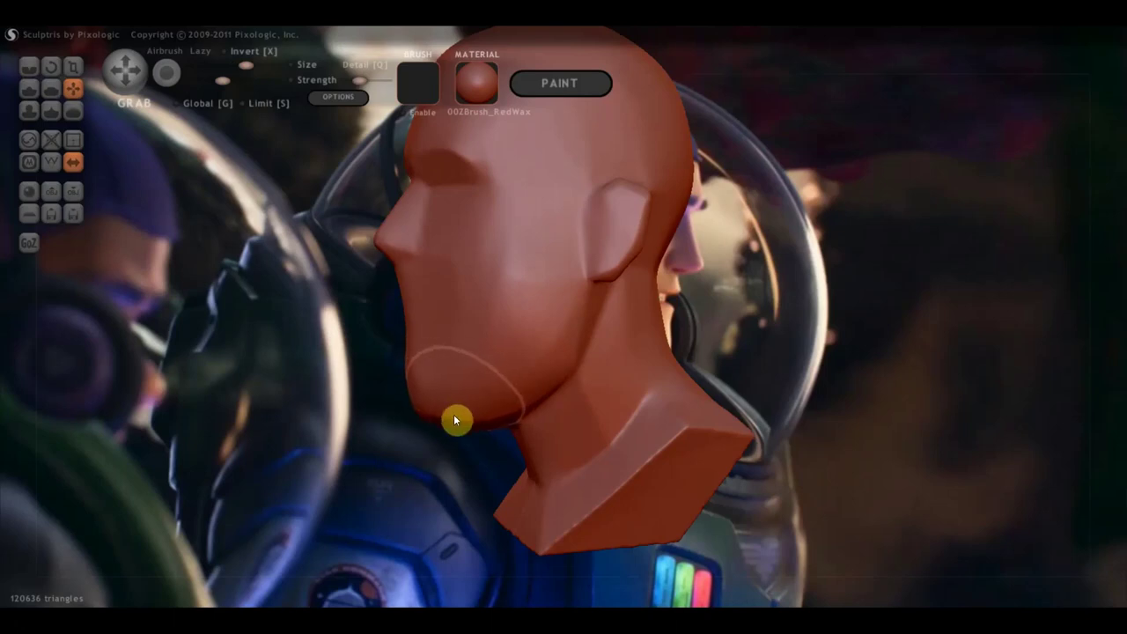
{"action": "right_click_drag", "start_coordinate": [463, 392], "coordinate": [640, 395]}
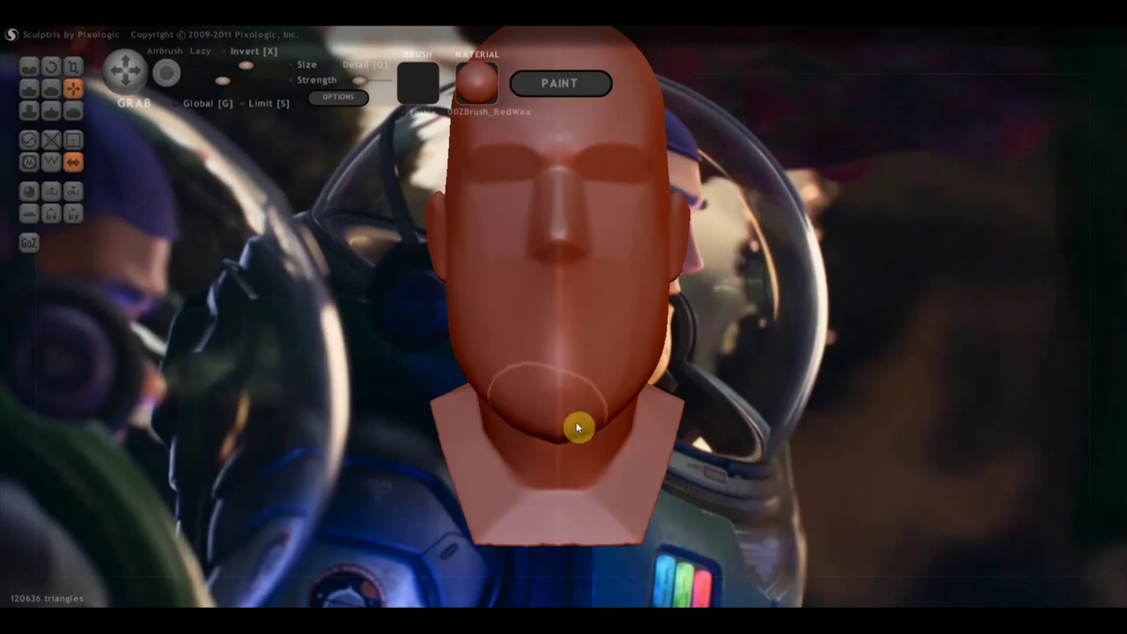
{"action": "mouse_move", "coordinate": [577, 430]}
{"action": "right_mouse_down"}
{"action": "mouse_move", "coordinate": [565, 395]}
{"action": "mouse_move", "coordinate": [579, 439]}
{"action": "right_mouse_up"}
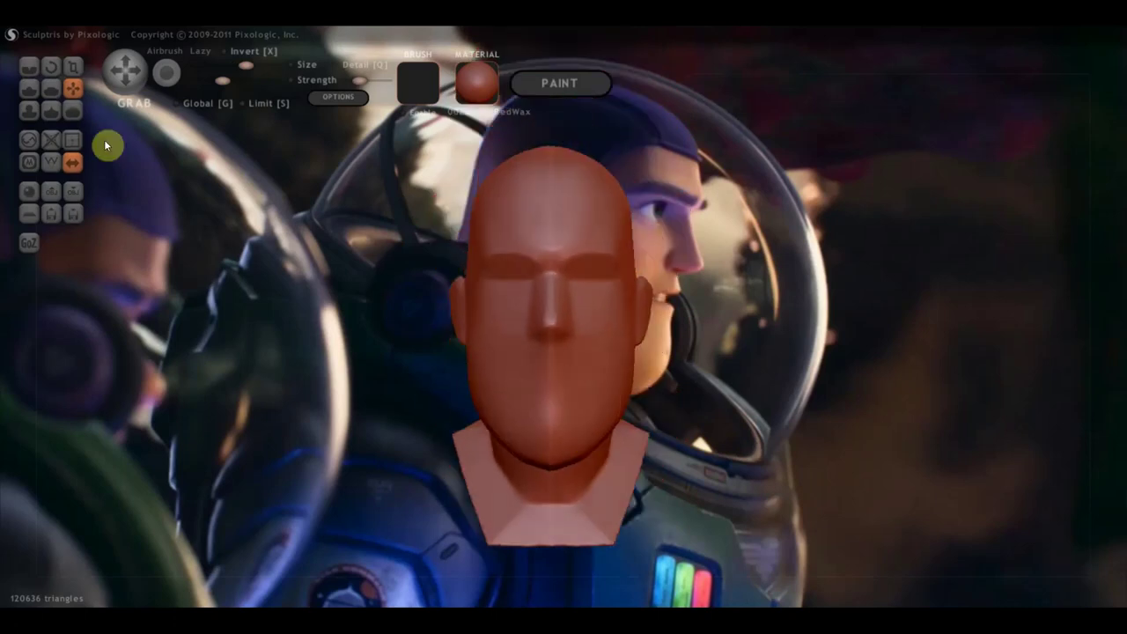
With the Crease brush, zoom in and dab the nose bridge, then inspect from several angles.
{"action": "left_click", "coordinate": [28, 67]}
{"action": "scroll", "coordinate": [313, 231], "scroll_direction": "up", "scroll_amount": 1}
{"action": "scroll", "coordinate": [448, 257], "scroll_direction": "up", "scroll_amount": 1}
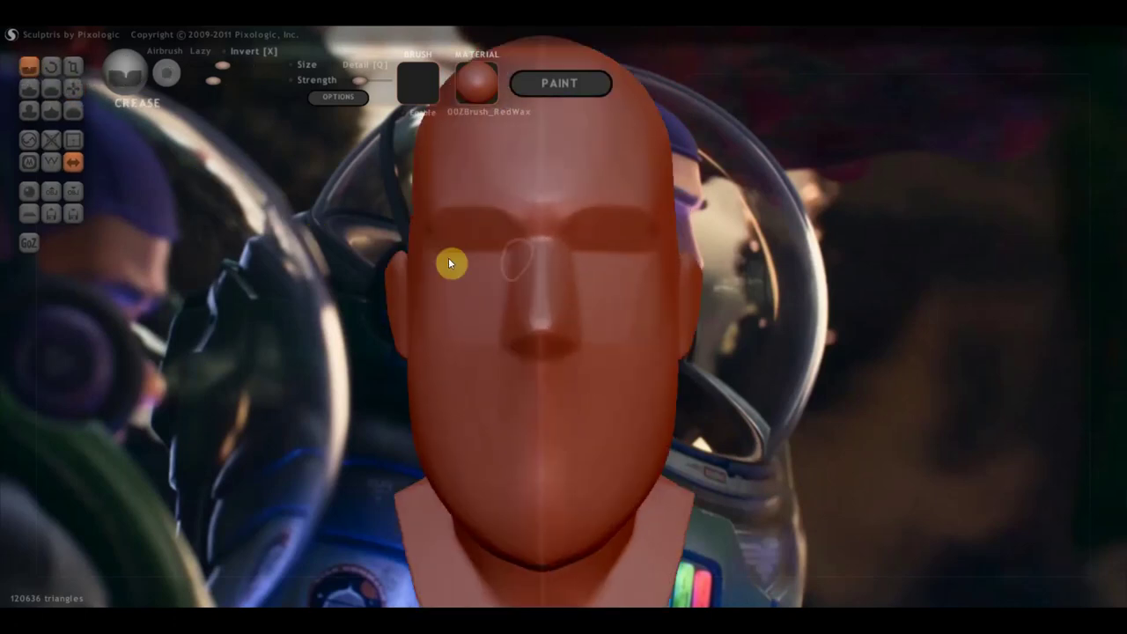
{"action": "scroll", "coordinate": [584, 280], "scroll_direction": "up", "scroll_amount": 1}
{"action": "right_click_drag", "start_coordinate": [584, 280], "coordinate": [493, 278]}
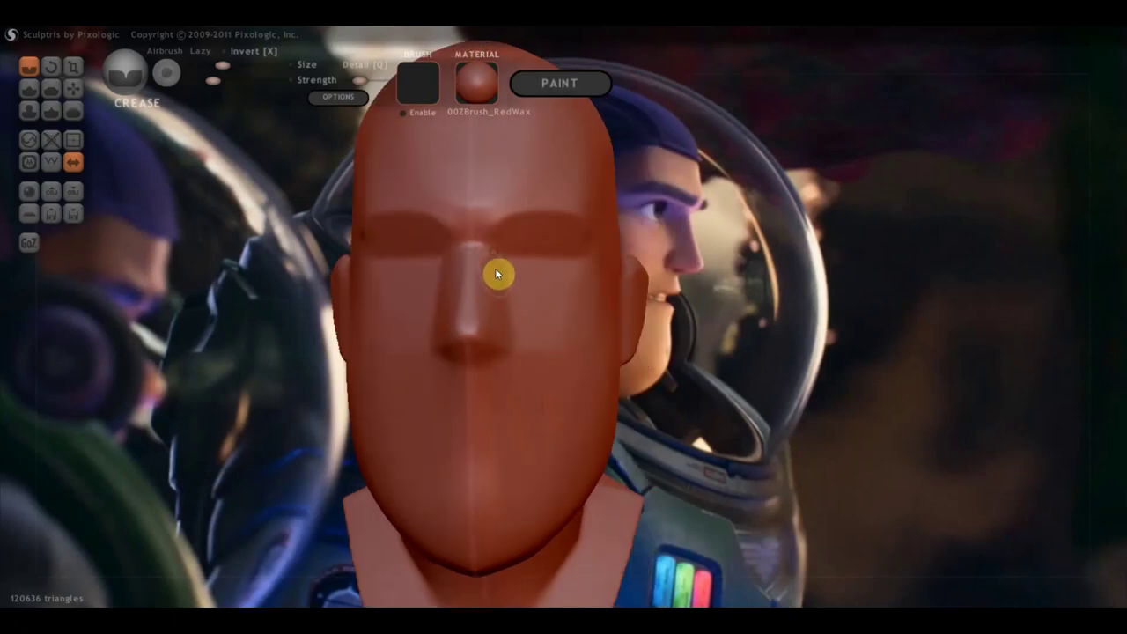
{"action": "left_click", "coordinate": [490, 261]}
{"action": "right_click_drag", "start_coordinate": [546, 302], "coordinate": [420, 318]}
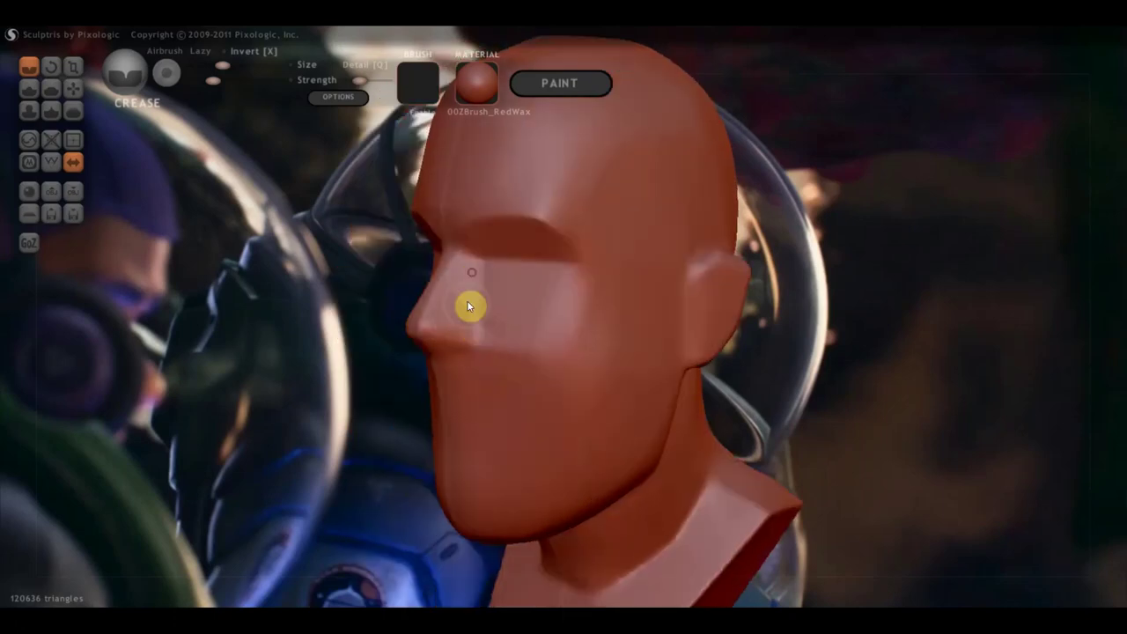
{"action": "mouse_move", "coordinate": [466, 313]}
{"action": "right_mouse_down"}
{"action": "mouse_move", "coordinate": [621, 275]}
{"action": "mouse_move", "coordinate": [519, 364]}
{"action": "mouse_move", "coordinate": [431, 360]}
{"action": "mouse_move", "coordinate": [448, 385]}
{"action": "mouse_move", "coordinate": [350, 385]}
{"action": "right_mouse_up"}
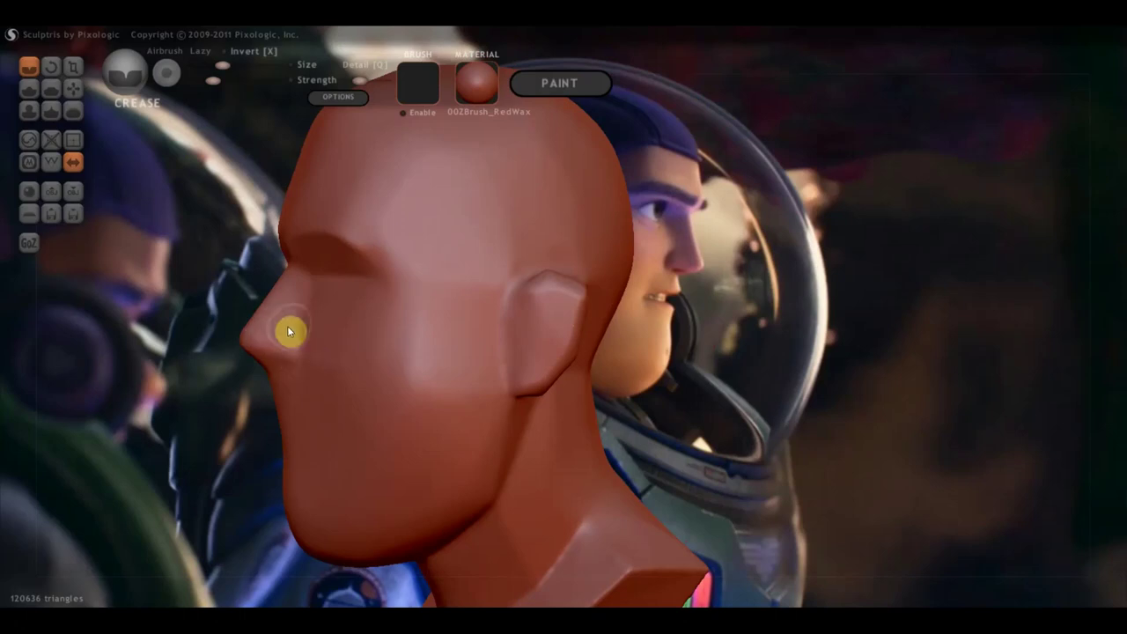
{"action": "mouse_move", "coordinate": [299, 361]}
{"action": "right_mouse_down"}
{"action": "mouse_move", "coordinate": [494, 370]}
{"action": "mouse_move", "coordinate": [425, 356]}
{"action": "mouse_move", "coordinate": [431, 347]}
{"action": "mouse_move", "coordinate": [457, 366]}
{"action": "mouse_move", "coordinate": [513, 366]}
{"action": "mouse_move", "coordinate": [395, 347]}
{"action": "mouse_move", "coordinate": [473, 347]}
{"action": "mouse_move", "coordinate": [432, 361]}
{"action": "mouse_move", "coordinate": [569, 315]}
{"action": "mouse_move", "coordinate": [525, 323]}
{"action": "right_mouse_up"}
{"action": "scroll", "coordinate": [387, 346], "scroll_direction": "down", "scroll_amount": 2}
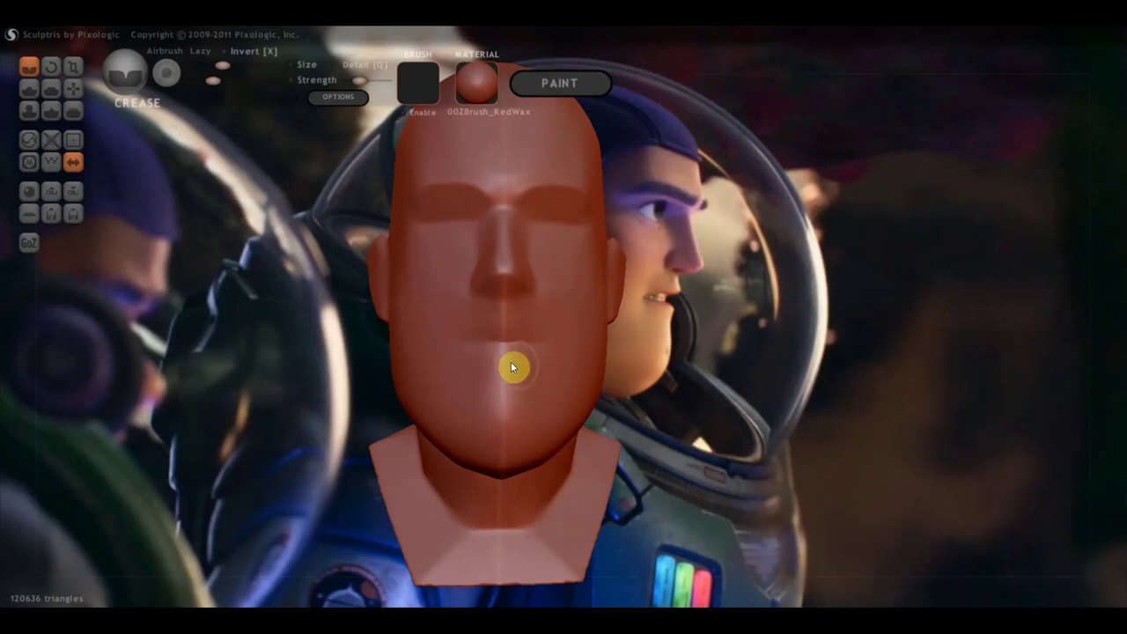
Crease a line from the mouth corner into the cheek, then choose the Flatten brush.
{"action": "mouse_move", "coordinate": [524, 372]}
{"action": "right_mouse_down"}
{"action": "mouse_move", "coordinate": [635, 384]}
{"action": "mouse_move", "coordinate": [611, 373]}
{"action": "mouse_move", "coordinate": [498, 408]}
{"action": "right_mouse_up"}
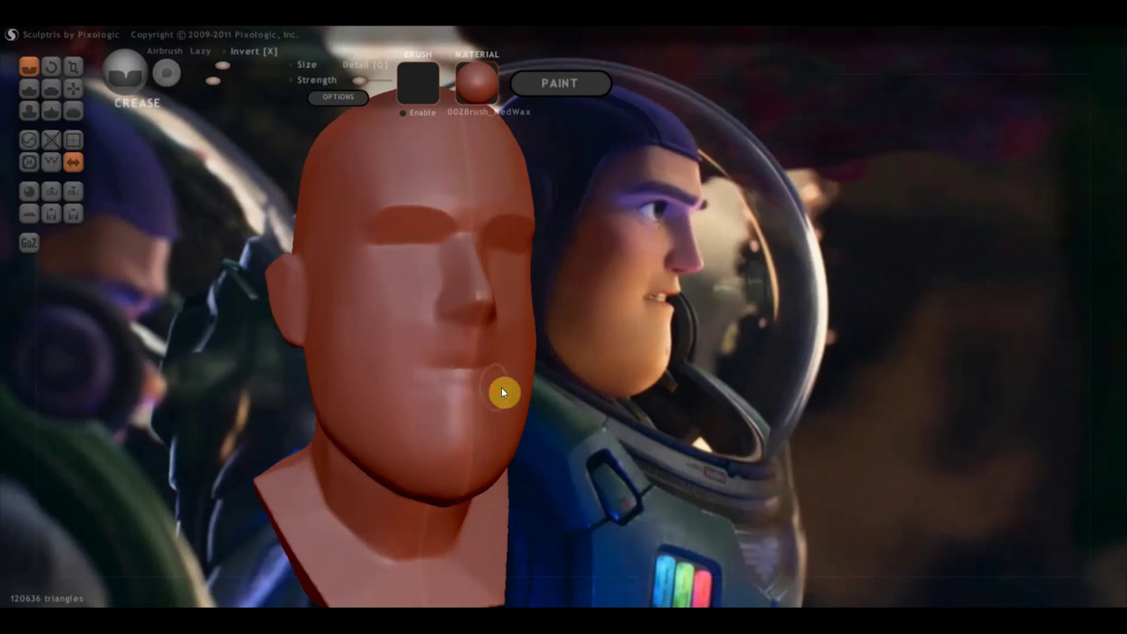
{"action": "mouse_move", "coordinate": [422, 377]}
{"action": "right_mouse_down"}
{"action": "mouse_move", "coordinate": [460, 399]}
{"action": "mouse_move", "coordinate": [508, 378]}
{"action": "right_mouse_up"}
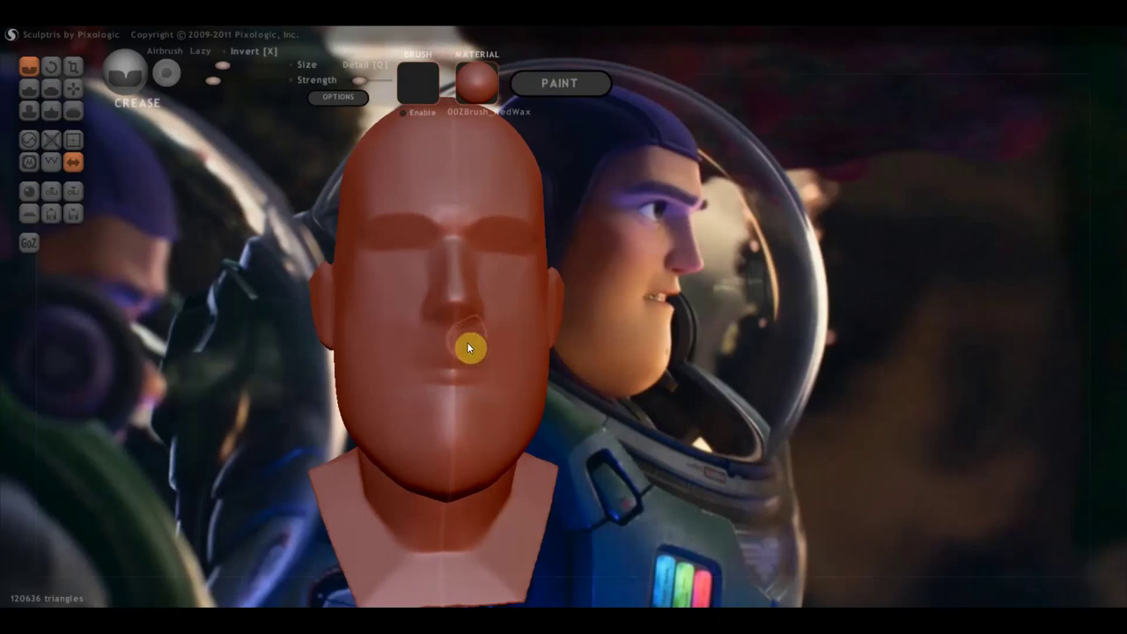
{"action": "right_click_drag", "start_coordinate": [477, 336], "coordinate": [514, 346]}
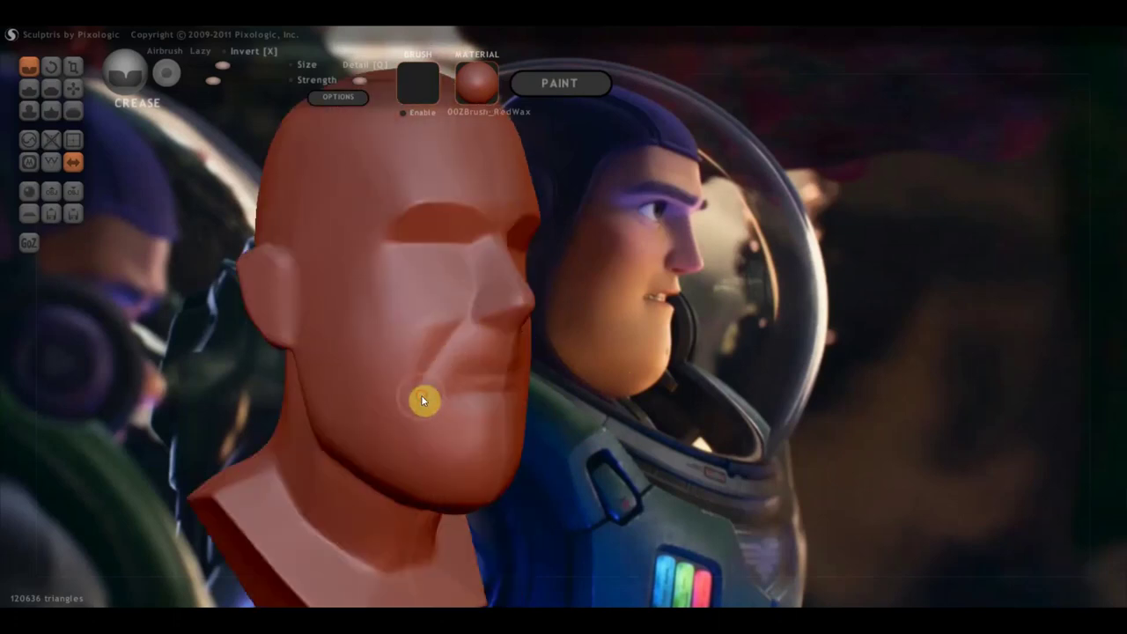
{"action": "mouse_move", "coordinate": [435, 366]}
{"action": "left_mouse_down"}
{"action": "mouse_move", "coordinate": [446, 335]}
{"action": "mouse_move", "coordinate": [401, 384]}
{"action": "left_mouse_up"}
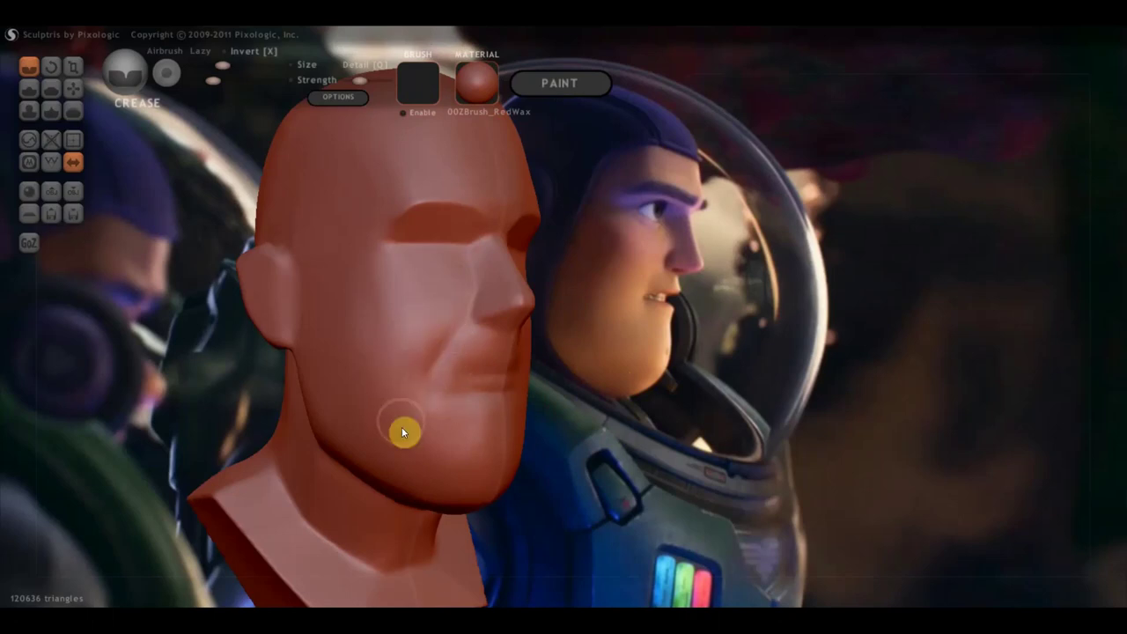
{"action": "right_click_drag", "start_coordinate": [401, 432], "coordinate": [358, 395]}
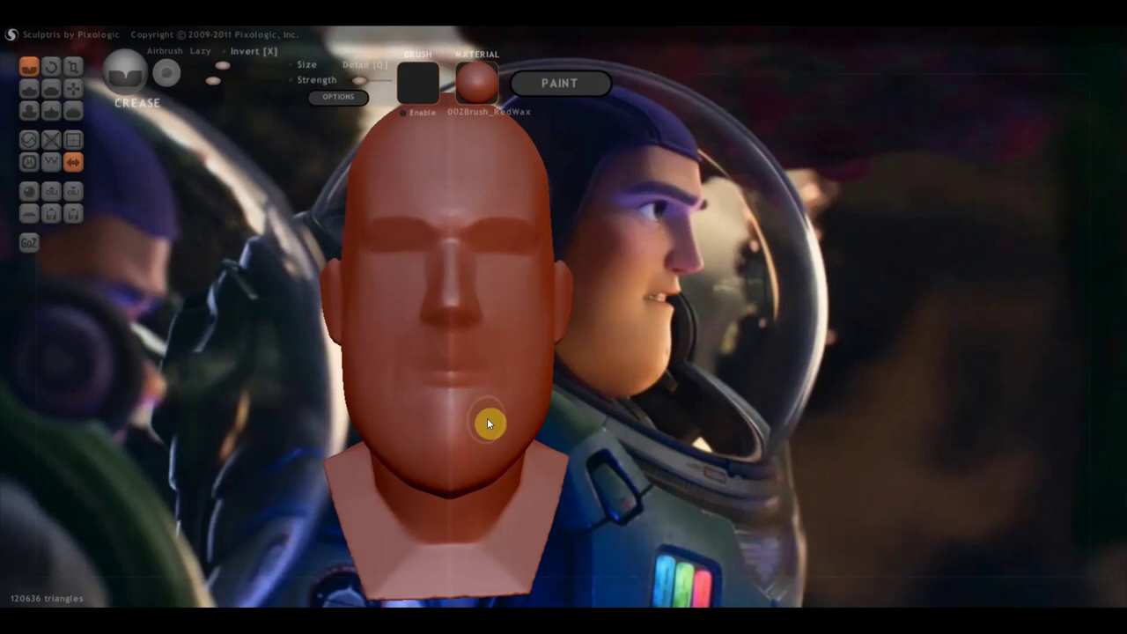
{"action": "scroll", "coordinate": [489, 438], "scroll_direction": "down", "scroll_amount": 2}
{"action": "left_click", "coordinate": [51, 88]}
{"action": "mouse_move", "coordinate": [409, 385]}
{"action": "right_mouse_down"}
{"action": "mouse_move", "coordinate": [448, 428]}
{"action": "mouse_move", "coordinate": [436, 410]}
{"action": "right_mouse_up"}
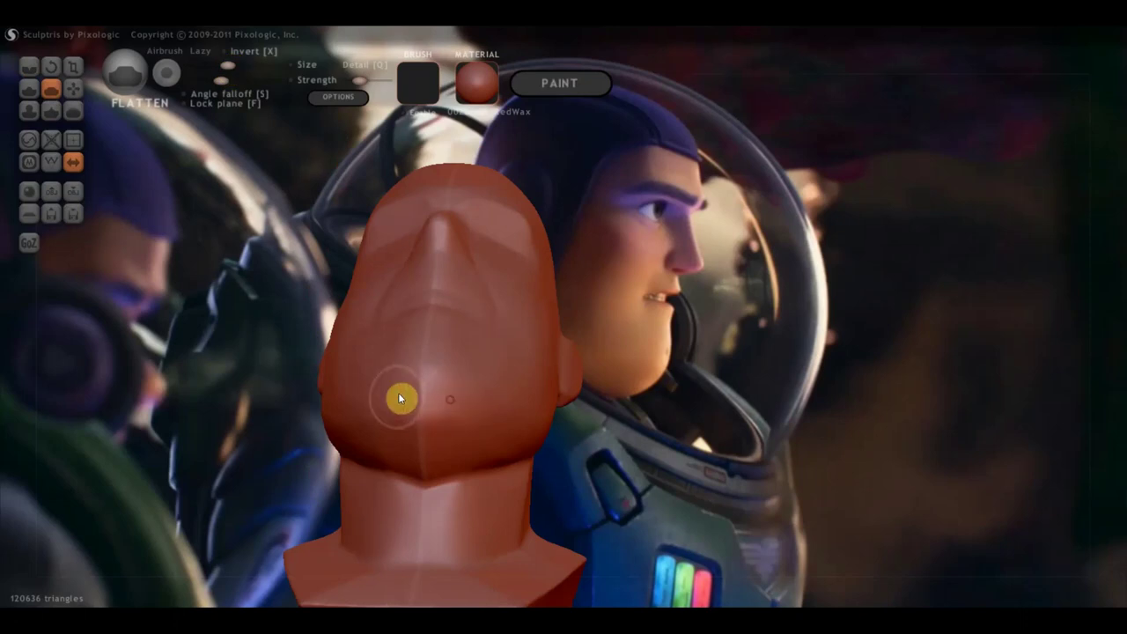
Switch to the Draw brush and zoom in close on the mouth area.
{"action": "mouse_move", "coordinate": [464, 406]}
{"action": "right_mouse_down"}
{"action": "mouse_move", "coordinate": [420, 438]}
{"action": "mouse_move", "coordinate": [456, 480]}
{"action": "mouse_move", "coordinate": [470, 440]}
{"action": "right_mouse_up"}
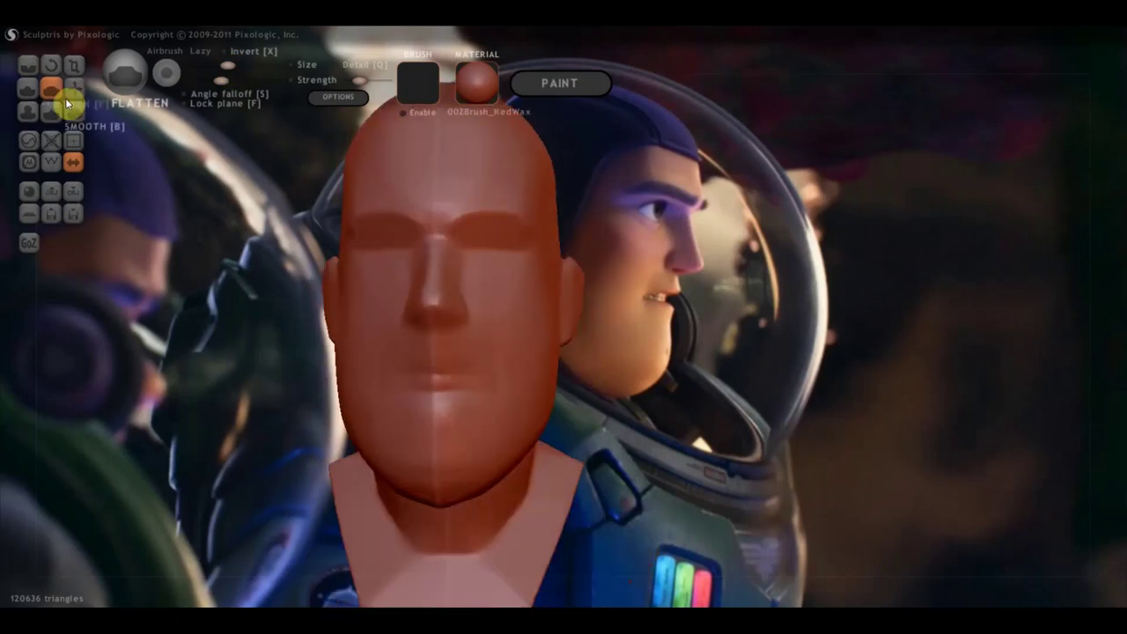
{"action": "left_click", "coordinate": [28, 67]}
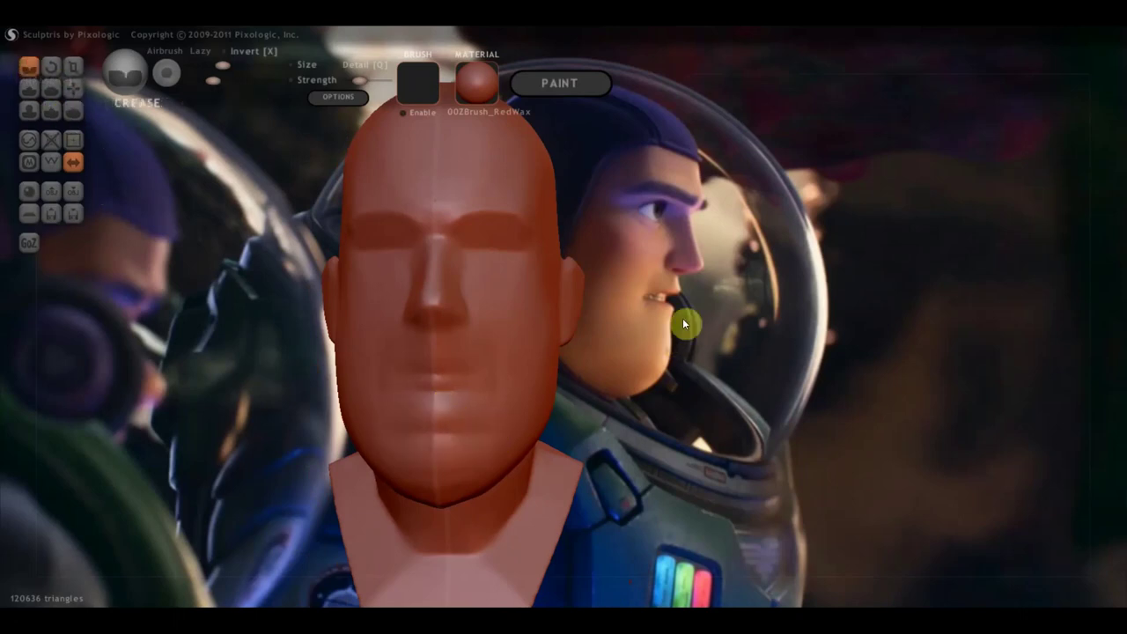
{"action": "mouse_move", "coordinate": [622, 368]}
{"action": "left_mouse_down"}
{"action": "mouse_move", "coordinate": [748, 366]}
{"action": "mouse_move", "coordinate": [547, 443]}
{"action": "mouse_move", "coordinate": [560, 376]}
{"action": "left_mouse_up"}
{"action": "left_click", "coordinate": [30, 90]}
{"action": "scroll", "coordinate": [493, 412], "scroll_direction": "up", "scroll_amount": 2}
{"action": "scroll", "coordinate": [497, 413], "scroll_direction": "up", "scroll_amount": 2}
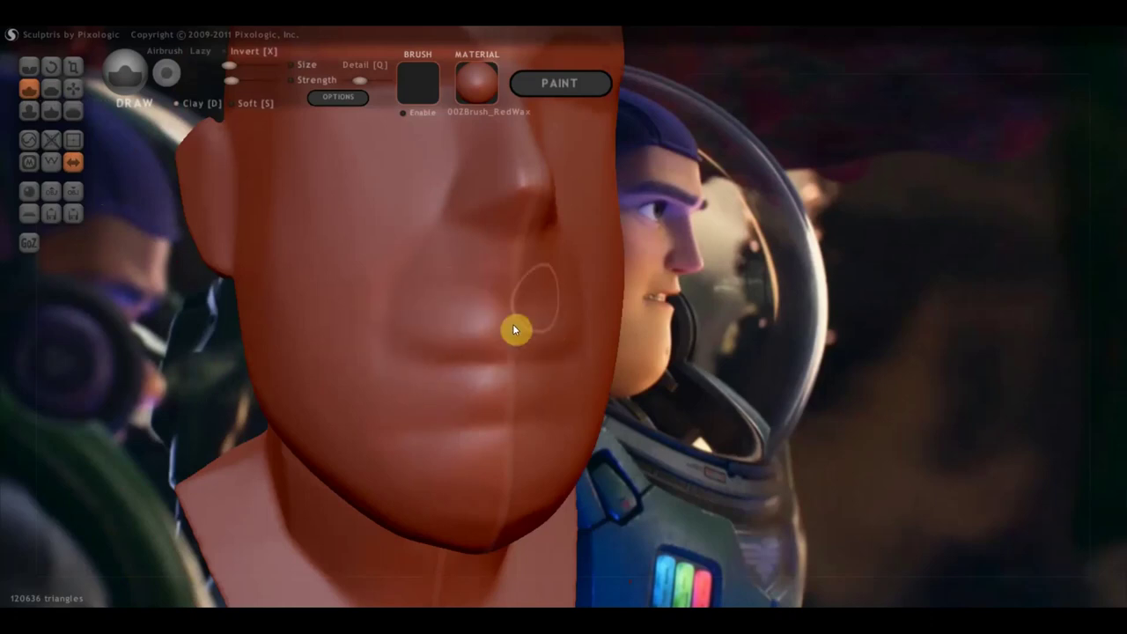
Crease the lip line, then flatten and smooth the lips and area below the mouth corner.
{"action": "left_click", "coordinate": [19, 70]}
{"action": "mouse_move", "coordinate": [528, 322]}
{"action": "left_mouse_down"}
{"action": "mouse_move", "coordinate": [567, 314]}
{"action": "mouse_move", "coordinate": [410, 323]}
{"action": "mouse_move", "coordinate": [382, 329]}
{"action": "mouse_move", "coordinate": [411, 332]}
{"action": "mouse_move", "coordinate": [382, 349]}
{"action": "mouse_move", "coordinate": [400, 278]}
{"action": "left_mouse_up"}
{"action": "left_click", "coordinate": [51, 88]}
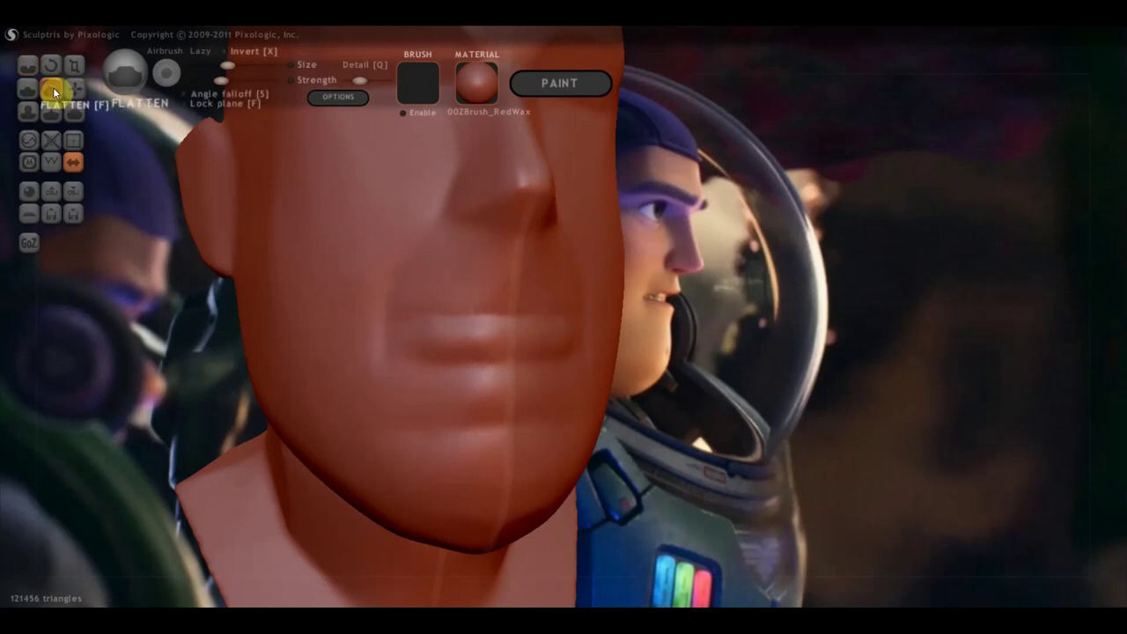
{"action": "scroll", "coordinate": [258, 335], "scroll_direction": "up", "scroll_amount": 2}
{"action": "left_click_drag", "start_coordinate": [432, 418], "coordinate": [430, 377]}
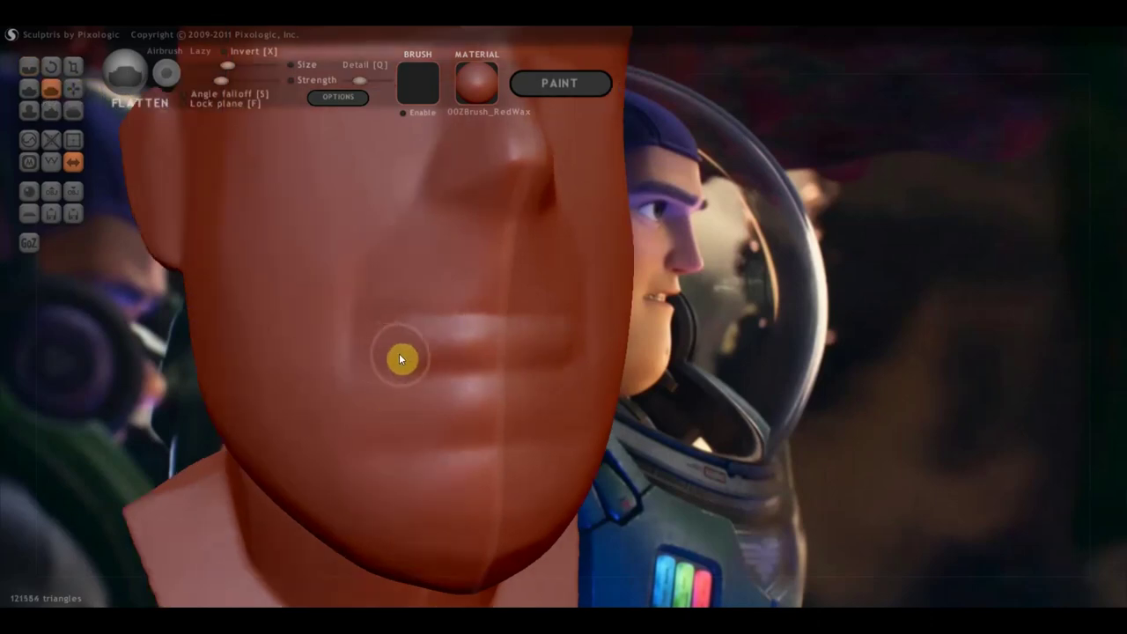
{"action": "scroll", "coordinate": [399, 357], "scroll_direction": "up", "scroll_amount": 1}
{"action": "mouse_move", "coordinate": [399, 334]}
{"action": "left_mouse_down"}
{"action": "mouse_move", "coordinate": [483, 344]}
{"action": "mouse_move", "coordinate": [472, 344]}
{"action": "mouse_move", "coordinate": [491, 408]}
{"action": "mouse_move", "coordinate": [431, 410]}
{"action": "mouse_move", "coordinate": [521, 410]}
{"action": "mouse_move", "coordinate": [428, 445]}
{"action": "mouse_move", "coordinate": [501, 392]}
{"action": "mouse_move", "coordinate": [390, 418]}
{"action": "mouse_move", "coordinate": [495, 452]}
{"action": "mouse_move", "coordinate": [357, 403]}
{"action": "mouse_move", "coordinate": [515, 409]}
{"action": "left_mouse_up"}
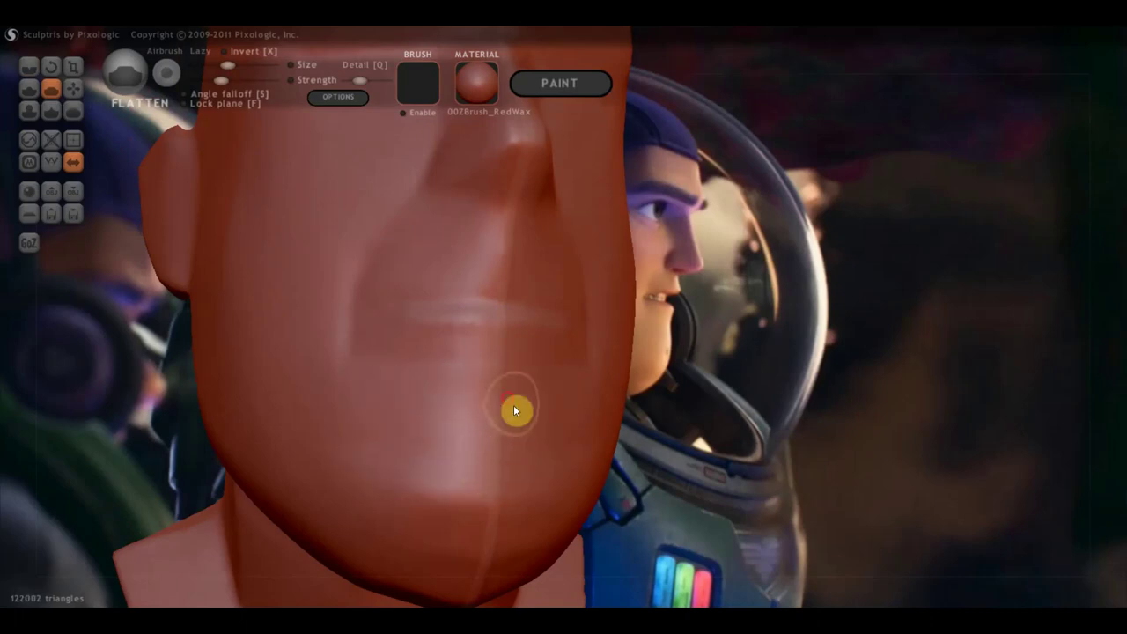
{"action": "mouse_move", "coordinate": [423, 420]}
{"action": "right_mouse_down"}
{"action": "mouse_move", "coordinate": [535, 452]}
{"action": "mouse_move", "coordinate": [636, 455]}
{"action": "right_mouse_up"}
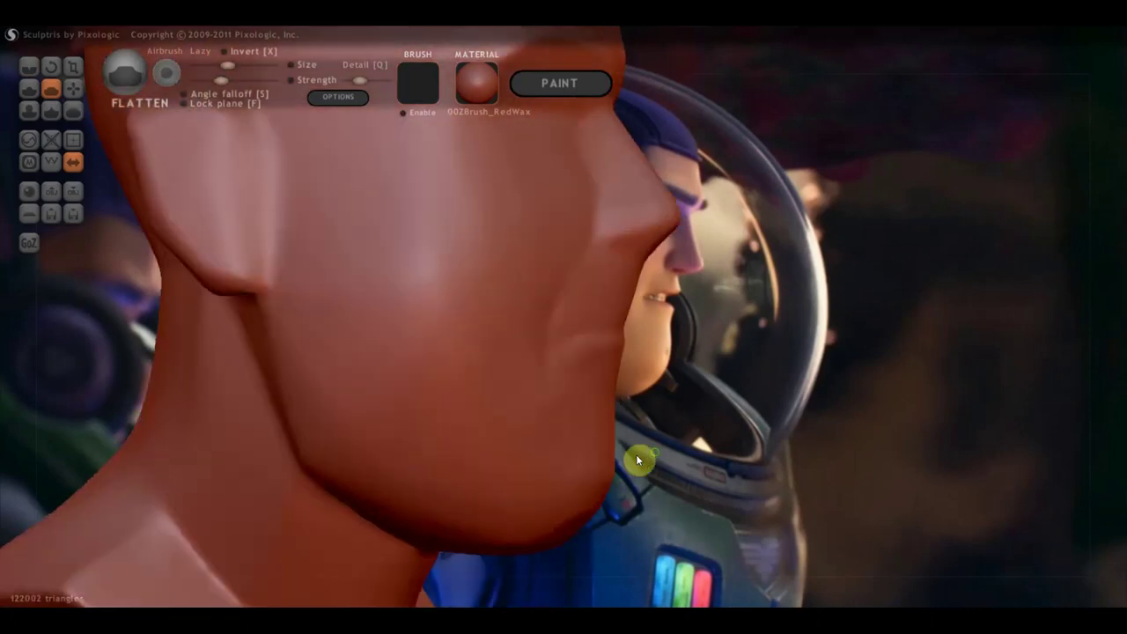
{"action": "scroll", "coordinate": [627, 372], "scroll_direction": "down", "scroll_amount": 3}
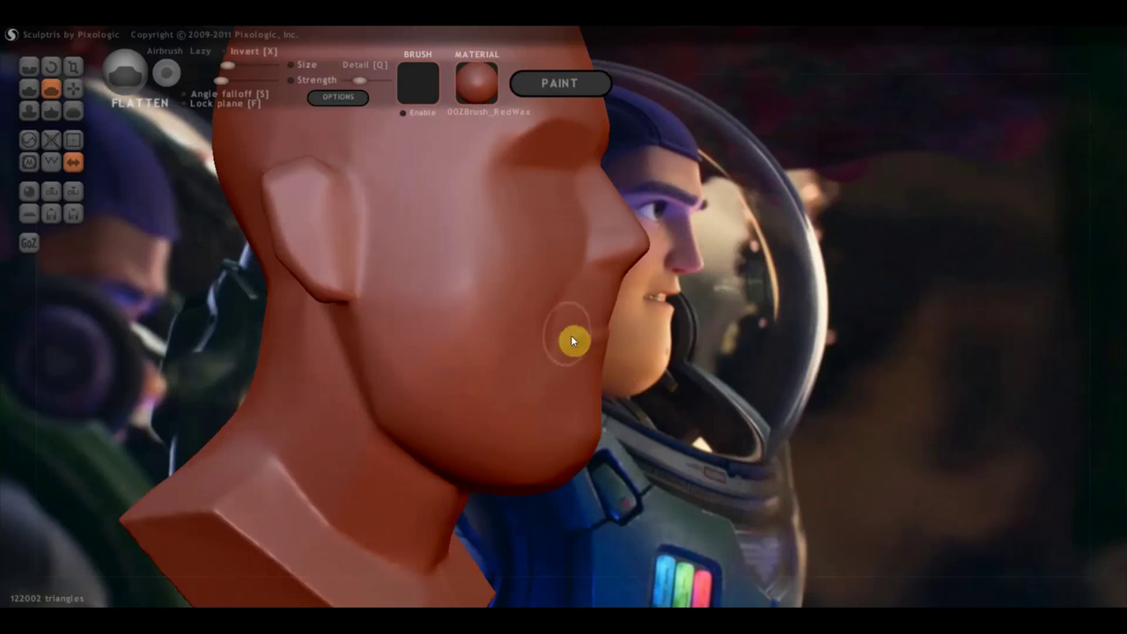
Select the Grab brush and tilt the head to see the chin from below.
{"action": "left_click", "coordinate": [73, 88]}
{"action": "scroll", "coordinate": [653, 376], "scroll_direction": "up", "scroll_amount": 2}
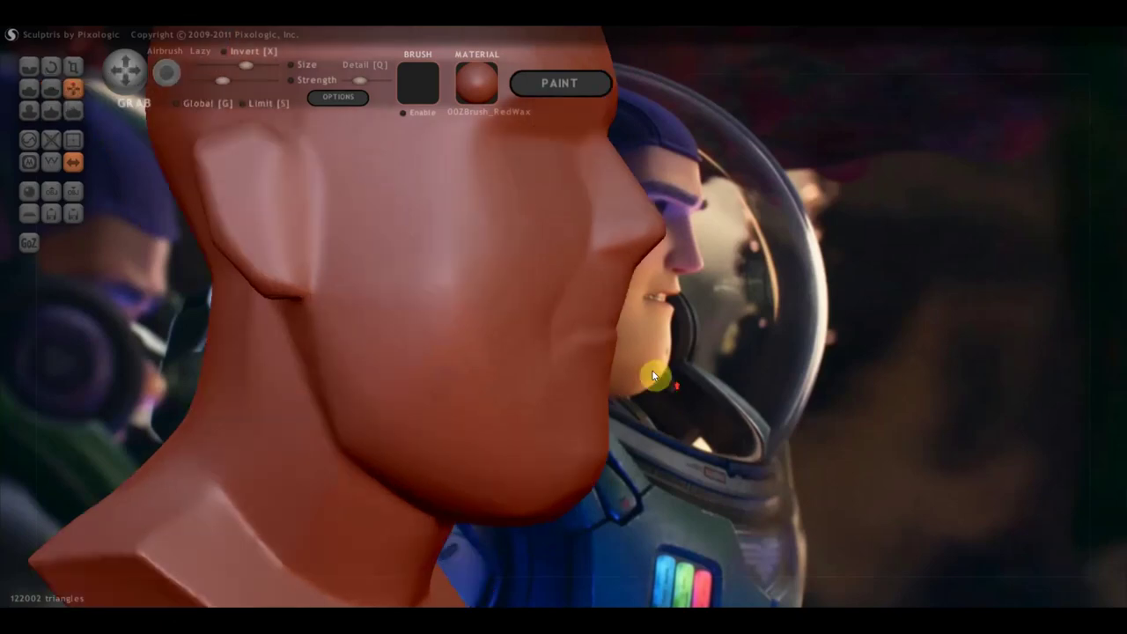
{"action": "scroll", "coordinate": [604, 334], "scroll_direction": "up", "scroll_amount": 1}
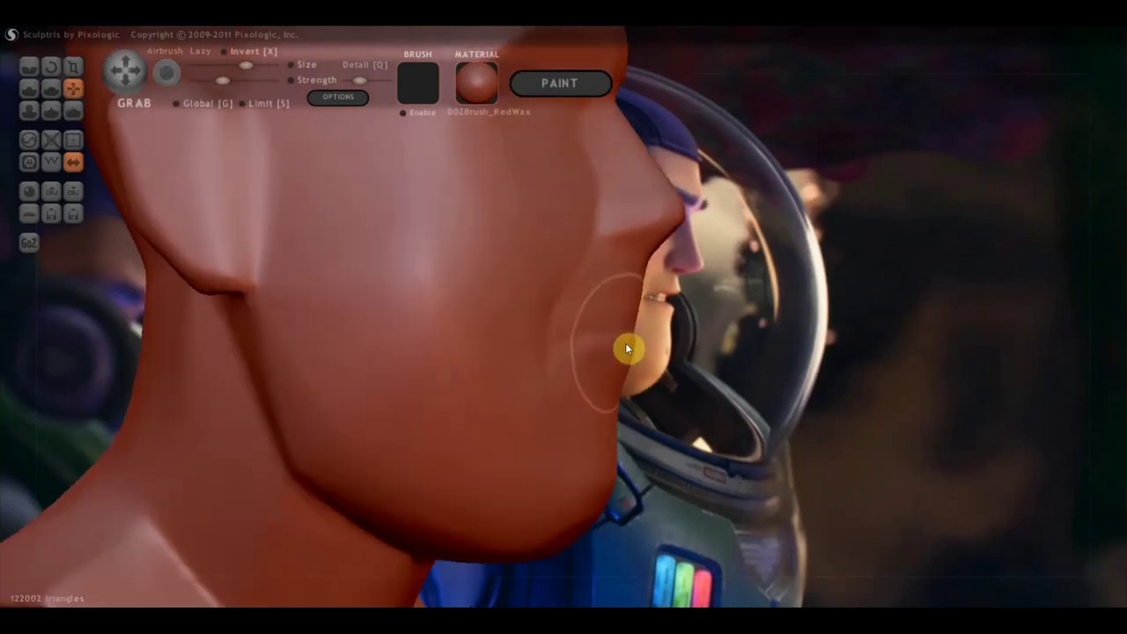
{"action": "mouse_move", "coordinate": [632, 369]}
{"action": "left_mouse_down"}
{"action": "mouse_move", "coordinate": [500, 494]}
{"action": "mouse_move", "coordinate": [458, 491]}
{"action": "left_mouse_up"}
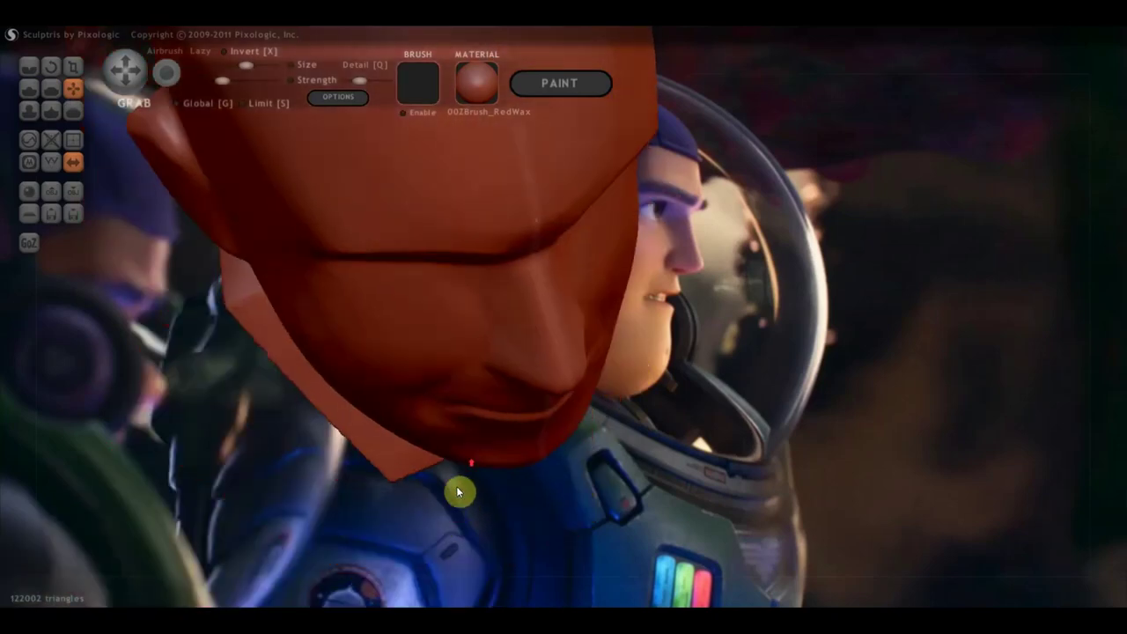
{"action": "scroll", "coordinate": [462, 480], "scroll_direction": "up", "scroll_amount": 1}
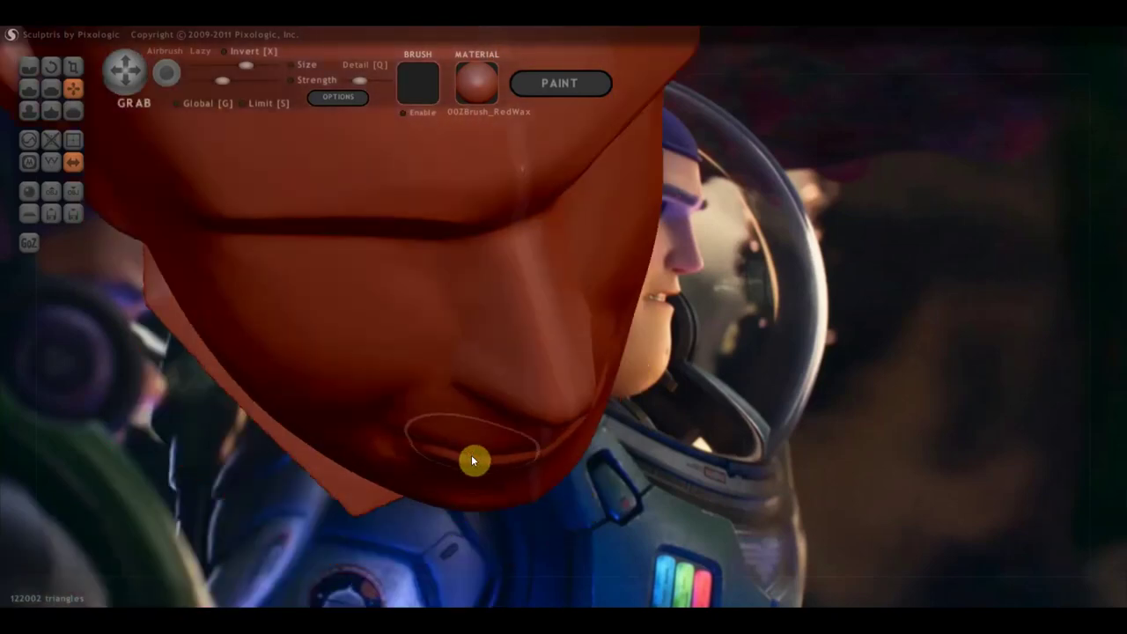
Orbit between front and three-quarter views to check the chin and jaw.
{"action": "left_click_drag", "start_coordinate": [634, 427], "coordinate": [472, 425]}
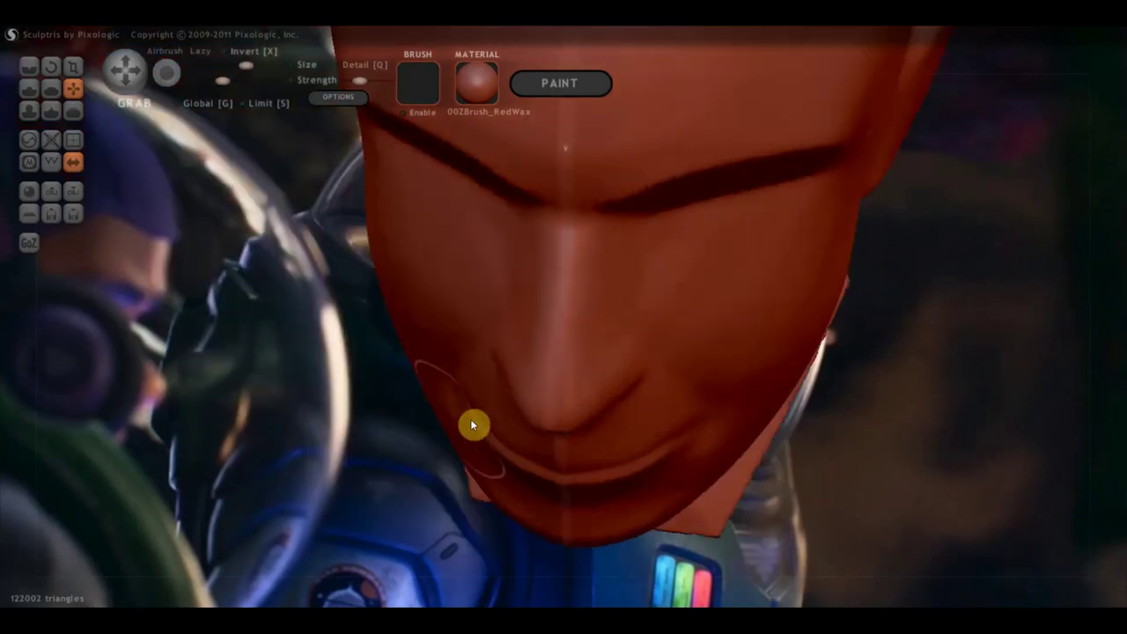
{"action": "mouse_move", "coordinate": [687, 443]}
{"action": "left_mouse_down"}
{"action": "mouse_move", "coordinate": [563, 476]}
{"action": "mouse_move", "coordinate": [443, 465]}
{"action": "mouse_move", "coordinate": [643, 513]}
{"action": "mouse_move", "coordinate": [634, 432]}
{"action": "mouse_move", "coordinate": [555, 287]}
{"action": "left_mouse_up"}
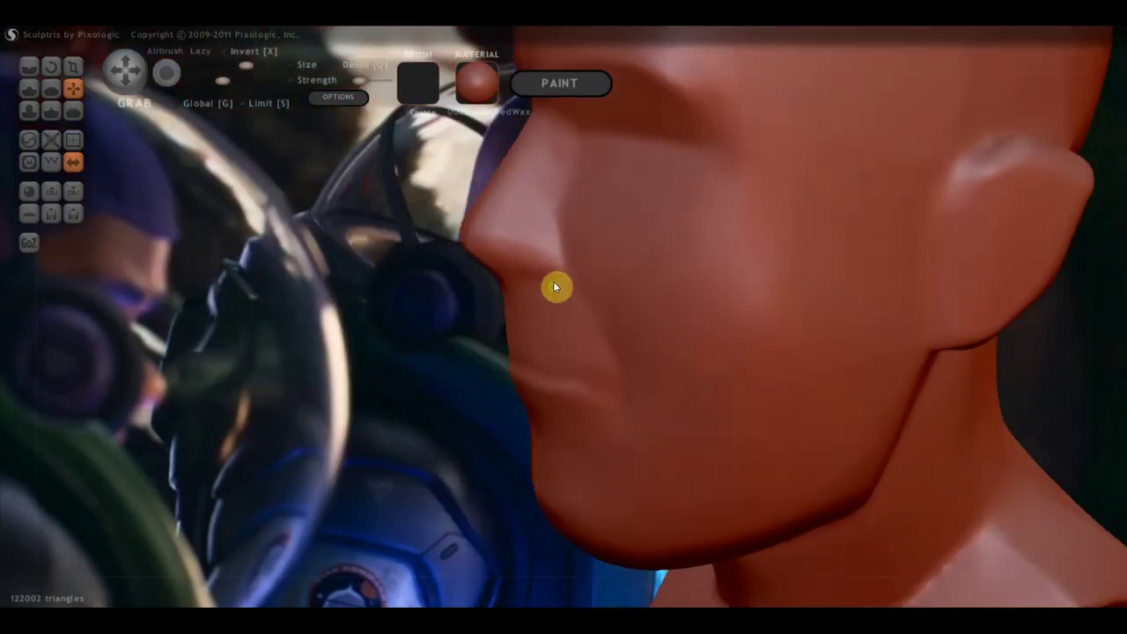
{"action": "scroll", "coordinate": [555, 287], "scroll_direction": "up", "scroll_amount": 2}
{"action": "scroll", "coordinate": [537, 362], "scroll_direction": "up", "scroll_amount": 1}
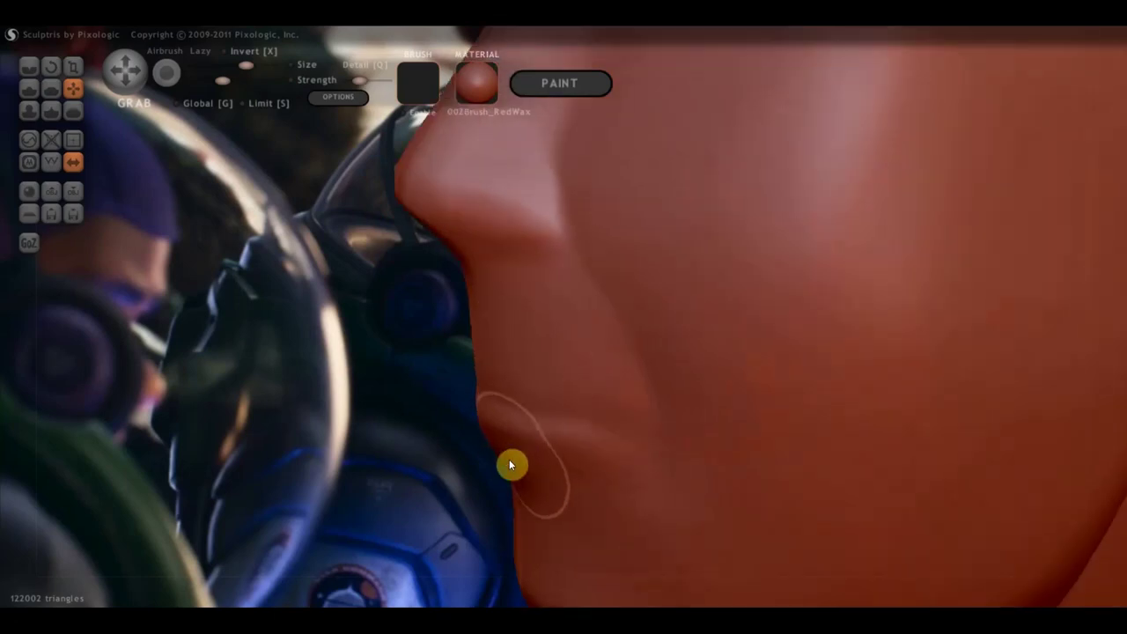
{"action": "mouse_move", "coordinate": [506, 460]}
{"action": "left_mouse_down"}
{"action": "mouse_move", "coordinate": [735, 490]}
{"action": "mouse_move", "coordinate": [571, 476]}
{"action": "left_mouse_up"}
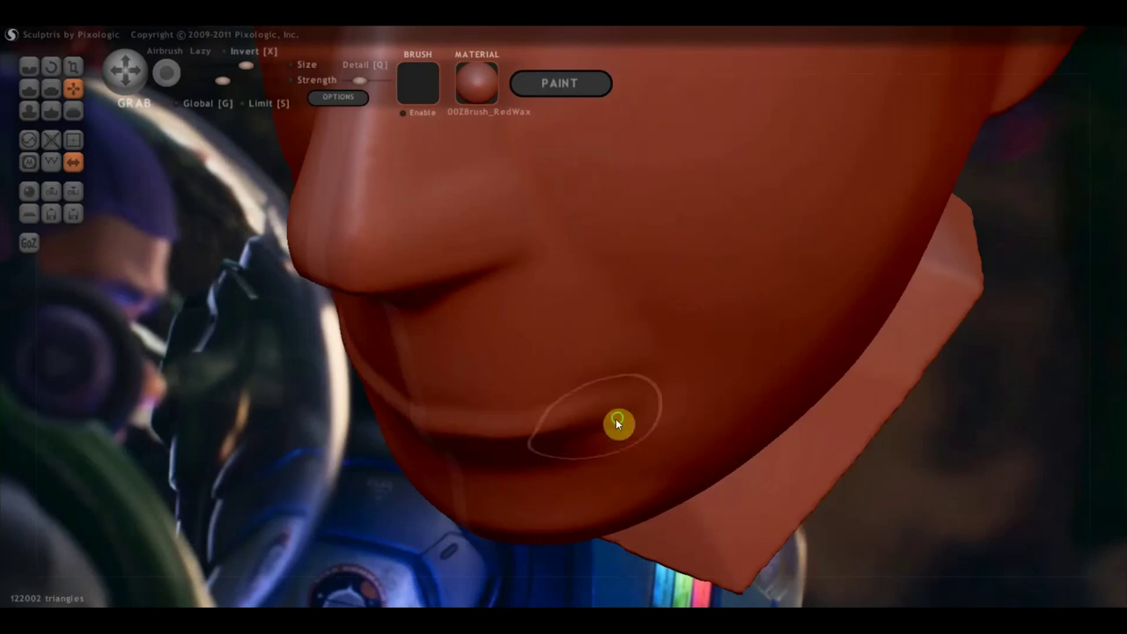
{"action": "left_click_drag", "start_coordinate": [617, 423], "coordinate": [679, 356]}
{"action": "left_click_drag", "start_coordinate": [692, 314], "coordinate": [76, 70]}
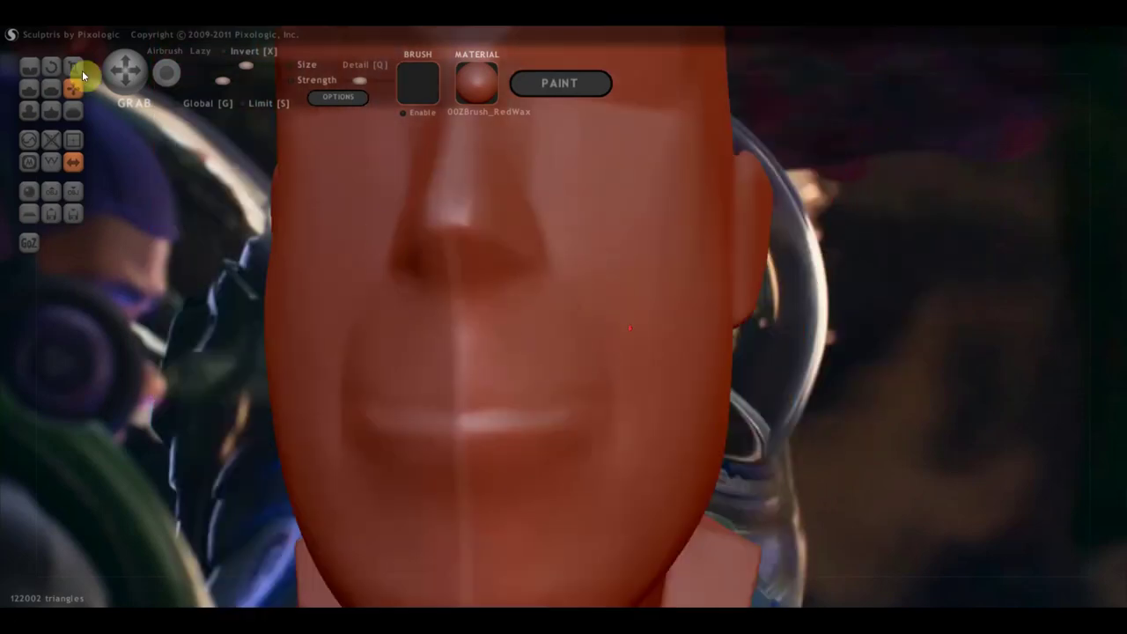
Start building the nose base with the Draw brush and enable Clay.
{"action": "left_click", "coordinate": [27, 88]}
{"action": "scroll", "coordinate": [393, 249], "scroll_direction": "up", "scroll_amount": 2}
{"action": "scroll", "coordinate": [400, 229], "scroll_direction": "up", "scroll_amount": 2}
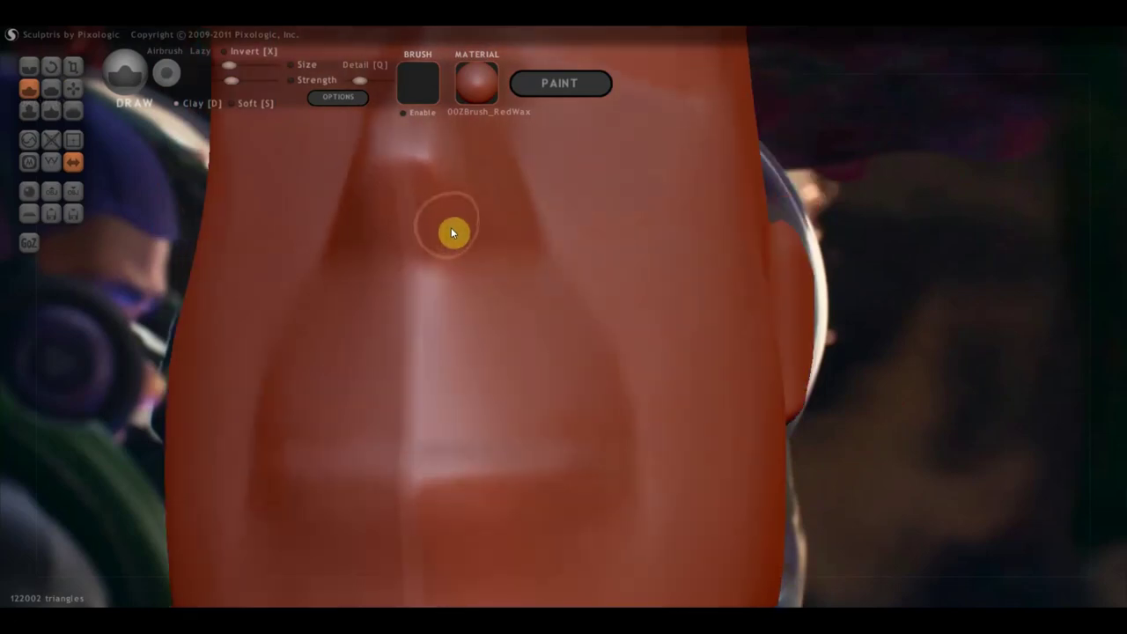
{"action": "left_click_drag", "start_coordinate": [448, 215], "coordinate": [452, 217]}
{"action": "left_click", "coordinate": [188, 104]}
{"action": "mouse_move", "coordinate": [170, 105]}
{"action": "right_mouse_down"}
{"action": "mouse_move", "coordinate": [337, 220]}
{"action": "mouse_move", "coordinate": [361, 190]}
{"action": "mouse_move", "coordinate": [442, 224]}
{"action": "right_mouse_up"}
Sculpt and deepen the nostrils and bulge the nostril wings outward.
{"action": "mouse_move", "coordinate": [442, 224]}
{"action": "left_mouse_down"}
{"action": "mouse_move", "coordinate": [468, 224]}
{"action": "mouse_move", "coordinate": [452, 209]}
{"action": "mouse_move", "coordinate": [465, 220]}
{"action": "left_mouse_up"}
{"action": "mouse_move", "coordinate": [466, 219]}
{"action": "right_mouse_down"}
{"action": "mouse_move", "coordinate": [475, 235]}
{"action": "mouse_move", "coordinate": [309, 324]}
{"action": "right_mouse_up"}
{"action": "left_click_drag", "start_coordinate": [445, 215], "coordinate": [480, 206]}
{"action": "mouse_move", "coordinate": [498, 229]}
{"action": "left_mouse_down"}
{"action": "mouse_move", "coordinate": [521, 234]}
{"action": "mouse_move", "coordinate": [505, 216]}
{"action": "mouse_move", "coordinate": [457, 221]}
{"action": "mouse_move", "coordinate": [484, 221]}
{"action": "mouse_move", "coordinate": [484, 206]}
{"action": "mouse_move", "coordinate": [446, 211]}
{"action": "mouse_move", "coordinate": [451, 231]}
{"action": "left_mouse_up"}
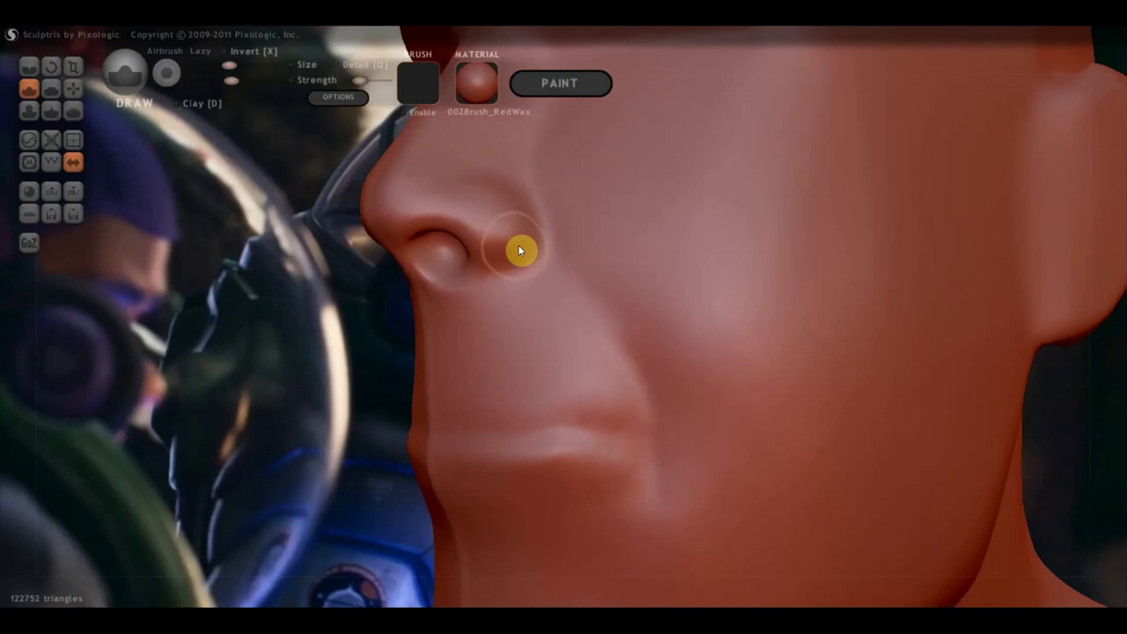
{"action": "left_click_drag", "start_coordinate": [518, 247], "coordinate": [375, 284]}
Pull the nostril surface slightly downward with the Grab brush.
{"action": "left_click", "coordinate": [76, 88]}
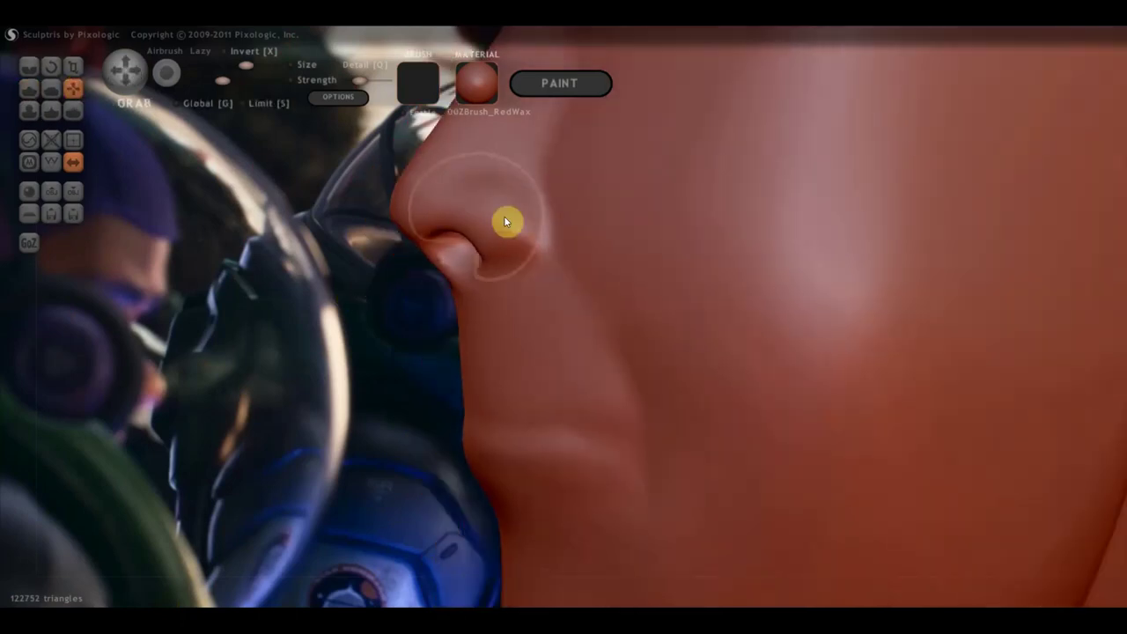
{"action": "left_click_drag", "start_coordinate": [463, 227], "coordinate": [459, 236]}
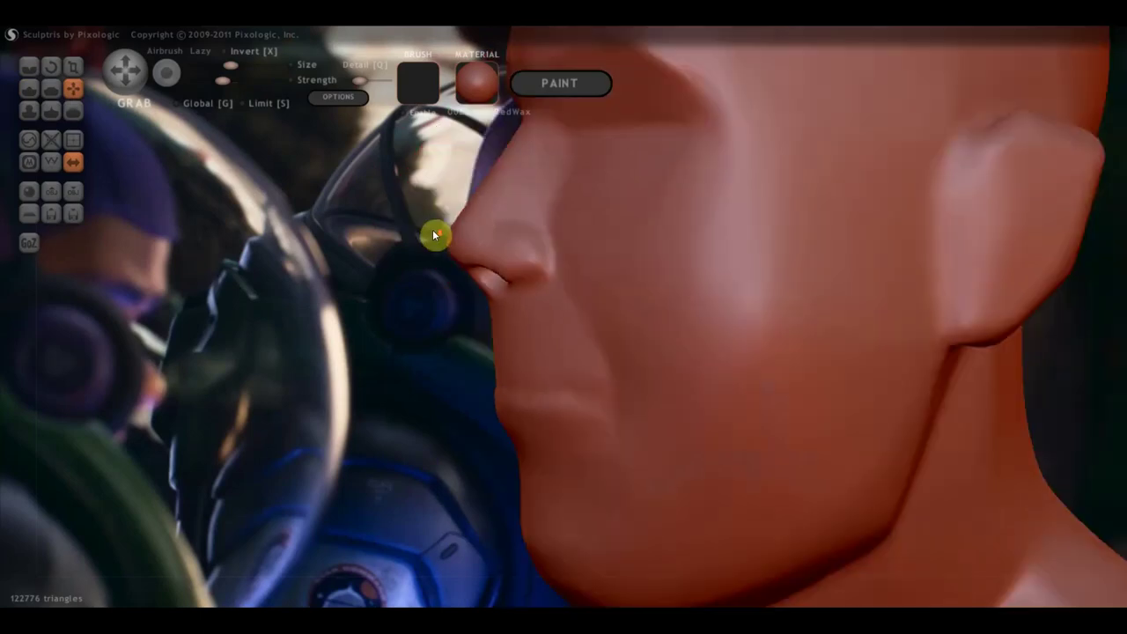
{"action": "scroll", "coordinate": [464, 242], "scroll_direction": "down", "scroll_amount": 3}
{"action": "mouse_move", "coordinate": [476, 238]}
{"action": "left_mouse_down"}
{"action": "mouse_move", "coordinate": [152, 284]}
{"action": "mouse_move", "coordinate": [315, 282]}
{"action": "mouse_move", "coordinate": [219, 264]}
{"action": "mouse_move", "coordinate": [293, 265]}
{"action": "mouse_move", "coordinate": [244, 311]}
{"action": "mouse_move", "coordinate": [228, 309]}
{"action": "mouse_move", "coordinate": [307, 302]}
{"action": "left_mouse_up"}
Orbit and zoom to review the head from three-quarter front and right profile.
{"action": "scroll", "coordinate": [317, 299], "scroll_direction": "up", "scroll_amount": 2}
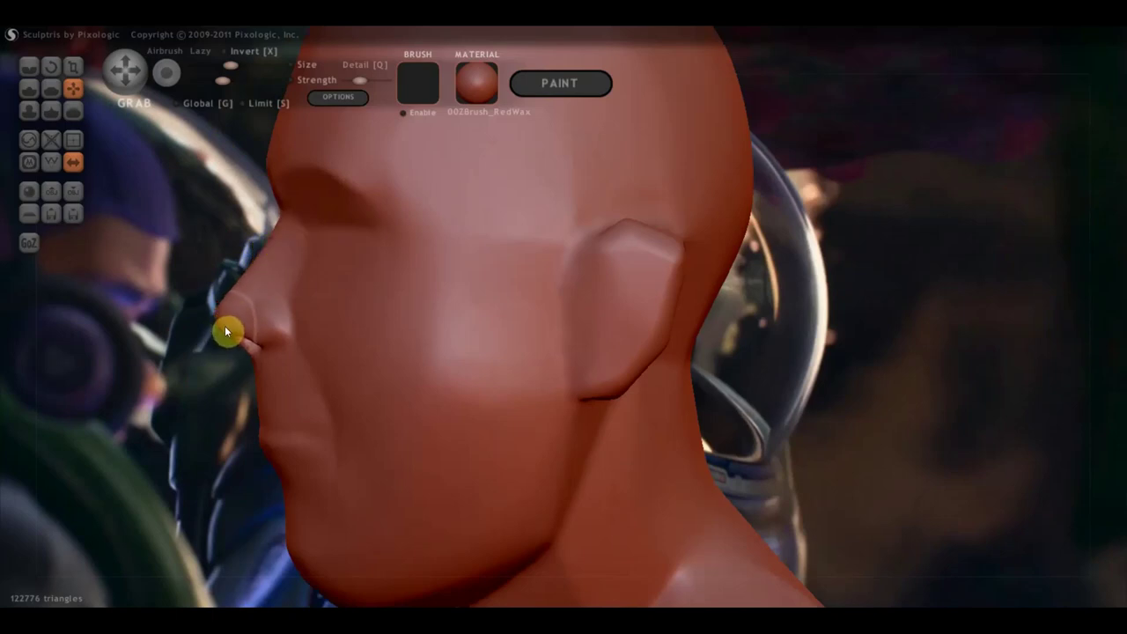
{"action": "scroll", "coordinate": [224, 326], "scroll_direction": "down", "scroll_amount": 3}
{"action": "scroll", "coordinate": [296, 315], "scroll_direction": "down", "scroll_amount": 2}
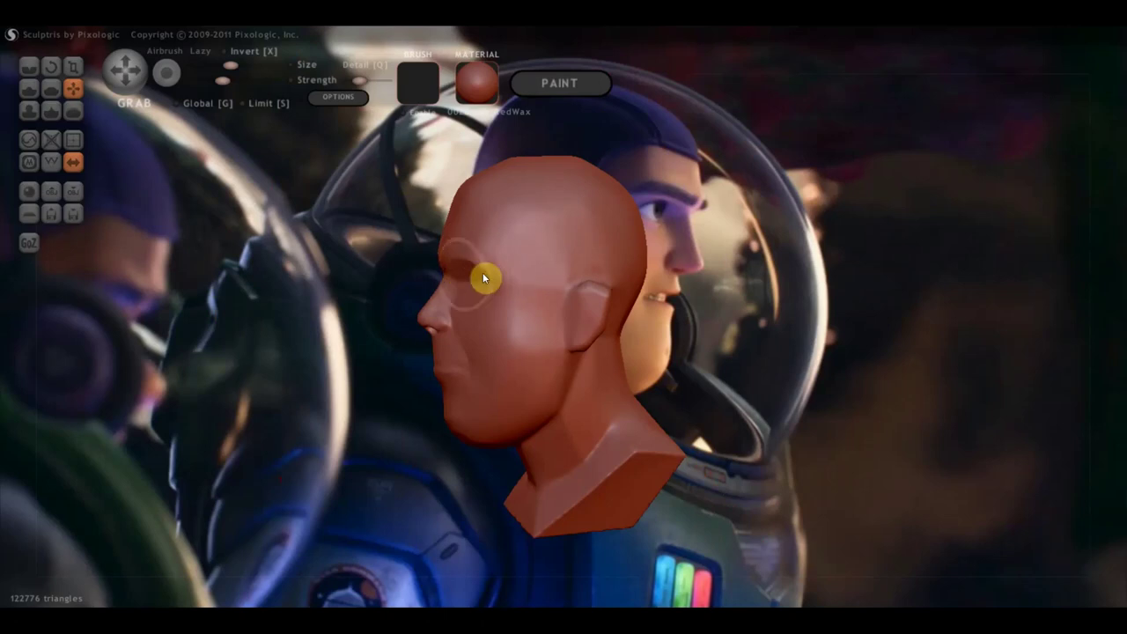
{"action": "scroll", "coordinate": [531, 344], "scroll_direction": "up", "scroll_amount": 2}
{"action": "mouse_move", "coordinate": [531, 343]}
{"action": "right_mouse_down"}
{"action": "mouse_move", "coordinate": [707, 347]}
{"action": "mouse_move", "coordinate": [861, 332]}
{"action": "right_mouse_up"}
{"action": "mouse_move", "coordinate": [740, 350]}
{"action": "right_mouse_down"}
{"action": "mouse_move", "coordinate": [617, 352]}
{"action": "mouse_move", "coordinate": [858, 356]}
{"action": "mouse_move", "coordinate": [569, 313]}
{"action": "mouse_move", "coordinate": [661, 329]}
{"action": "mouse_move", "coordinate": [590, 344]}
{"action": "right_mouse_up"}
{"action": "scroll", "coordinate": [541, 364], "scroll_direction": "down", "scroll_amount": 2}
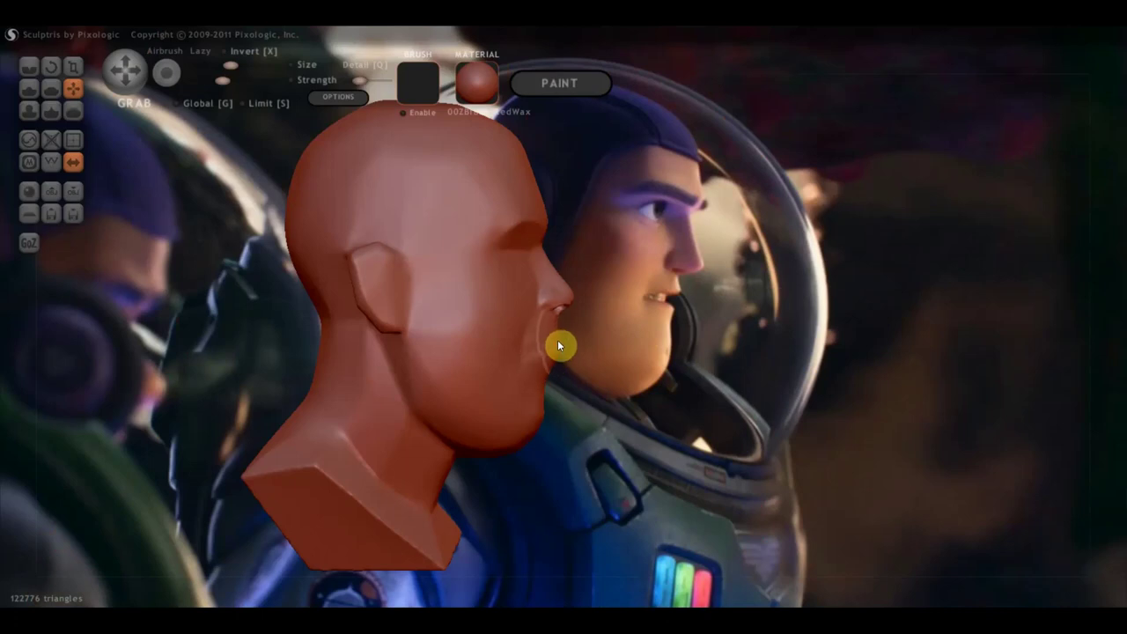
{"action": "scroll", "coordinate": [557, 335], "scroll_direction": "up", "scroll_amount": 2}
{"action": "scroll", "coordinate": [557, 334], "scroll_direction": "up", "scroll_amount": 2}
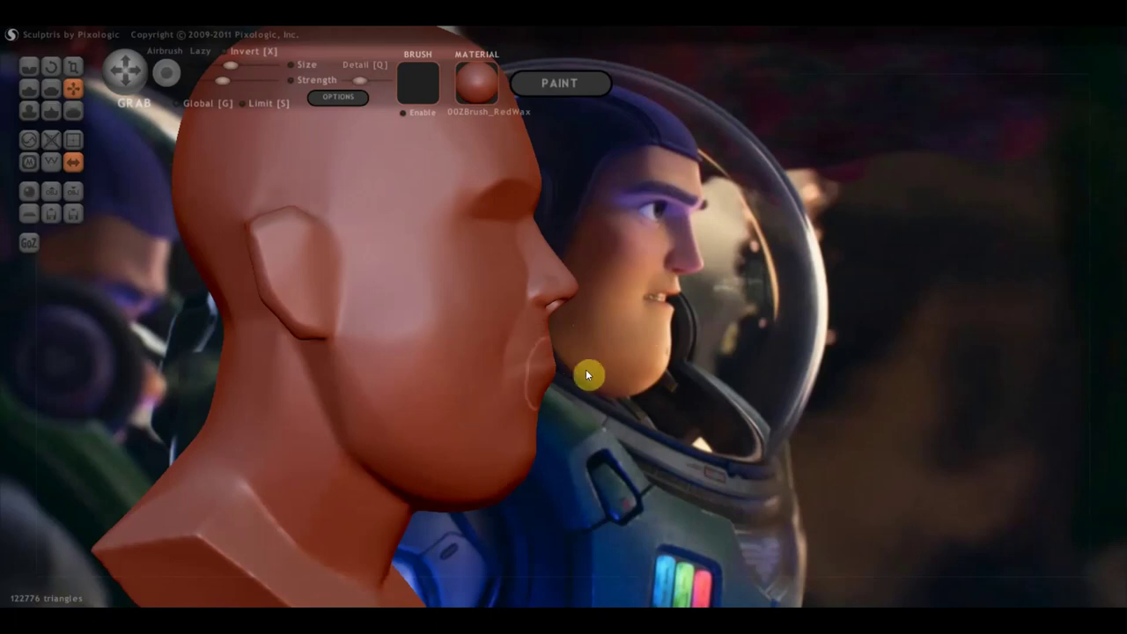
Crease a deeper line between the lips and a groove below the mouth corner.
{"action": "left_click", "coordinate": [34, 88]}
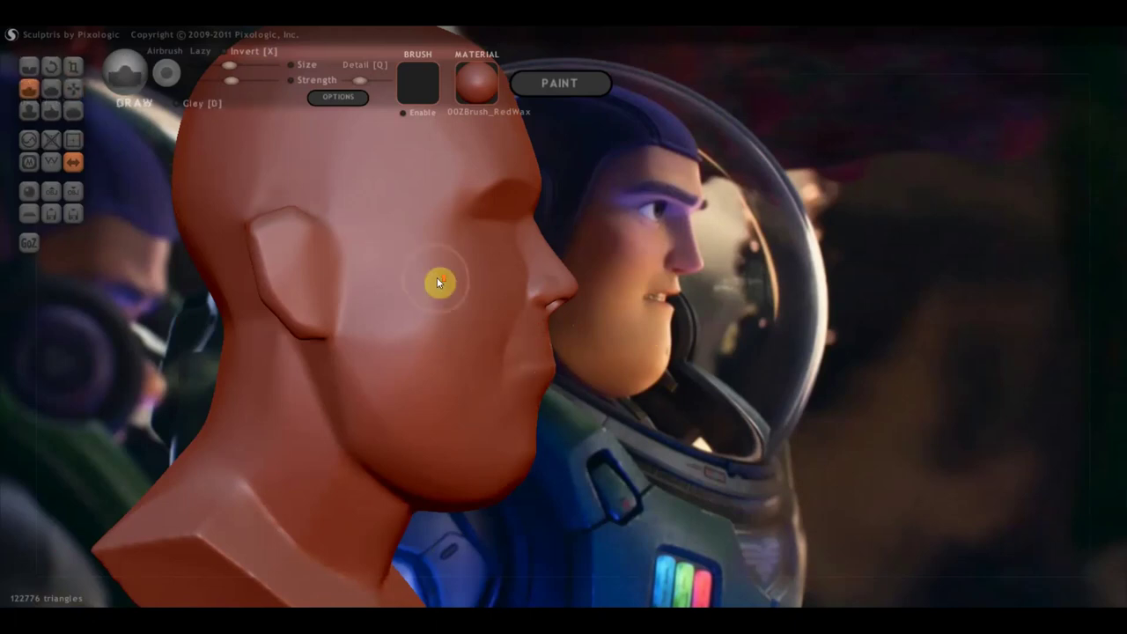
{"action": "scroll", "coordinate": [436, 278], "scroll_direction": "up", "scroll_amount": 3}
{"action": "mouse_move", "coordinate": [404, 330]}
{"action": "right_mouse_down"}
{"action": "mouse_move", "coordinate": [323, 339]}
{"action": "mouse_move", "coordinate": [493, 368]}
{"action": "right_mouse_up"}
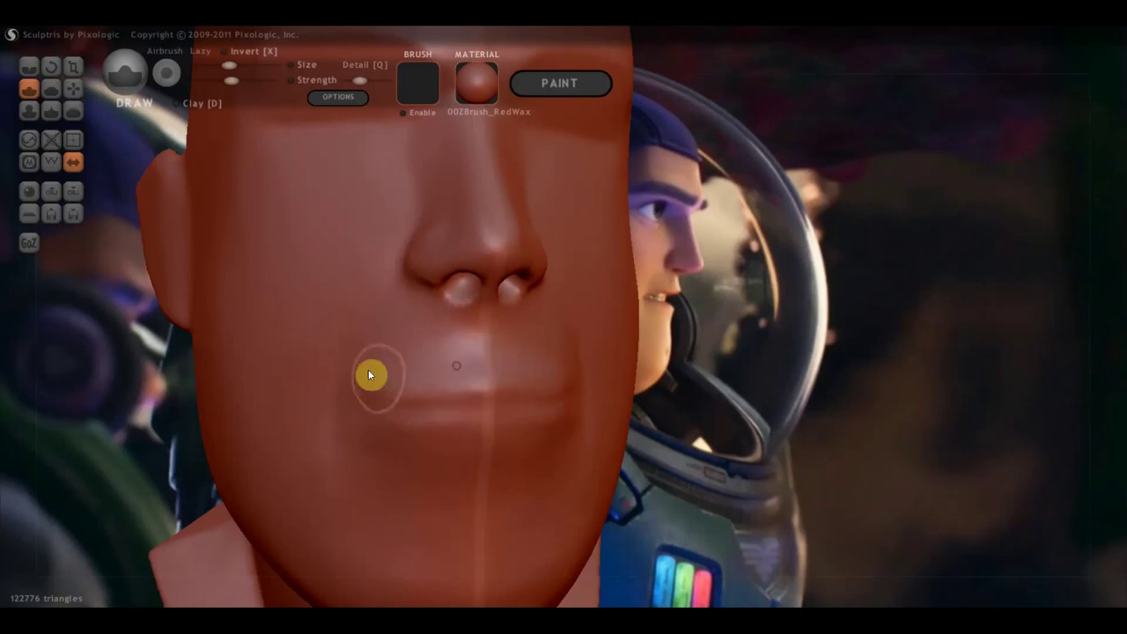
{"action": "left_click", "coordinate": [30, 67]}
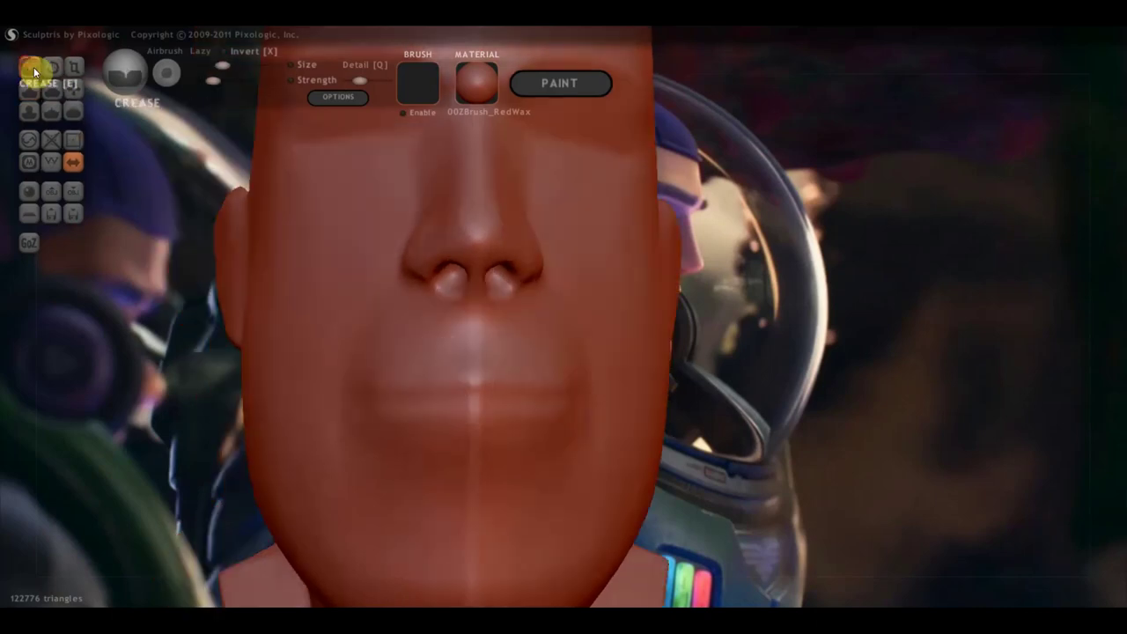
{"action": "mouse_move", "coordinate": [551, 402]}
{"action": "left_mouse_down"}
{"action": "mouse_move", "coordinate": [384, 408]}
{"action": "mouse_move", "coordinate": [553, 403]}
{"action": "left_mouse_up"}
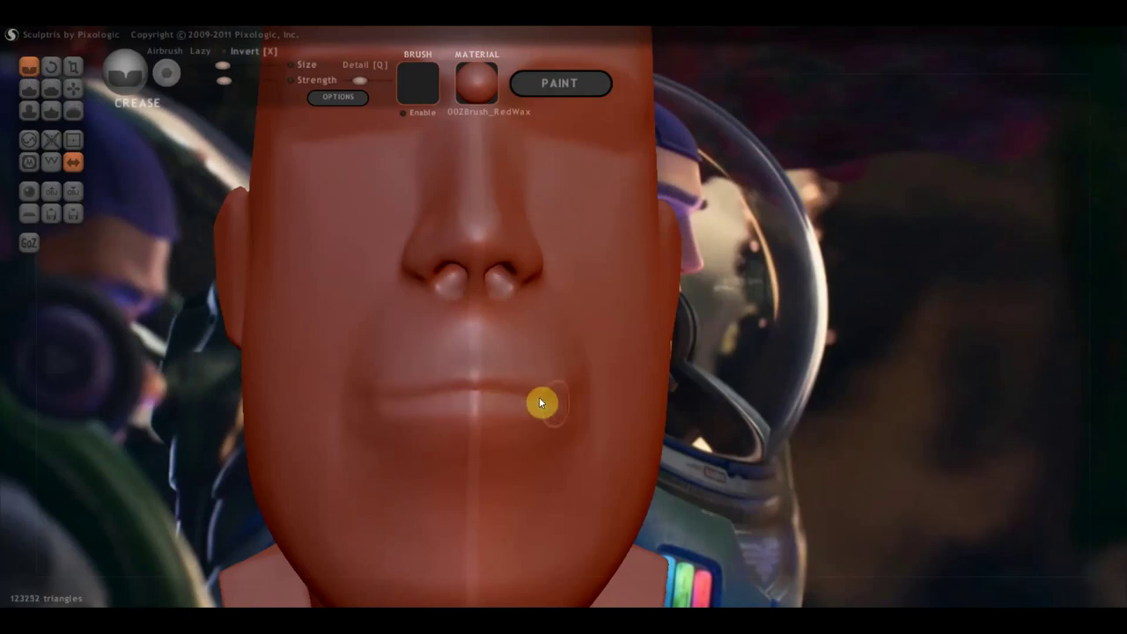
{"action": "right_click_drag", "start_coordinate": [538, 406], "coordinate": [413, 426]}
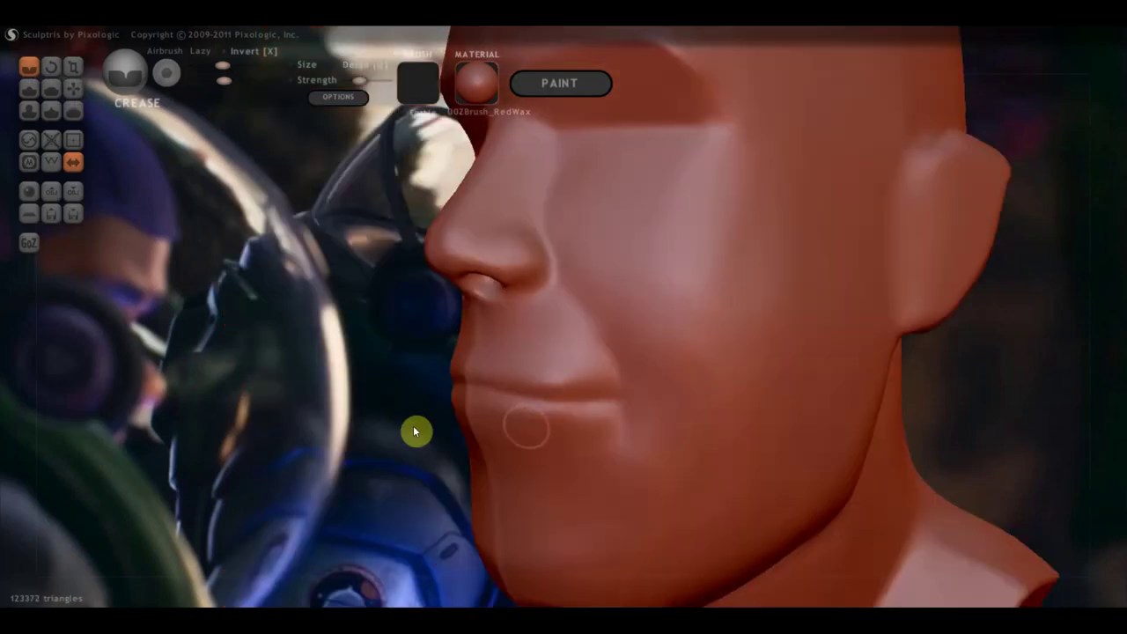
{"action": "left_click_drag", "start_coordinate": [629, 420], "coordinate": [617, 433]}
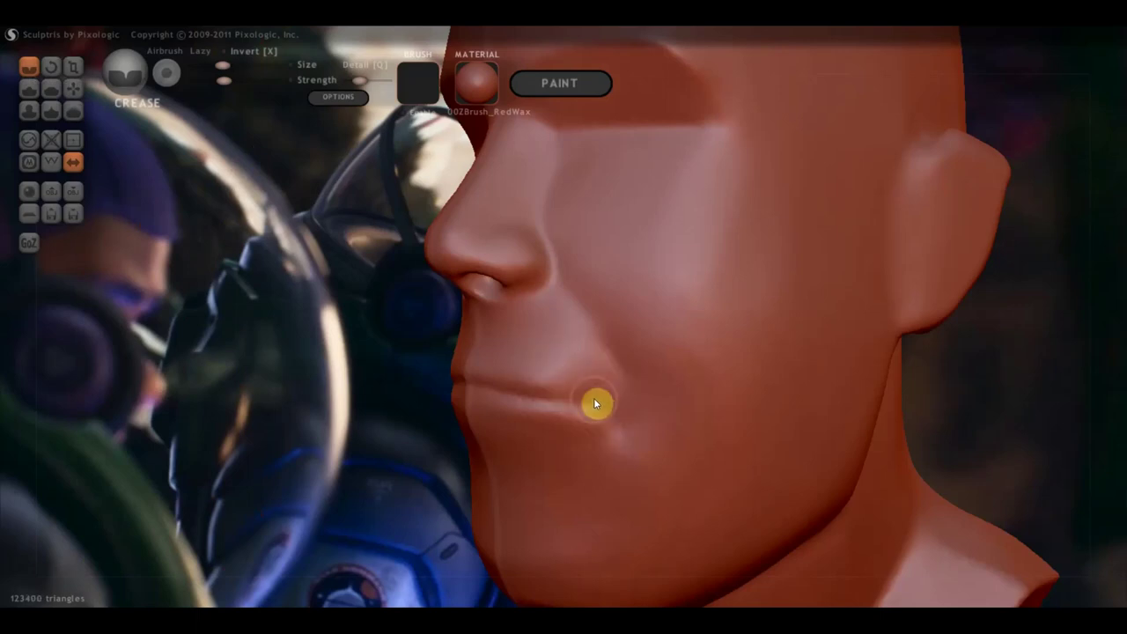
Crease the mouth corners and the cheek line below the nose.
{"action": "right_click_drag", "start_coordinate": [593, 402], "coordinate": [593, 362]}
{"action": "left_click_drag", "start_coordinate": [580, 318], "coordinate": [616, 378]}
{"action": "left_click_drag", "start_coordinate": [553, 286], "coordinate": [593, 335]}
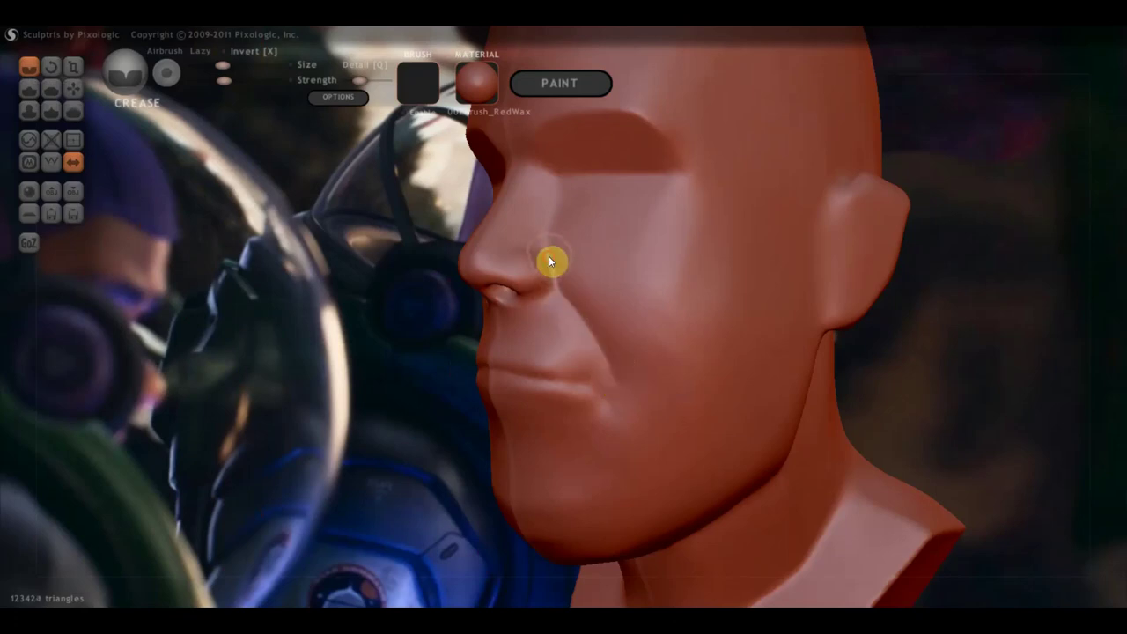
{"action": "left_click_drag", "start_coordinate": [614, 397], "coordinate": [607, 444]}
{"action": "mouse_move", "coordinate": [593, 446]}
{"action": "right_mouse_down"}
{"action": "mouse_move", "coordinate": [741, 429]}
{"action": "mouse_move", "coordinate": [795, 397]}
{"action": "right_mouse_up"}
{"action": "scroll", "coordinate": [657, 355], "scroll_direction": "up", "scroll_amount": 5}
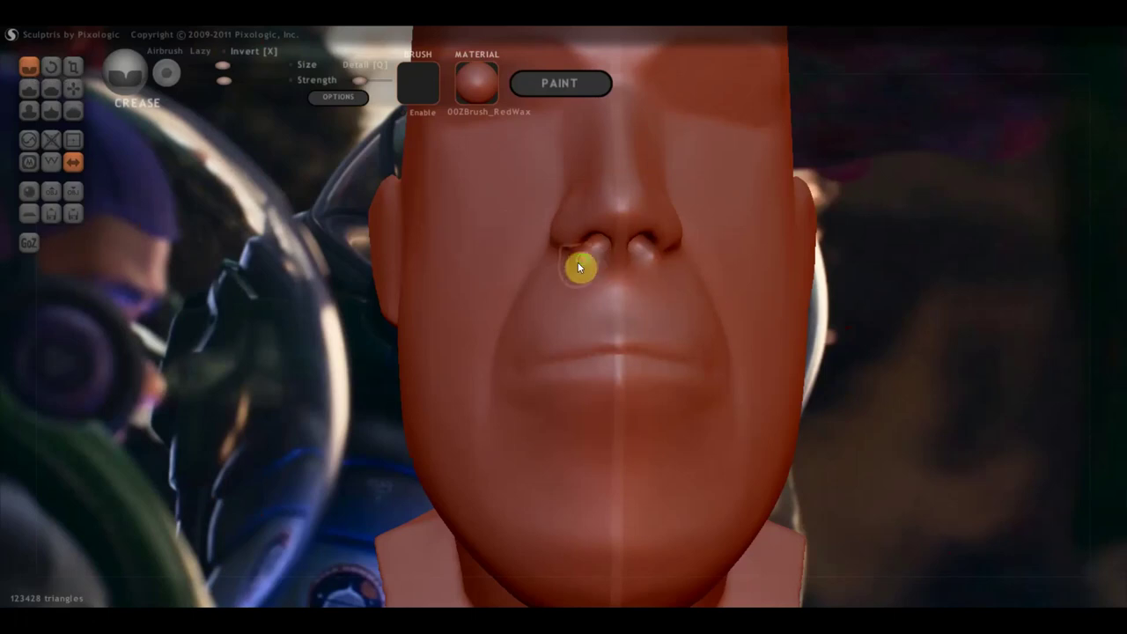
{"action": "right_click_drag", "start_coordinate": [578, 261], "coordinate": [593, 232]}
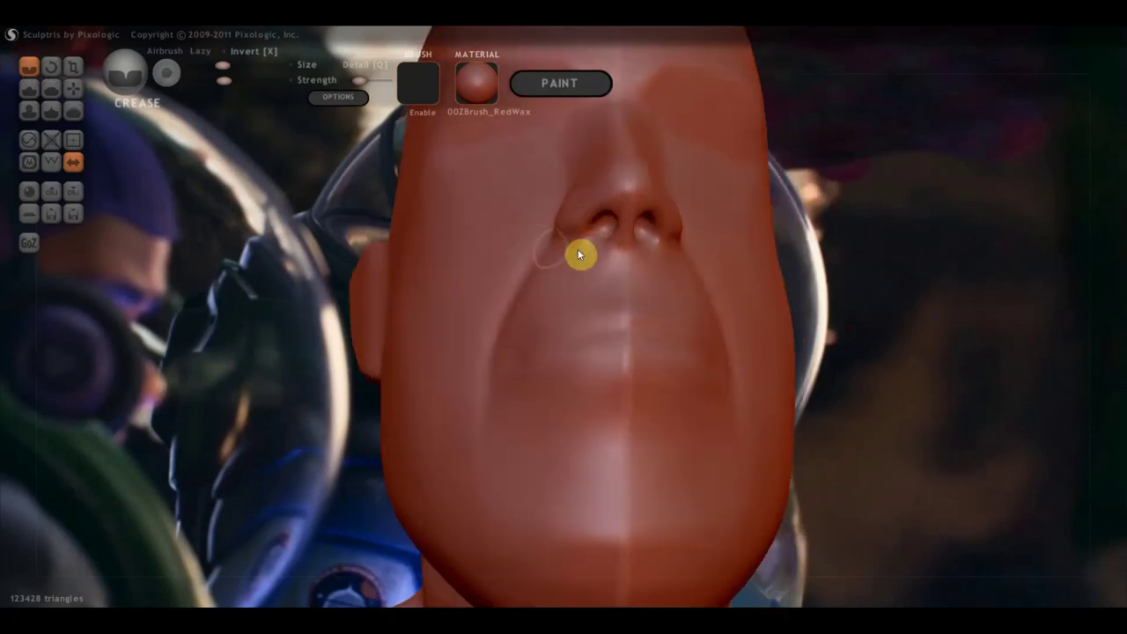
Reshape the nostrils with the Grab brush, mirrored on both sides.
{"action": "left_click", "coordinate": [73, 88]}
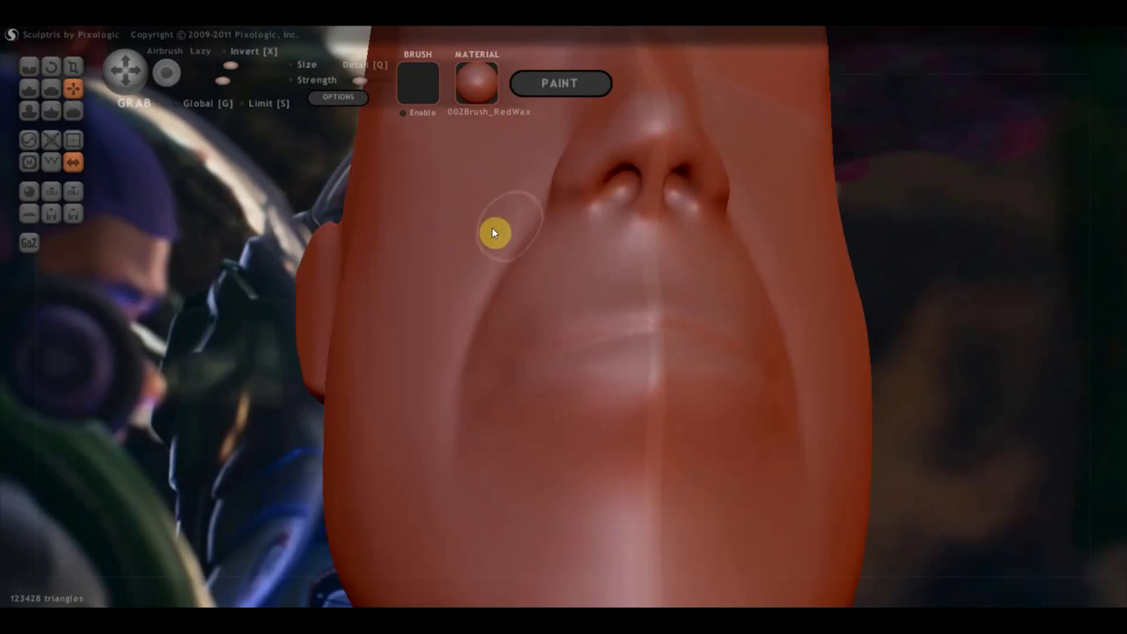
{"action": "right_click_drag", "start_coordinate": [491, 227], "coordinate": [536, 298]}
{"action": "left_click_drag", "start_coordinate": [564, 230], "coordinate": [559, 243]}
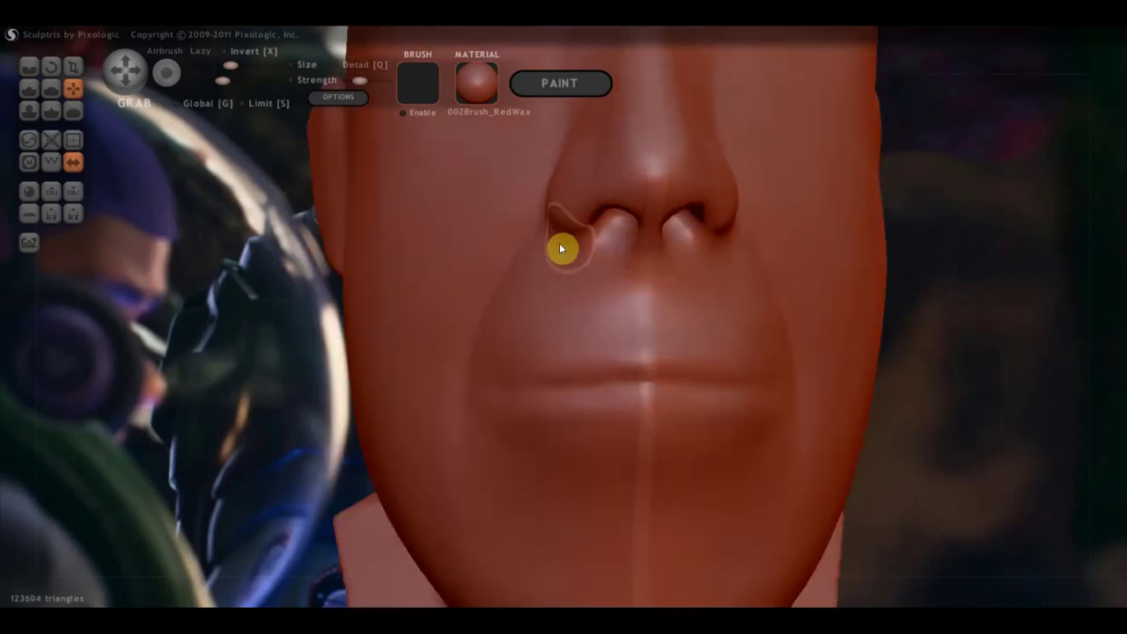
{"action": "left_click_drag", "start_coordinate": [637, 249], "coordinate": [643, 245]}
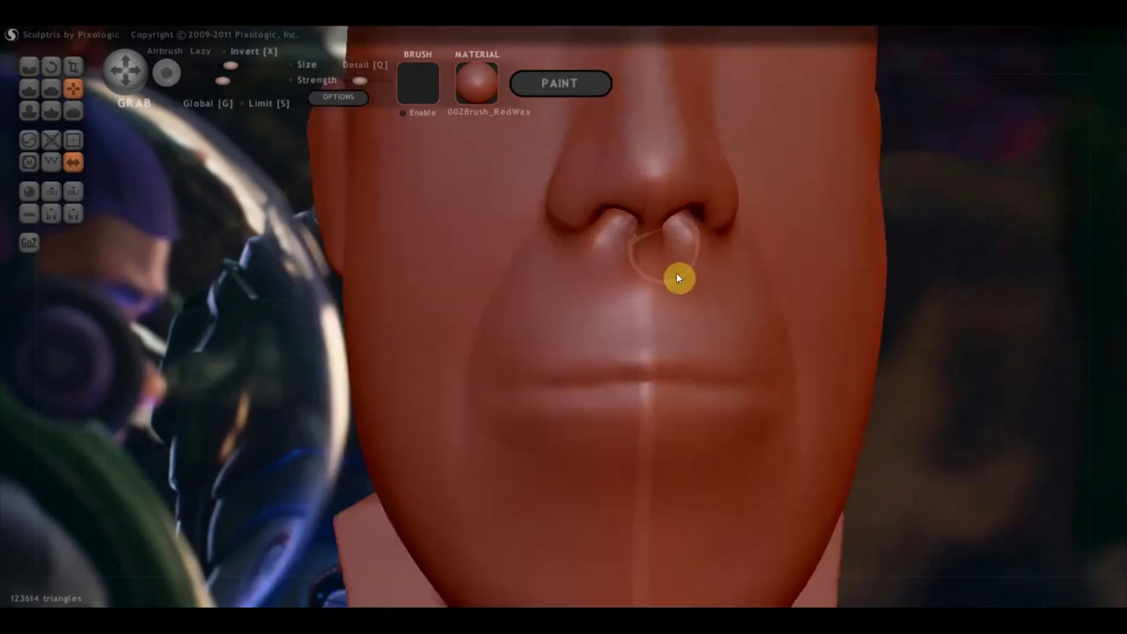
From the side, pull the nostril toward the nose tip and lower the tip.
{"action": "right_click_drag", "start_coordinate": [658, 234], "coordinate": [443, 244]}
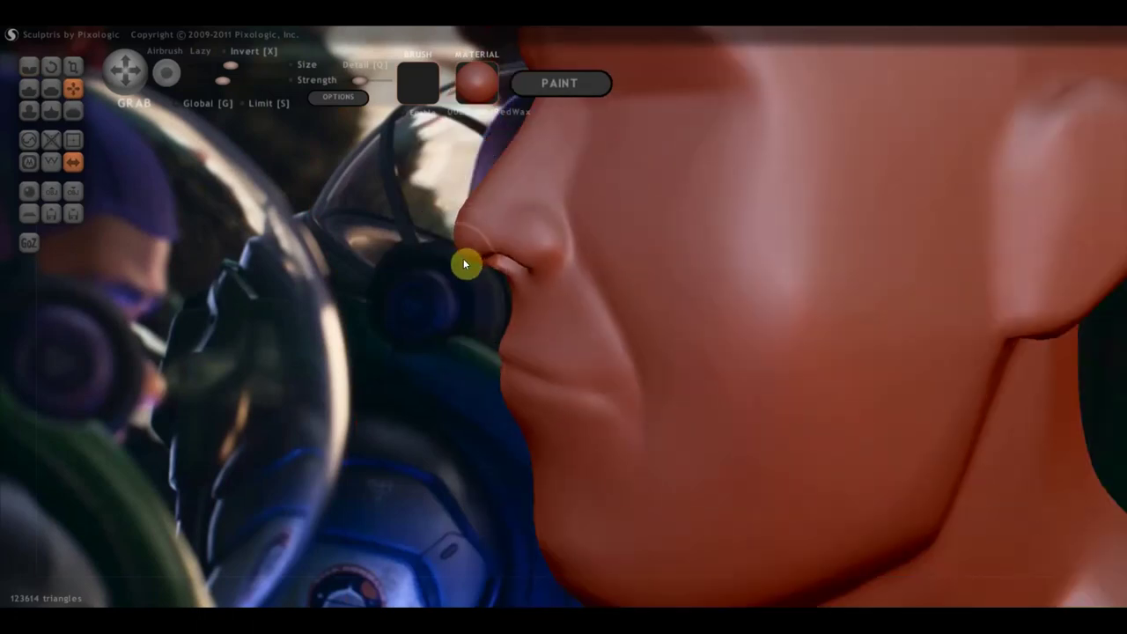
{"action": "scroll", "coordinate": [465, 258], "scroll_direction": "down", "scroll_amount": 3}
{"action": "mouse_move", "coordinate": [487, 257]}
{"action": "right_mouse_down", "text": "alt"}
{"action": "mouse_move", "coordinate": [44, 268]}
{"action": "mouse_move", "coordinate": [365, 259]}
{"action": "mouse_move", "coordinate": [97, 281]}
{"action": "mouse_move", "coordinate": [239, 281]}
{"action": "right_mouse_up", "text": "alt"}
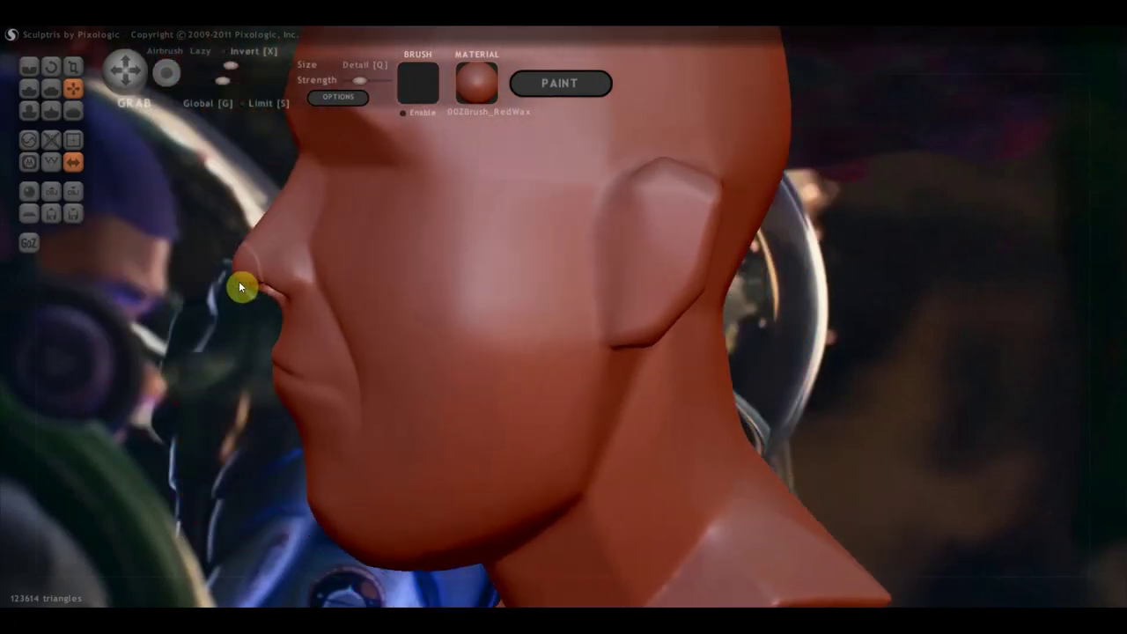
{"action": "scroll", "coordinate": [231, 278], "scroll_direction": "up", "scroll_amount": 2}
{"action": "left_click_drag", "start_coordinate": [230, 278], "coordinate": [106, 267]}
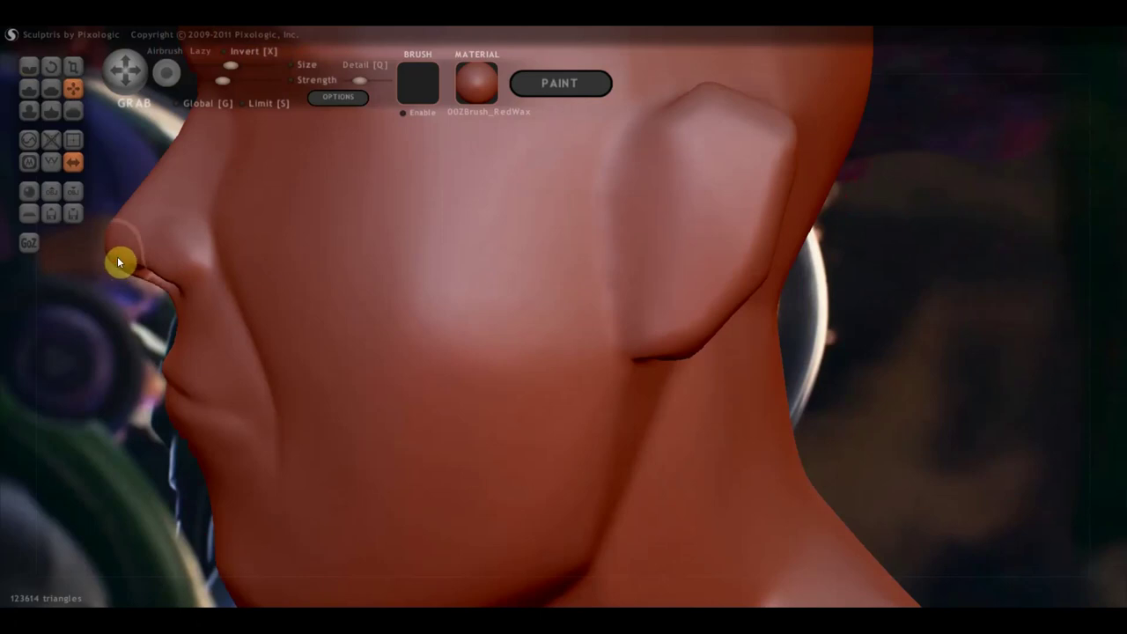
{"action": "left_click_drag", "start_coordinate": [118, 221], "coordinate": [162, 253]}
{"action": "scroll", "coordinate": [193, 276], "scroll_direction": "down", "scroll_amount": 3}
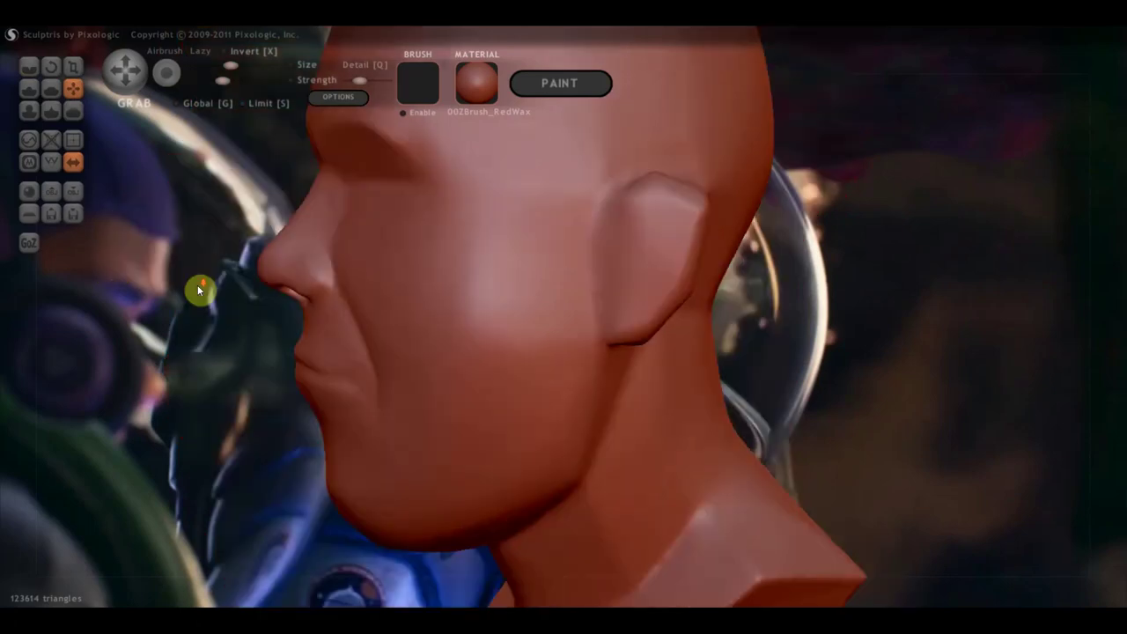
{"action": "left_click_drag", "start_coordinate": [199, 291], "coordinate": [377, 303]}
{"action": "left_click", "coordinate": [29, 66]}
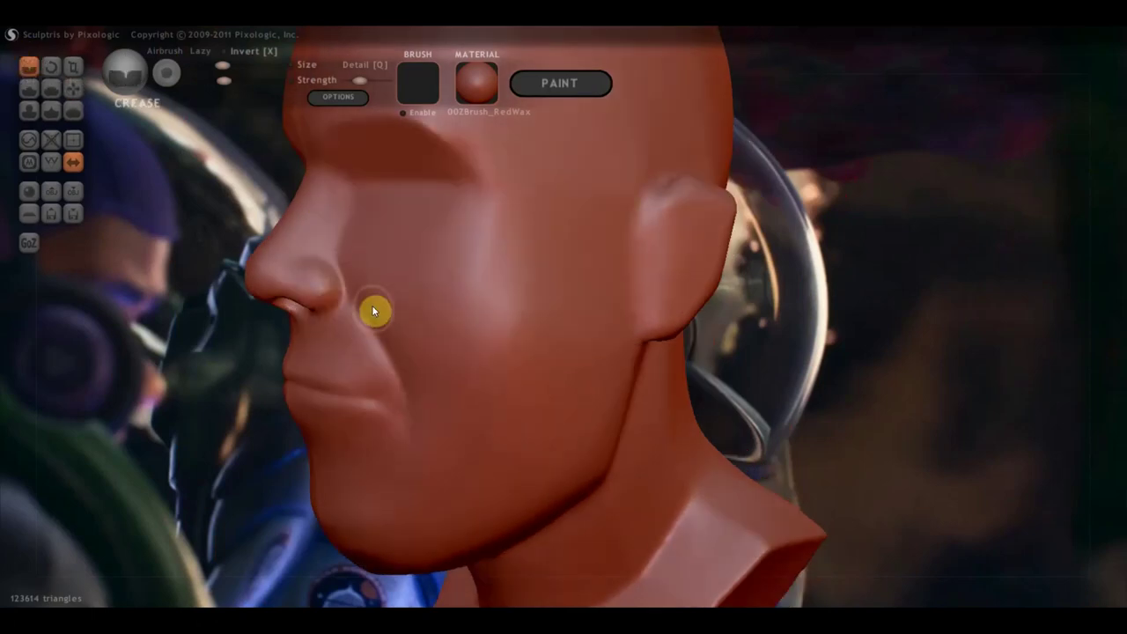
Orbit through side, three-quarter and front views, then reselect the Grab brush.
{"action": "right_click_drag", "start_coordinate": [371, 305], "coordinate": [369, 273]}
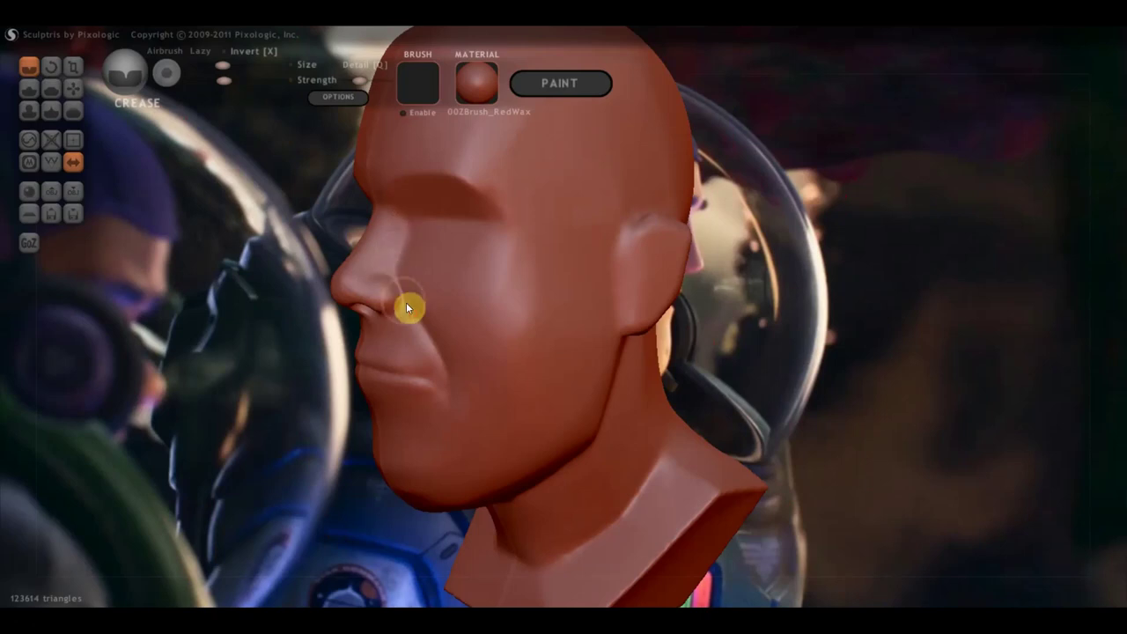
{"action": "mouse_move", "coordinate": [449, 308]}
{"action": "right_mouse_down"}
{"action": "mouse_move", "coordinate": [500, 308]}
{"action": "mouse_move", "coordinate": [475, 263]}
{"action": "mouse_move", "coordinate": [622, 261]}
{"action": "mouse_move", "coordinate": [488, 261]}
{"action": "right_mouse_up"}
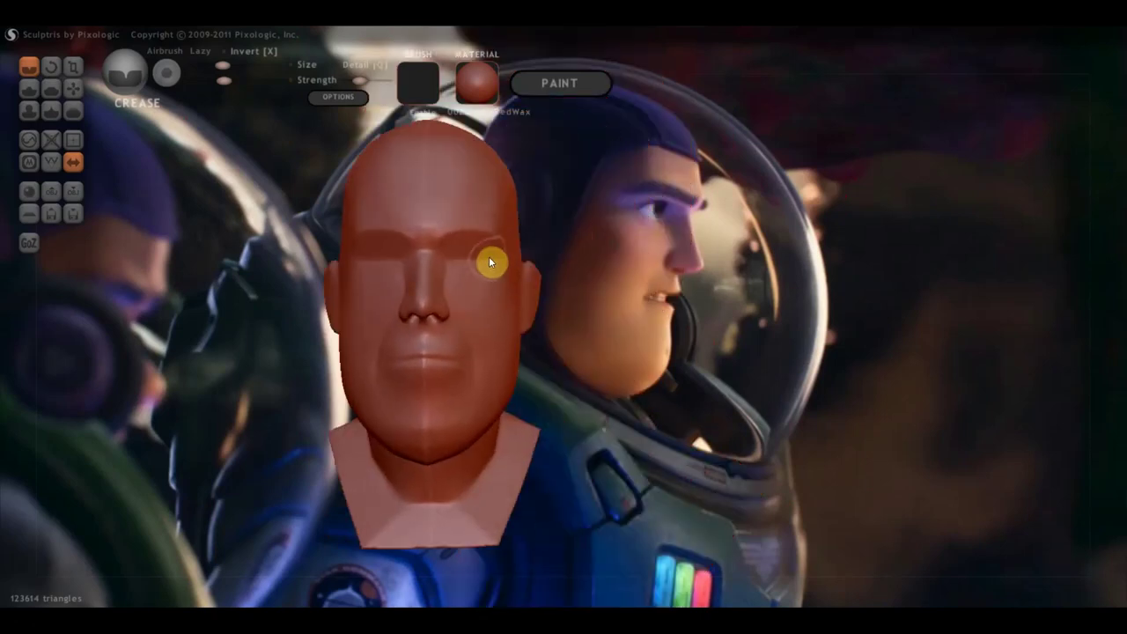
{"action": "scroll", "coordinate": [452, 300], "scroll_direction": "up", "scroll_amount": 1}
{"action": "mouse_move", "coordinate": [449, 275]}
{"action": "right_mouse_down"}
{"action": "mouse_move", "coordinate": [401, 288]}
{"action": "mouse_move", "coordinate": [379, 242]}
{"action": "right_mouse_up"}
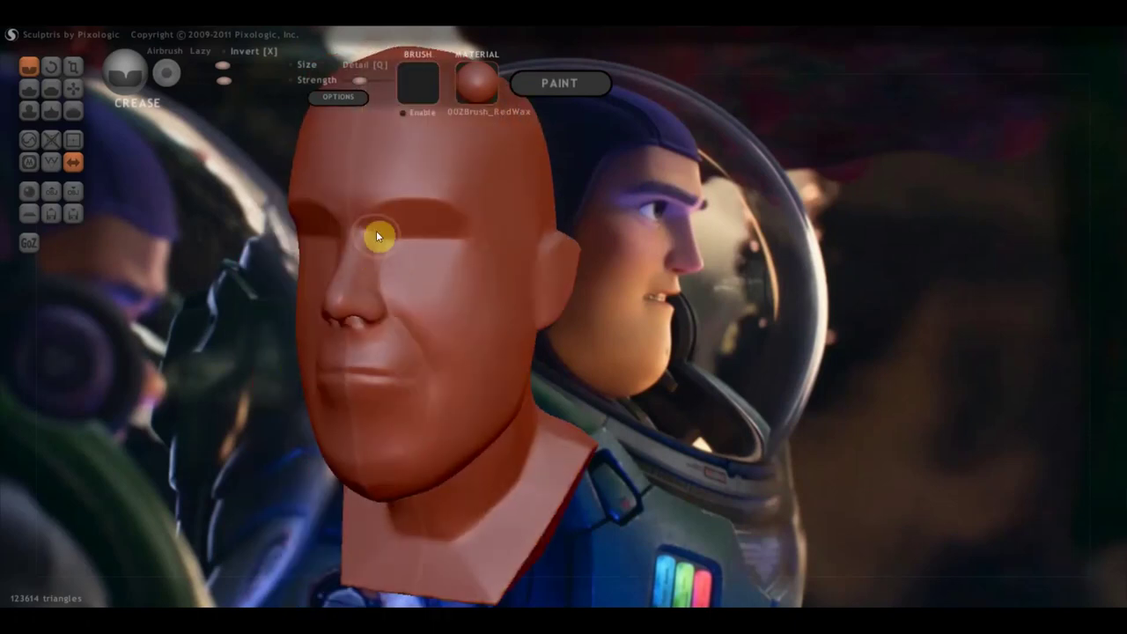
{"action": "mouse_move", "coordinate": [377, 279]}
{"action": "right_mouse_down"}
{"action": "mouse_move", "coordinate": [370, 292]}
{"action": "mouse_move", "coordinate": [451, 280]}
{"action": "right_mouse_up"}
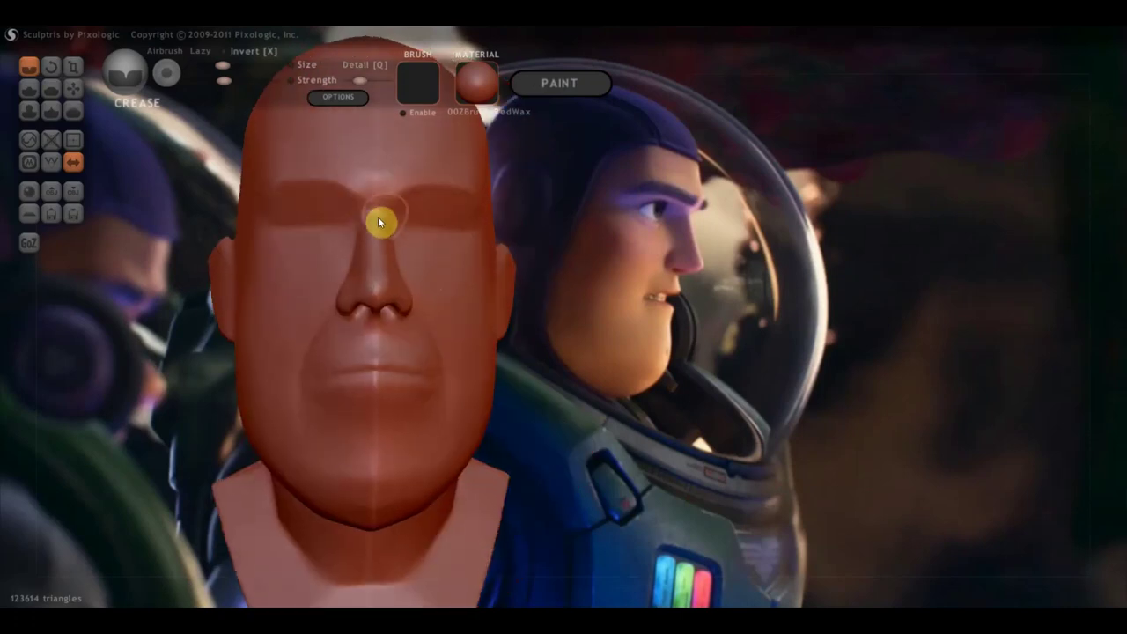
{"action": "scroll", "coordinate": [411, 236], "scroll_direction": "up", "scroll_amount": 2}
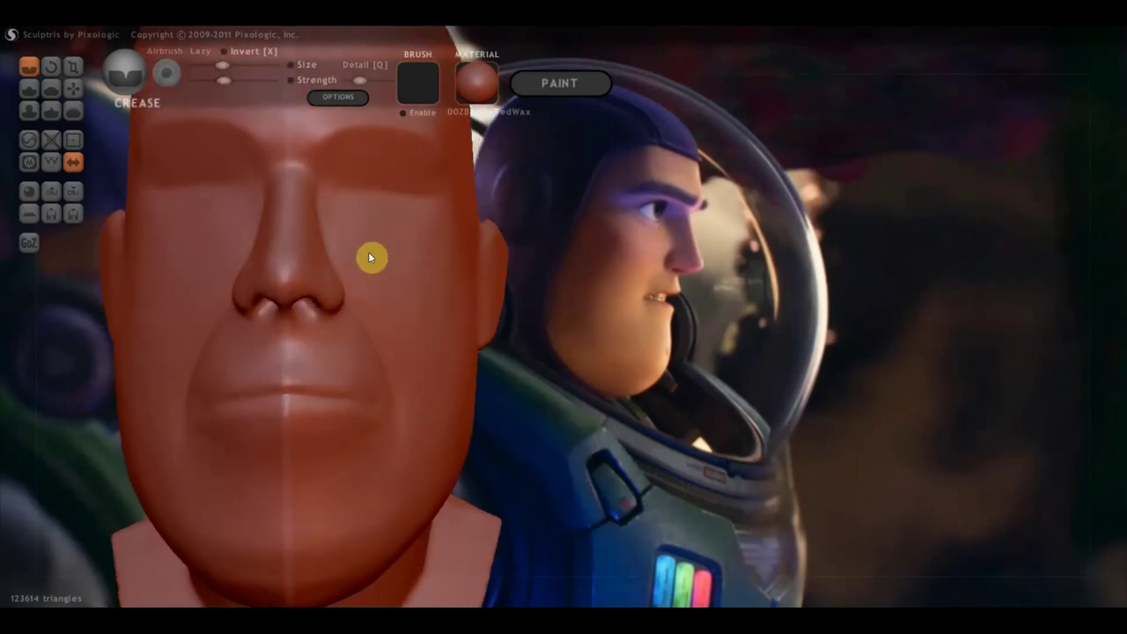
{"action": "left_click", "coordinate": [73, 88]}
{"action": "scroll", "coordinate": [365, 313], "scroll_direction": "down", "scroll_amount": 2}
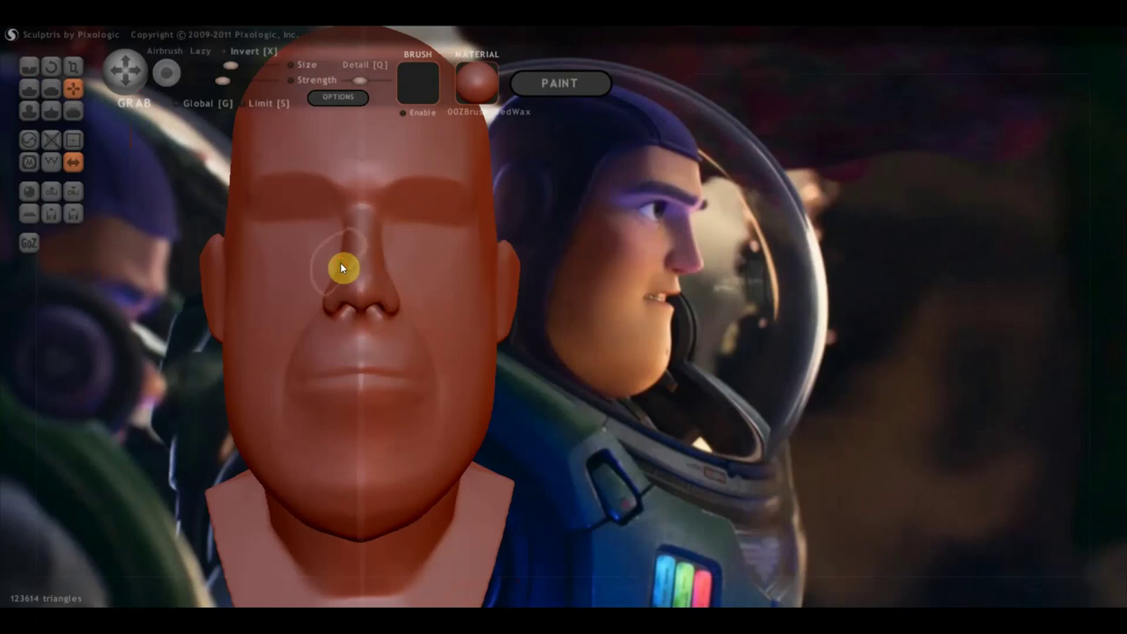
Pull the cheek beside the mouth slightly, then check under the chin.
{"action": "left_click", "coordinate": [76, 90]}
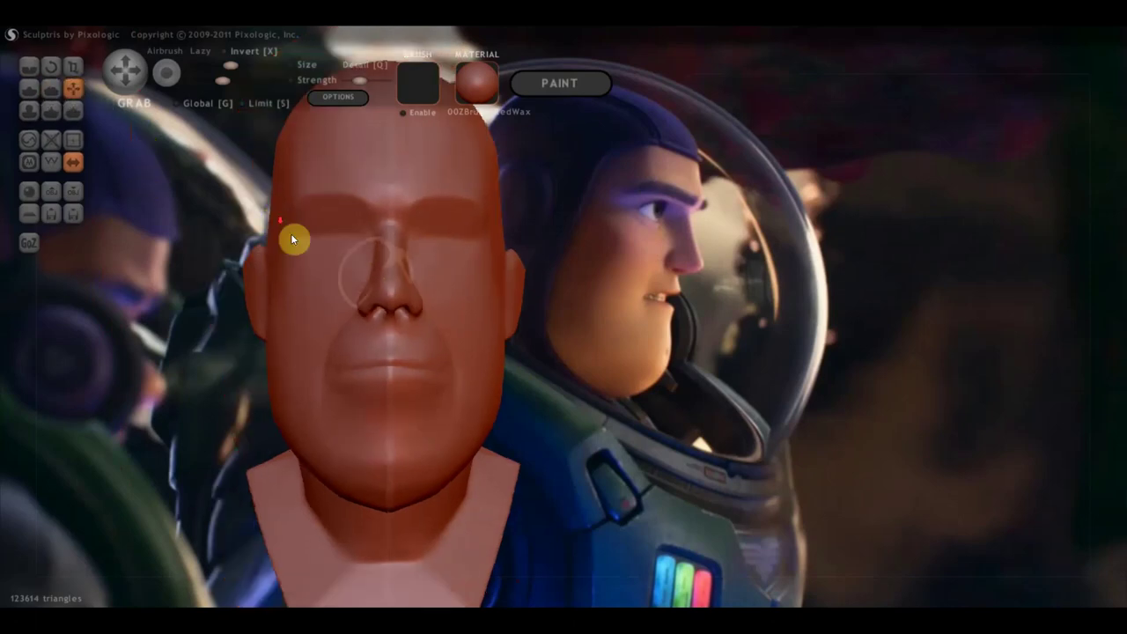
{"action": "mouse_move", "coordinate": [342, 318]}
{"action": "left_mouse_down"}
{"action": "mouse_move", "coordinate": [330, 348]}
{"action": "mouse_move", "coordinate": [340, 347]}
{"action": "left_mouse_up"}
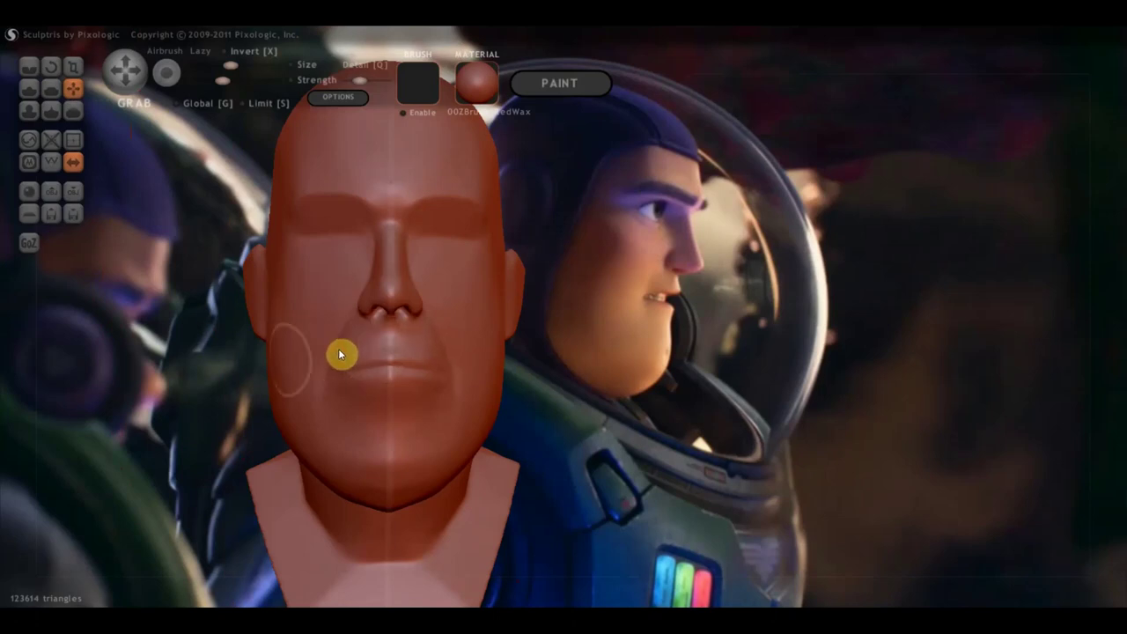
{"action": "mouse_move", "coordinate": [453, 397]}
{"action": "right_mouse_down"}
{"action": "mouse_move", "coordinate": [420, 313]}
{"action": "mouse_move", "coordinate": [377, 285]}
{"action": "mouse_move", "coordinate": [390, 490]}
{"action": "right_mouse_up"}
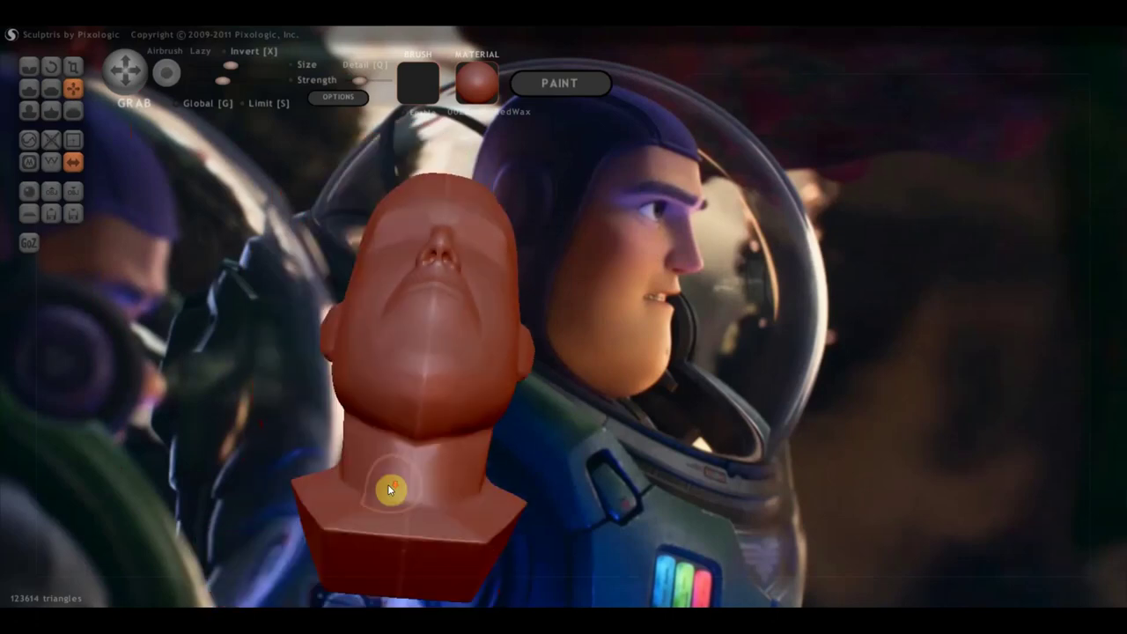
{"action": "mouse_move", "coordinate": [458, 427]}
{"action": "right_mouse_down"}
{"action": "mouse_move", "coordinate": [482, 511]}
{"action": "mouse_move", "coordinate": [484, 478]}
{"action": "right_mouse_up"}
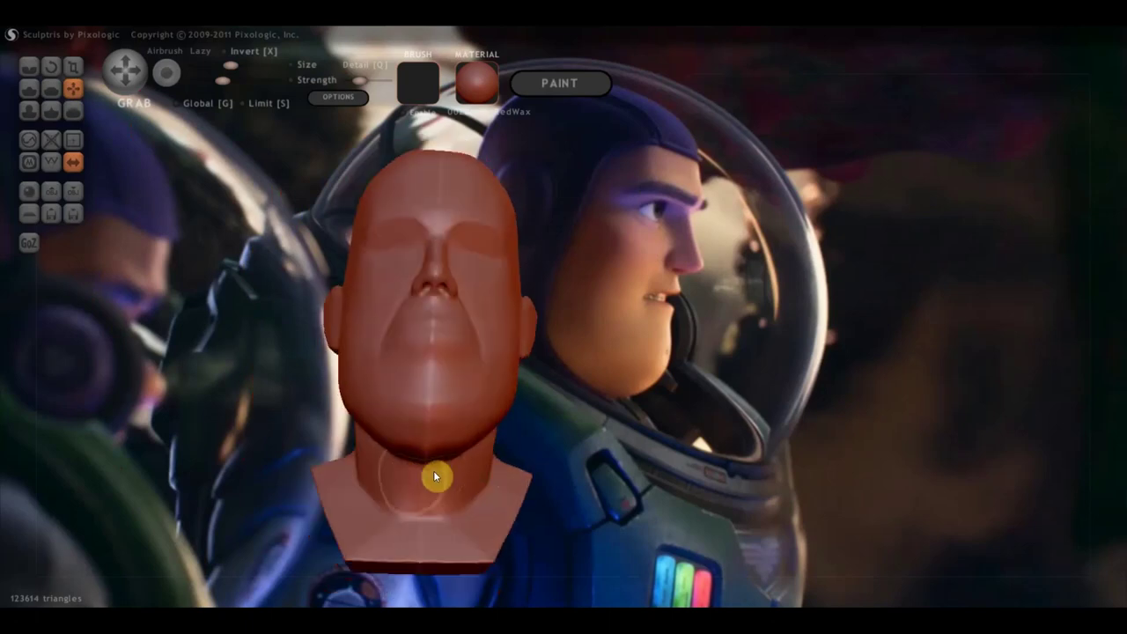
{"action": "scroll", "coordinate": [431, 471], "scroll_direction": "down", "scroll_amount": 2}
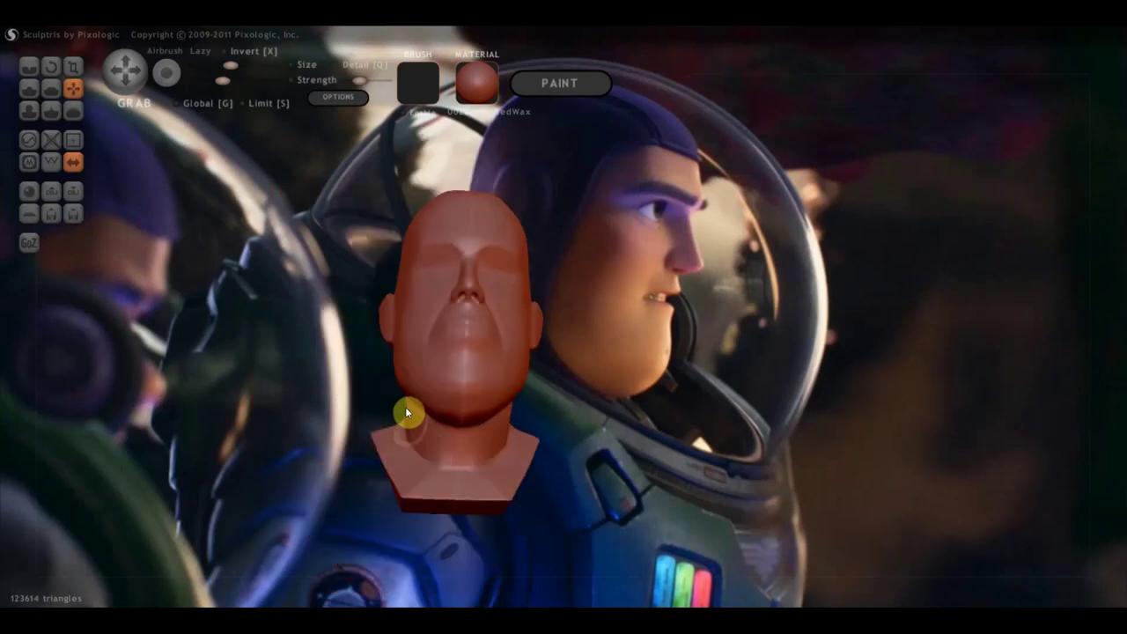
Orbit the bust through right profile, back and three-quarter views.
{"action": "right_click_drag", "start_coordinate": [416, 406], "coordinate": [620, 454]}
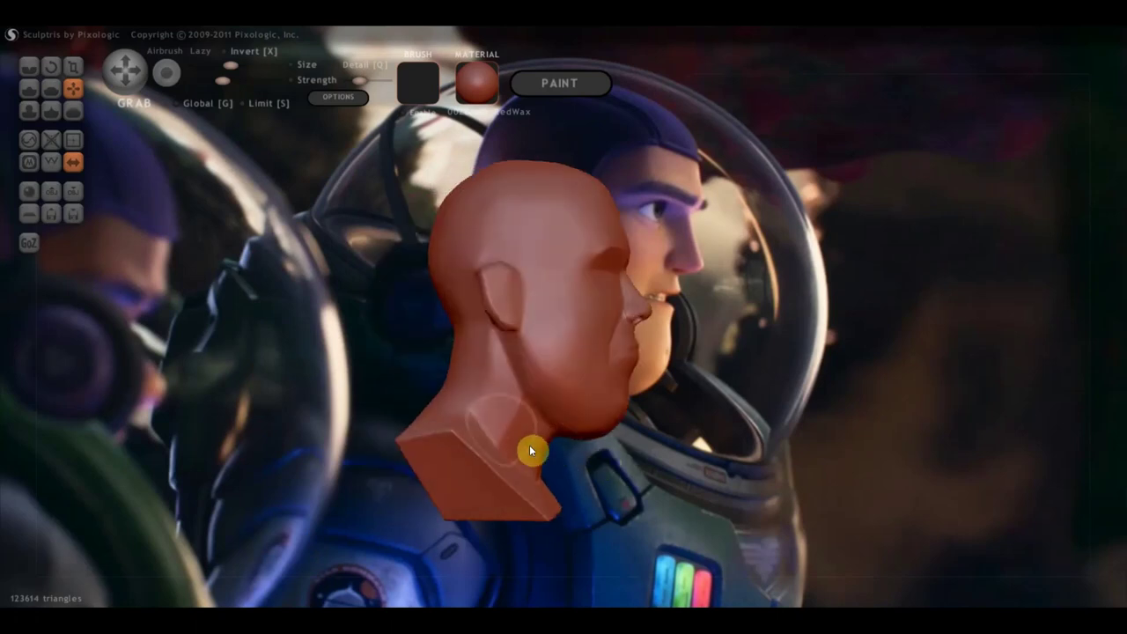
{"action": "scroll", "coordinate": [465, 377], "scroll_direction": "down", "scroll_amount": 1}
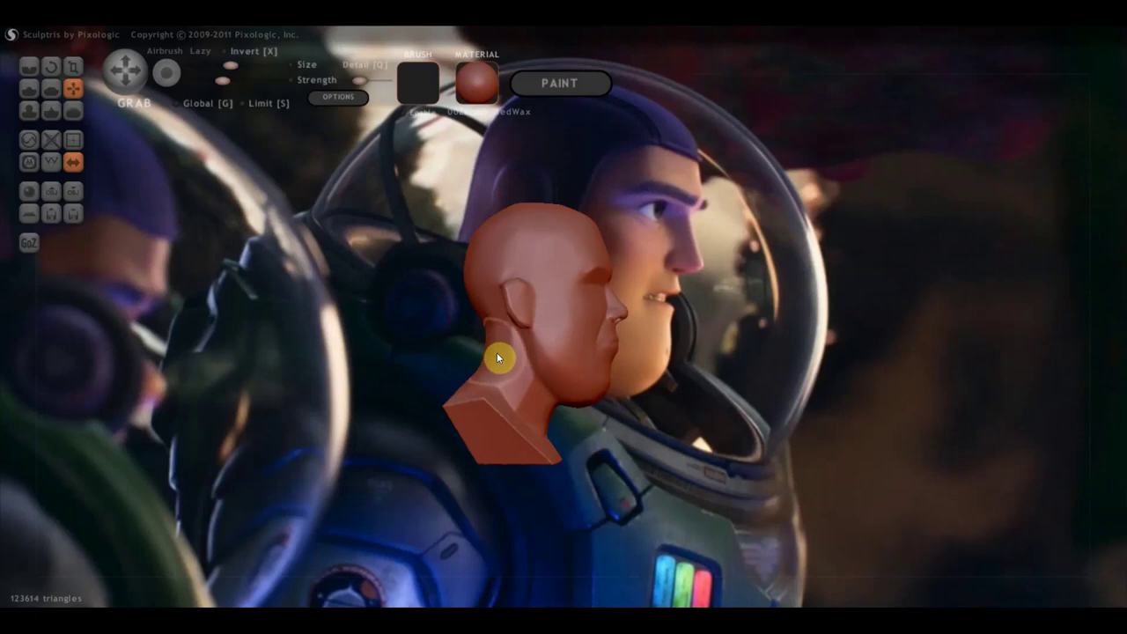
{"action": "scroll", "coordinate": [483, 392], "scroll_direction": "down", "scroll_amount": 2}
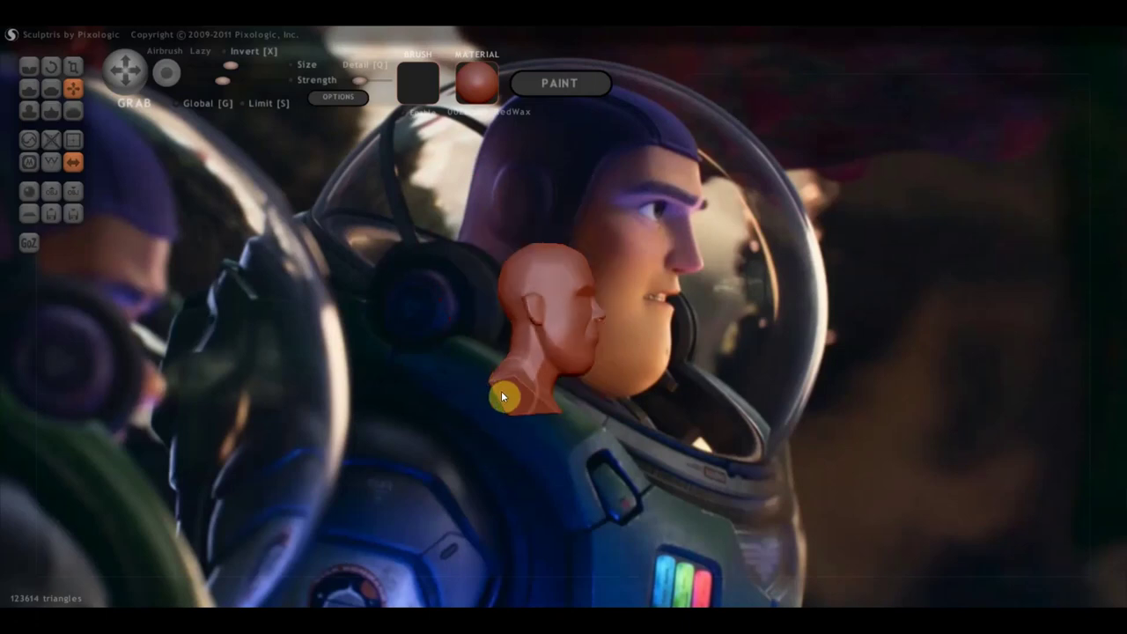
{"action": "mouse_move", "coordinate": [499, 386]}
{"action": "right_mouse_down"}
{"action": "mouse_move", "coordinate": [661, 409]}
{"action": "mouse_move", "coordinate": [546, 402]}
{"action": "right_mouse_up"}
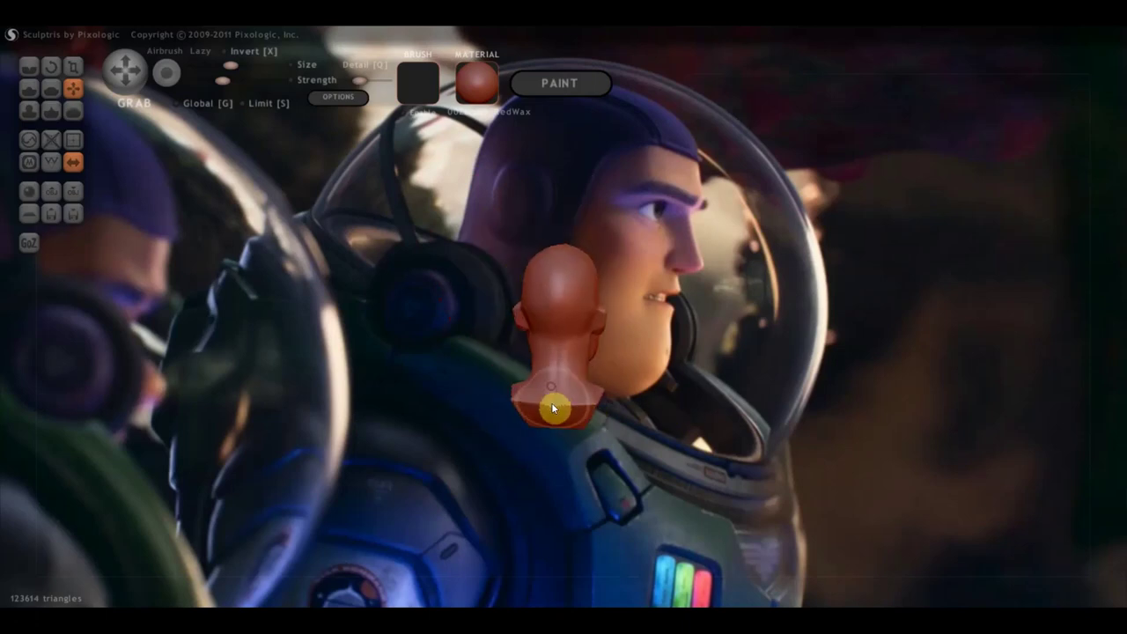
{"action": "scroll", "coordinate": [552, 396], "scroll_direction": "up", "scroll_amount": 2}
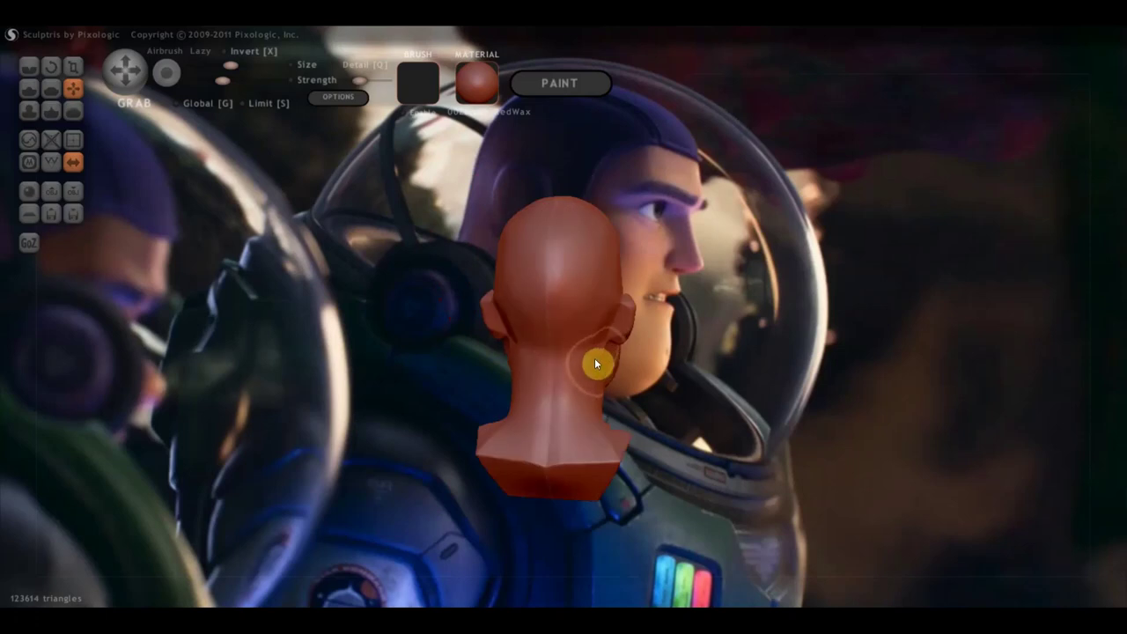
{"action": "right_click_drag", "start_coordinate": [593, 358], "coordinate": [374, 332]}
{"action": "scroll", "coordinate": [405, 332], "scroll_direction": "up", "scroll_amount": 2}
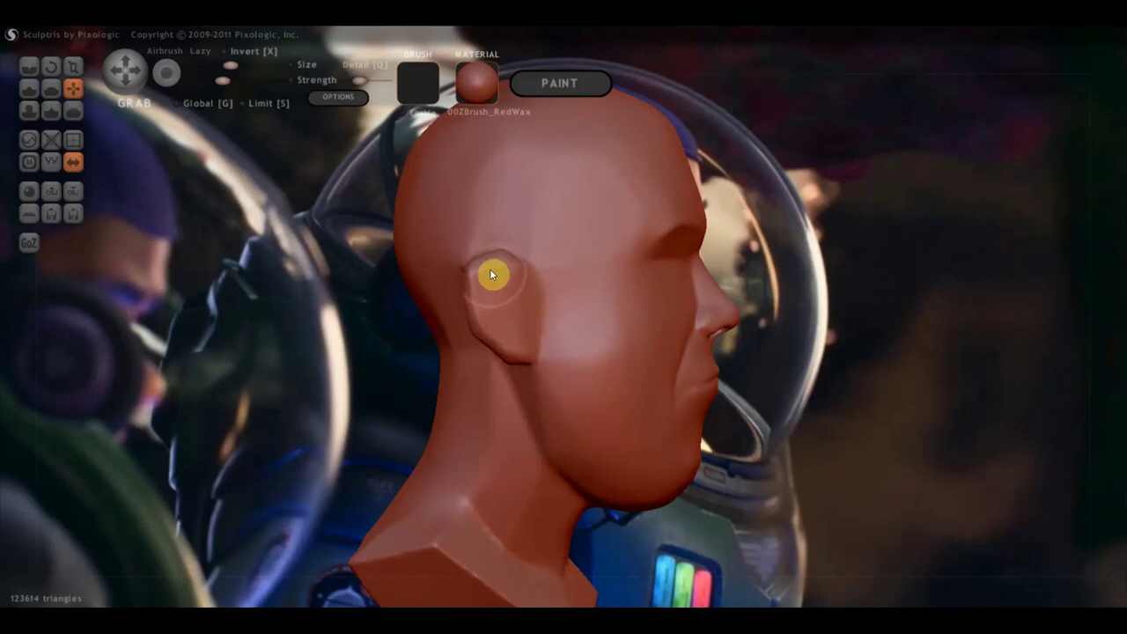
Carve a crease groove down the inner ear.
{"action": "left_click", "coordinate": [29, 67]}
{"action": "scroll", "coordinate": [396, 292], "scroll_direction": "up", "scroll_amount": 2}
{"action": "left_click_drag", "start_coordinate": [446, 276], "coordinate": [464, 322]}
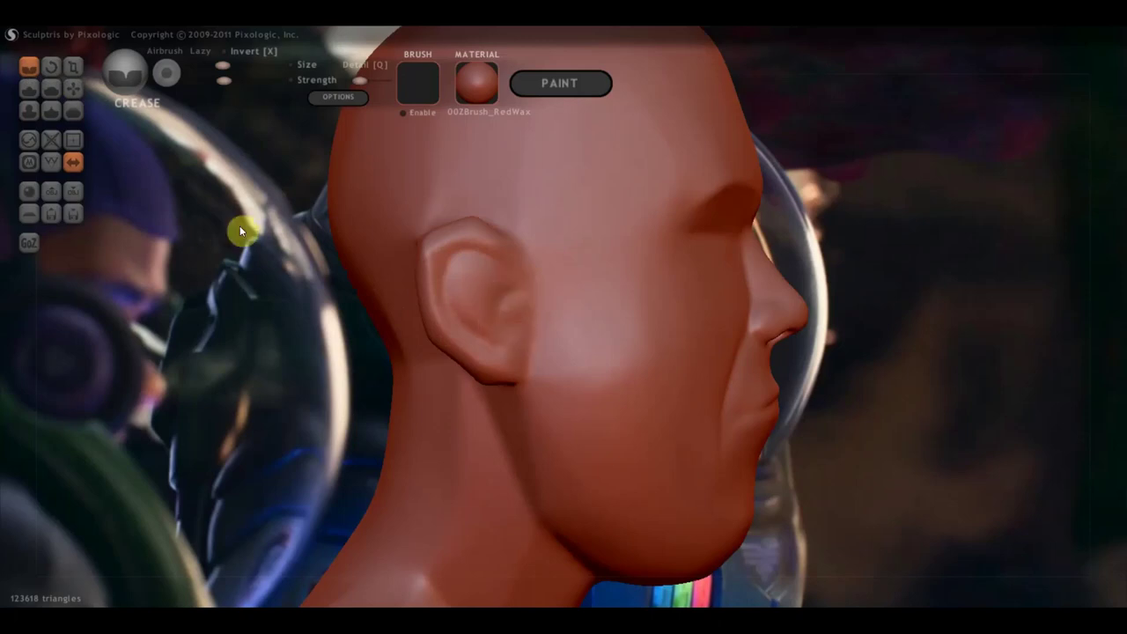
Build up the inner ear with Draw, adjusting strength to deepen the concha hollows.
{"action": "left_click", "coordinate": [29, 88]}
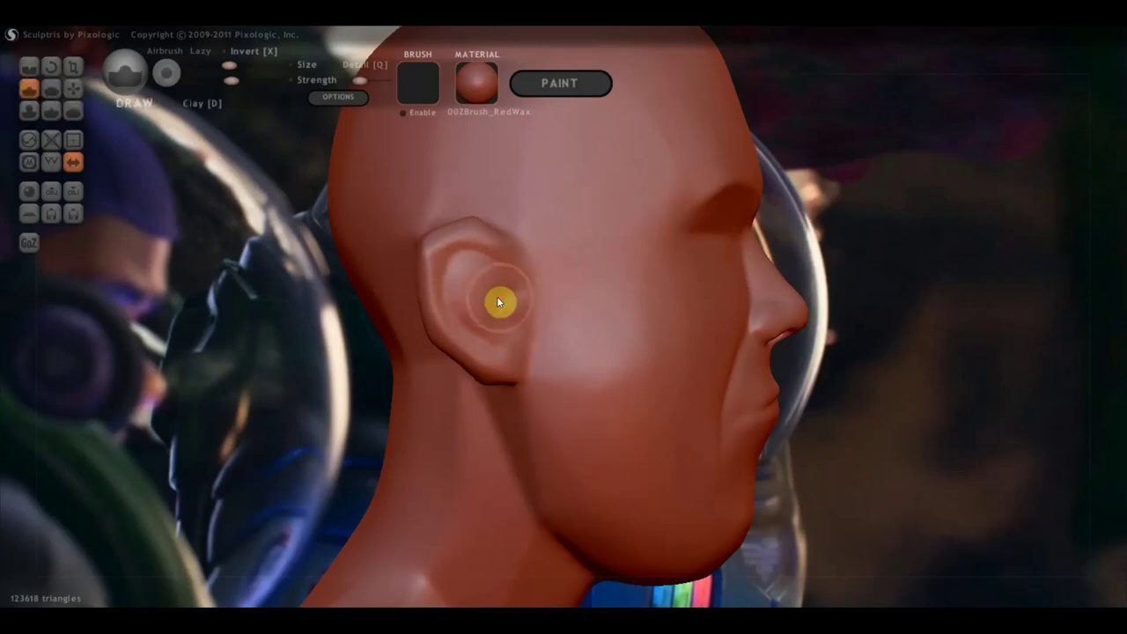
{"action": "scroll", "coordinate": [493, 296], "scroll_direction": "up", "scroll_amount": 3}
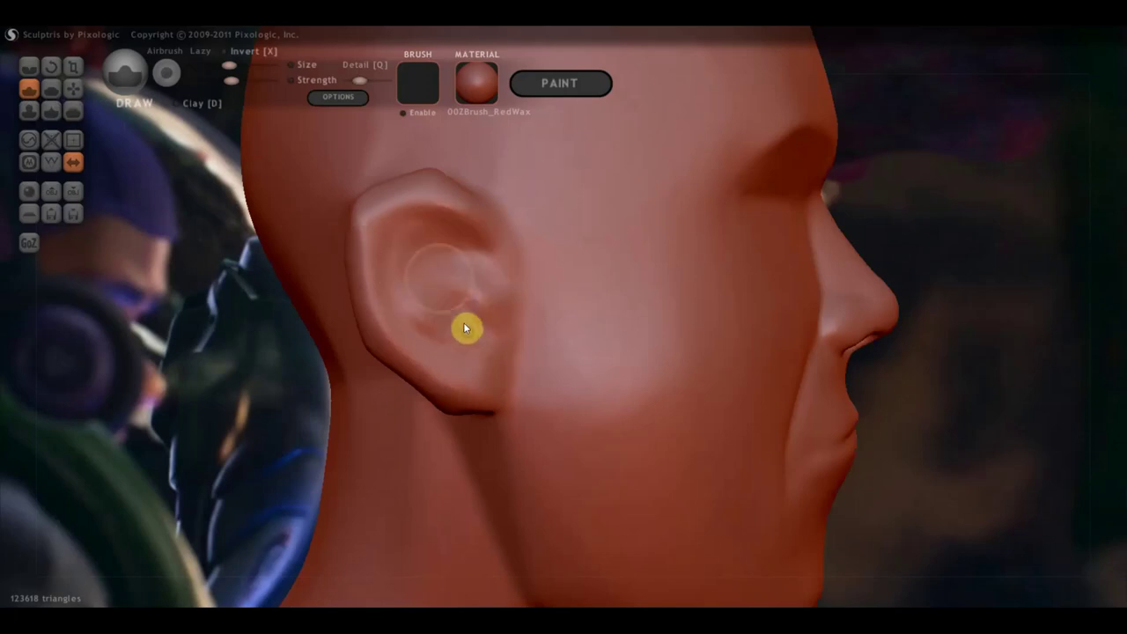
{"action": "left_click_drag", "start_coordinate": [463, 322], "coordinate": [433, 317]}
{"action": "left_click_drag", "start_coordinate": [456, 264], "coordinate": [437, 239]}
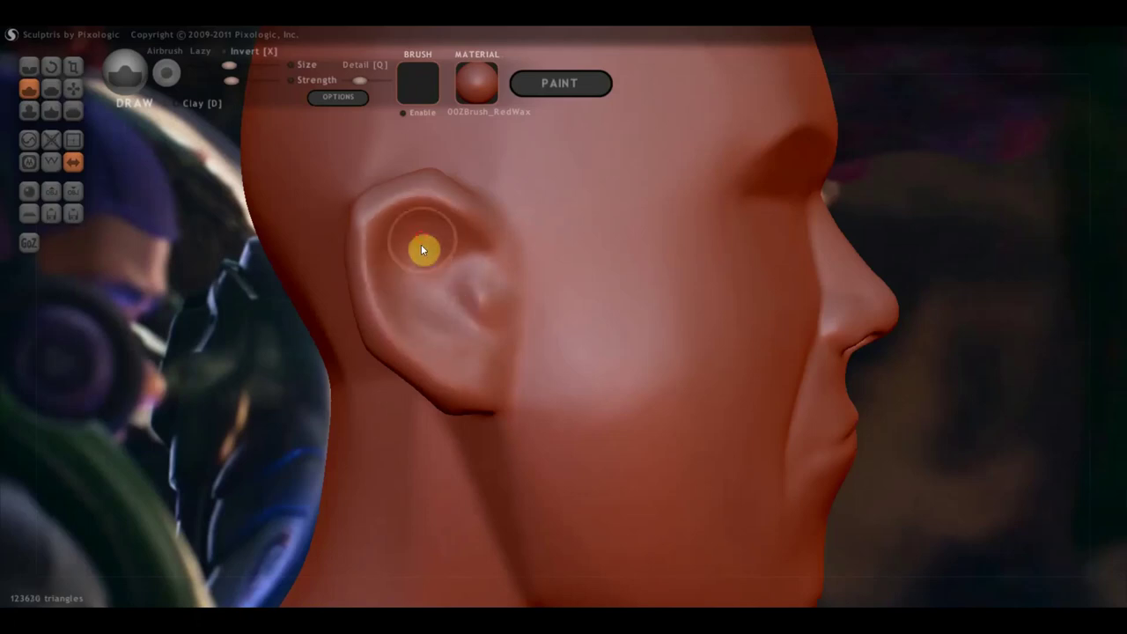
{"action": "mouse_move", "coordinate": [421, 249]}
{"action": "left_mouse_down"}
{"action": "mouse_move", "coordinate": [489, 361]}
{"action": "mouse_move", "coordinate": [467, 411]}
{"action": "left_mouse_up"}
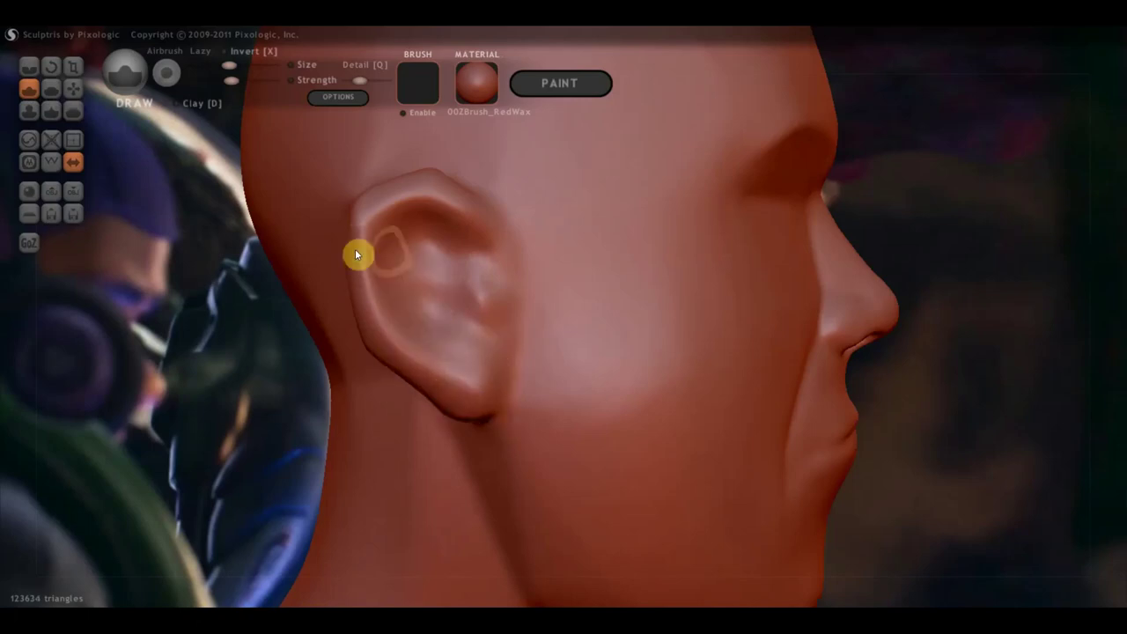
{"action": "mouse_move", "coordinate": [225, 78]}
{"action": "left_mouse_down"}
{"action": "mouse_move", "coordinate": [201, 88]}
{"action": "mouse_move", "coordinate": [233, 80]}
{"action": "left_mouse_up"}
{"action": "mouse_move", "coordinate": [419, 301]}
{"action": "left_mouse_down"}
{"action": "mouse_move", "coordinate": [428, 316]}
{"action": "mouse_move", "coordinate": [433, 257]}
{"action": "left_mouse_up"}
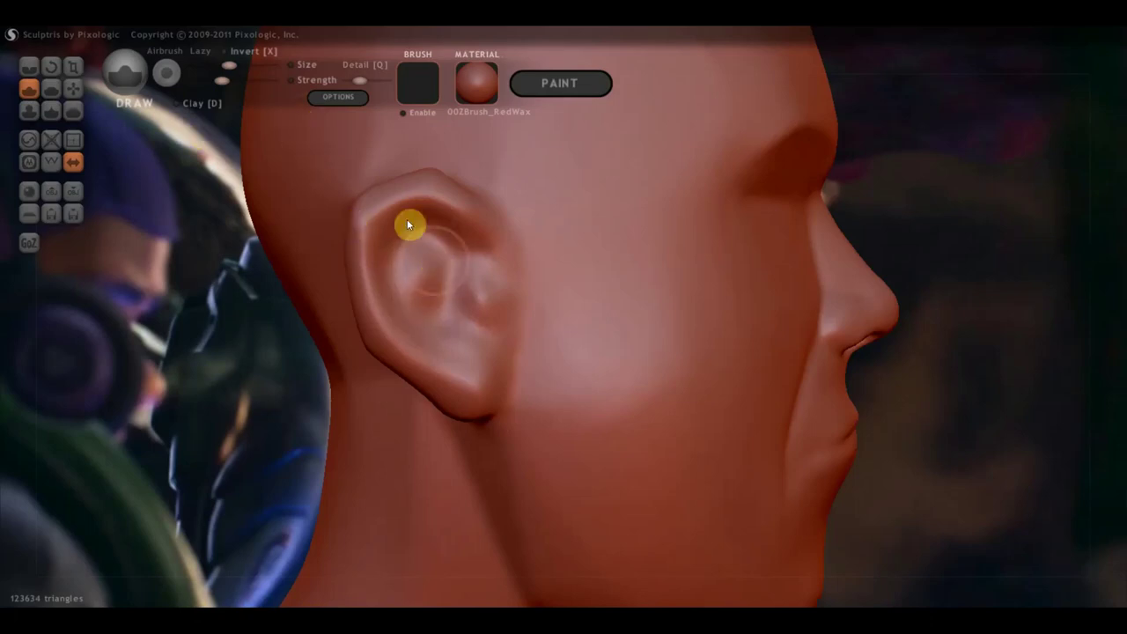
Crease fold lines in the concha, inside the ear and below it.
{"action": "left_click", "coordinate": [28, 67]}
{"action": "mouse_move", "coordinate": [449, 249]}
{"action": "left_mouse_down"}
{"action": "mouse_move", "coordinate": [433, 285]}
{"action": "mouse_move", "coordinate": [443, 282]}
{"action": "left_mouse_up"}
{"action": "mouse_move", "coordinate": [438, 318]}
{"action": "left_mouse_down"}
{"action": "mouse_move", "coordinate": [460, 344]}
{"action": "mouse_move", "coordinate": [505, 363]}
{"action": "left_mouse_up"}
{"action": "mouse_move", "coordinate": [439, 343]}
{"action": "left_mouse_down"}
{"action": "mouse_move", "coordinate": [483, 355]}
{"action": "mouse_move", "coordinate": [433, 247]}
{"action": "mouse_move", "coordinate": [419, 266]}
{"action": "mouse_move", "coordinate": [426, 239]}
{"action": "mouse_move", "coordinate": [397, 252]}
{"action": "mouse_move", "coordinate": [411, 322]}
{"action": "mouse_move", "coordinate": [431, 344]}
{"action": "mouse_move", "coordinate": [395, 234]}
{"action": "mouse_move", "coordinate": [437, 227]}
{"action": "mouse_move", "coordinate": [478, 261]}
{"action": "left_mouse_up"}
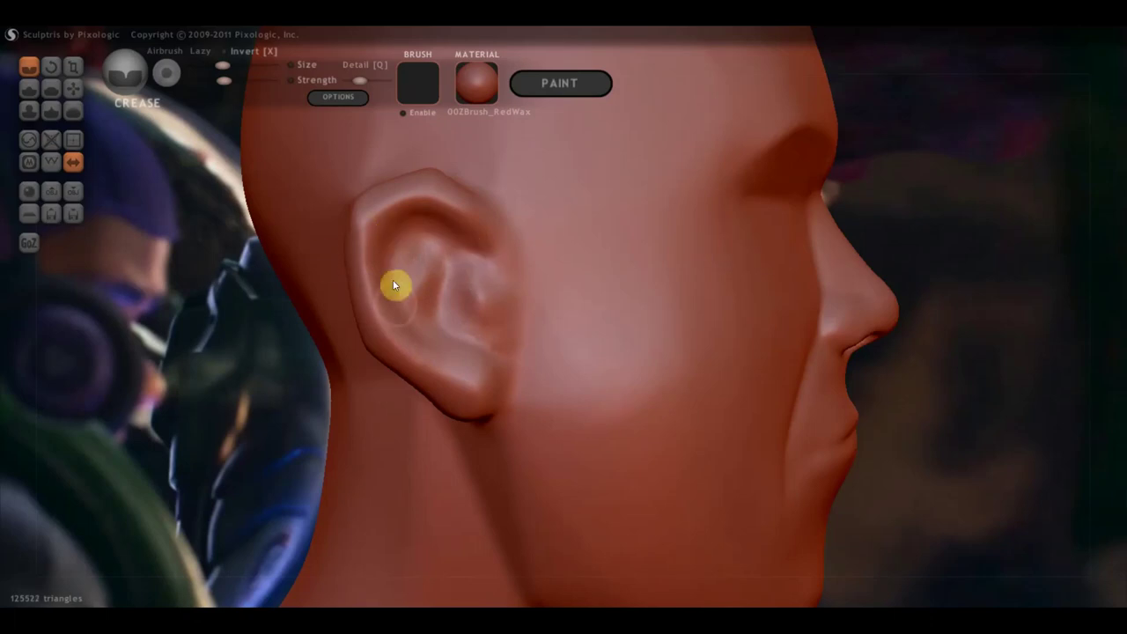
Shrink the Draw brush and sculpt detail and a dent into the inner ear hollow.
{"action": "scroll", "coordinate": [294, 261], "scroll_direction": "up", "scroll_amount": 2}
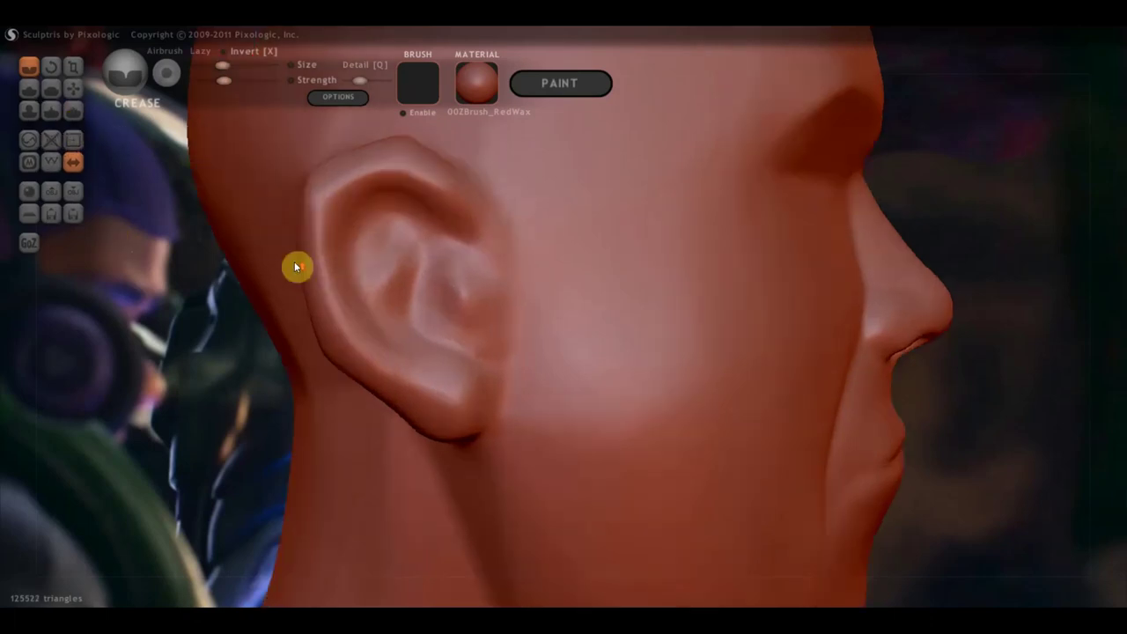
{"action": "scroll", "coordinate": [316, 255], "scroll_direction": "up", "scroll_amount": 2}
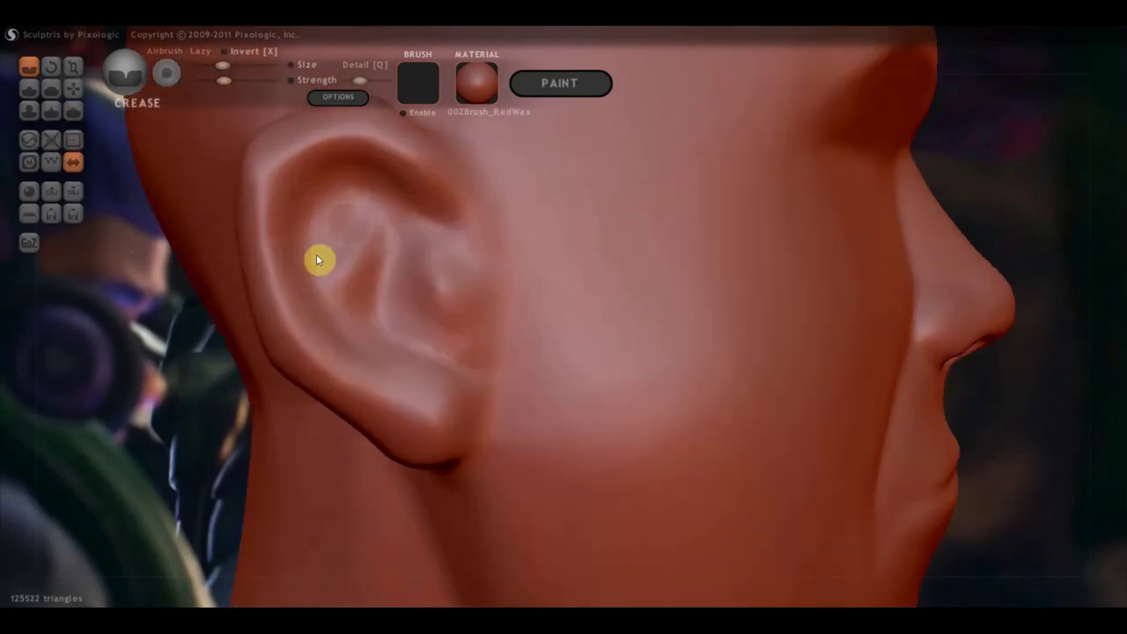
{"action": "left_click", "coordinate": [30, 89]}
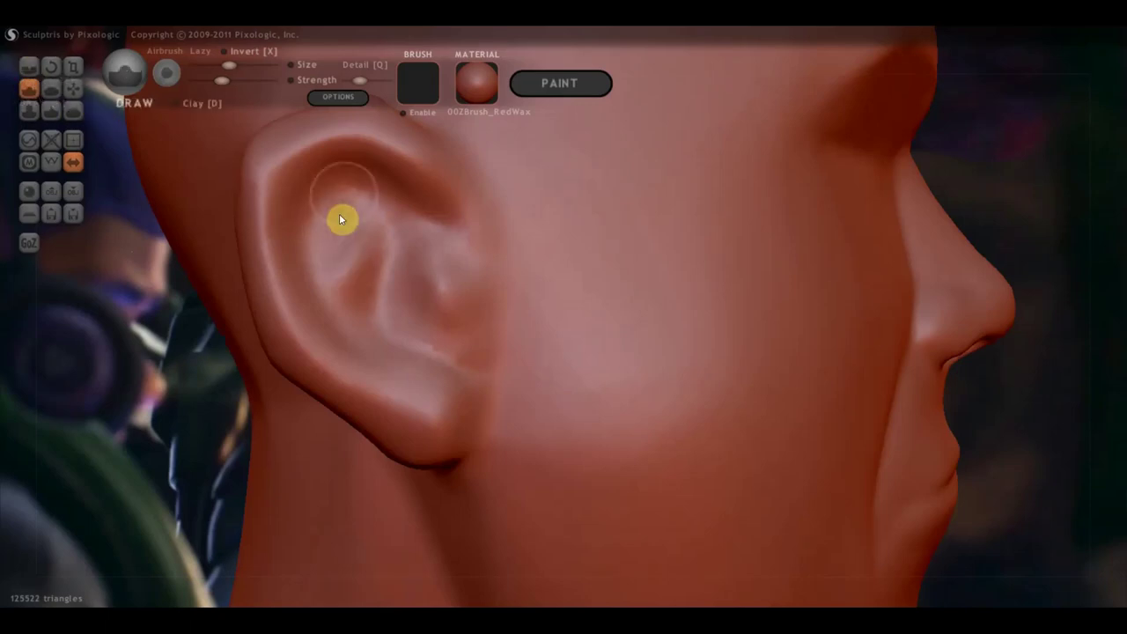
{"action": "left_click_drag", "start_coordinate": [229, 65], "coordinate": [219, 65]}
{"action": "mouse_move", "coordinate": [358, 198]}
{"action": "left_mouse_down"}
{"action": "mouse_move", "coordinate": [330, 224]}
{"action": "mouse_move", "coordinate": [322, 254]}
{"action": "mouse_move", "coordinate": [337, 305]}
{"action": "mouse_move", "coordinate": [426, 346]}
{"action": "mouse_move", "coordinate": [385, 231]}
{"action": "mouse_move", "coordinate": [378, 251]}
{"action": "left_mouse_up"}
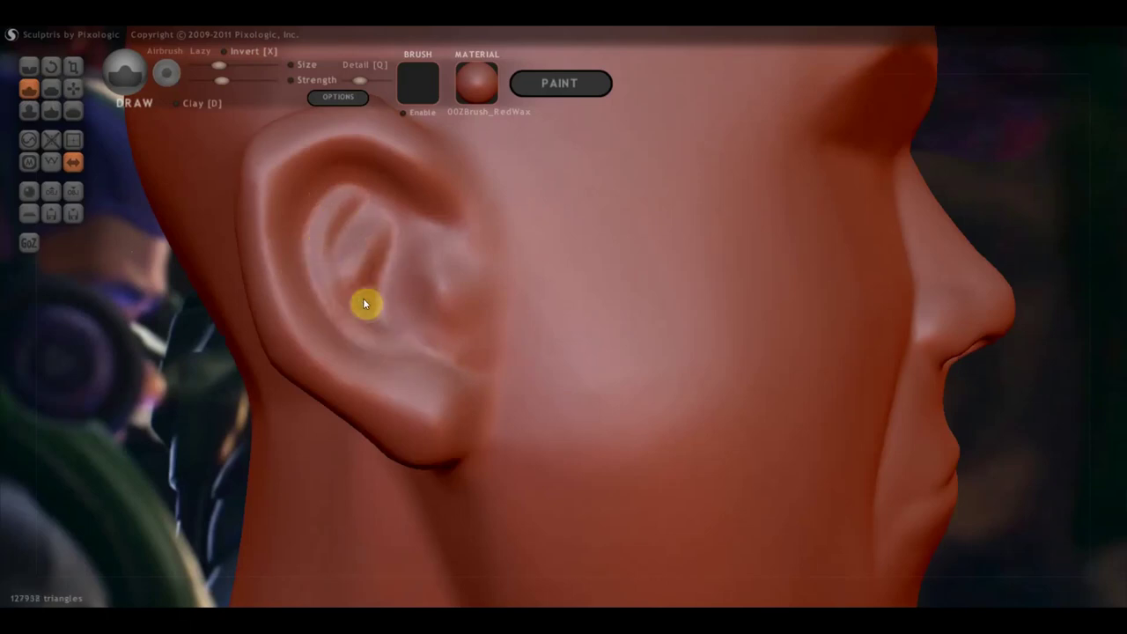
{"action": "mouse_move", "coordinate": [392, 320]}
{"action": "left_mouse_down"}
{"action": "mouse_move", "coordinate": [377, 209]}
{"action": "mouse_move", "coordinate": [327, 294]}
{"action": "mouse_move", "coordinate": [403, 332]}
{"action": "mouse_move", "coordinate": [371, 319]}
{"action": "left_mouse_up"}
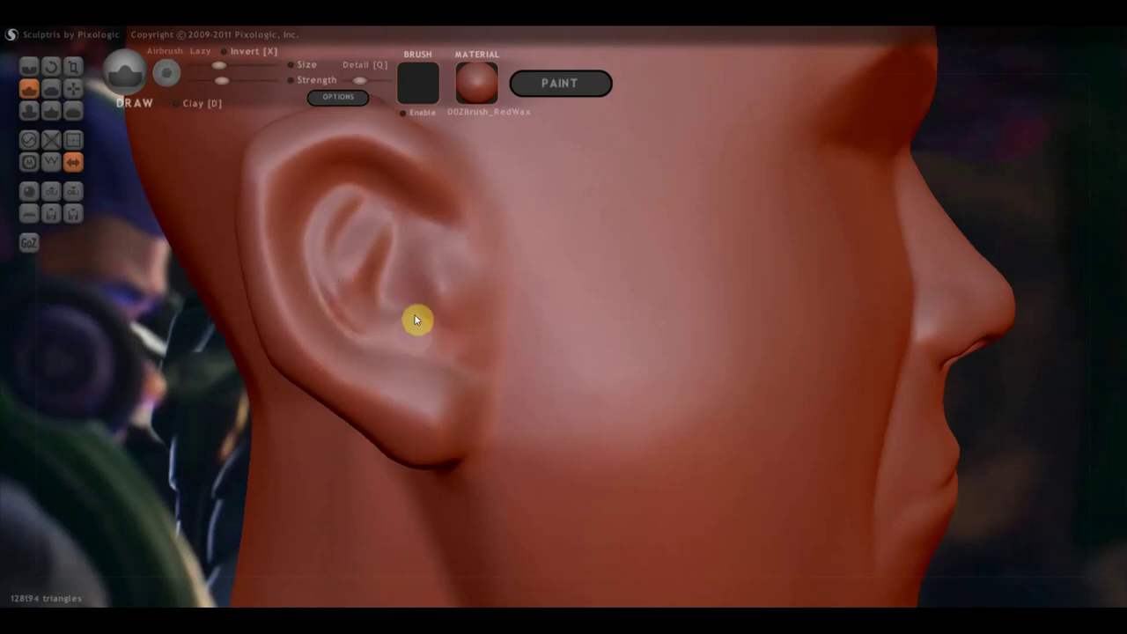
{"action": "mouse_move", "coordinate": [411, 276]}
{"action": "left_mouse_down"}
{"action": "mouse_move", "coordinate": [405, 317]}
{"action": "mouse_move", "coordinate": [417, 317]}
{"action": "mouse_move", "coordinate": [396, 309]}
{"action": "mouse_move", "coordinate": [443, 240]}
{"action": "mouse_move", "coordinate": [458, 259]}
{"action": "mouse_move", "coordinate": [457, 329]}
{"action": "left_mouse_up"}
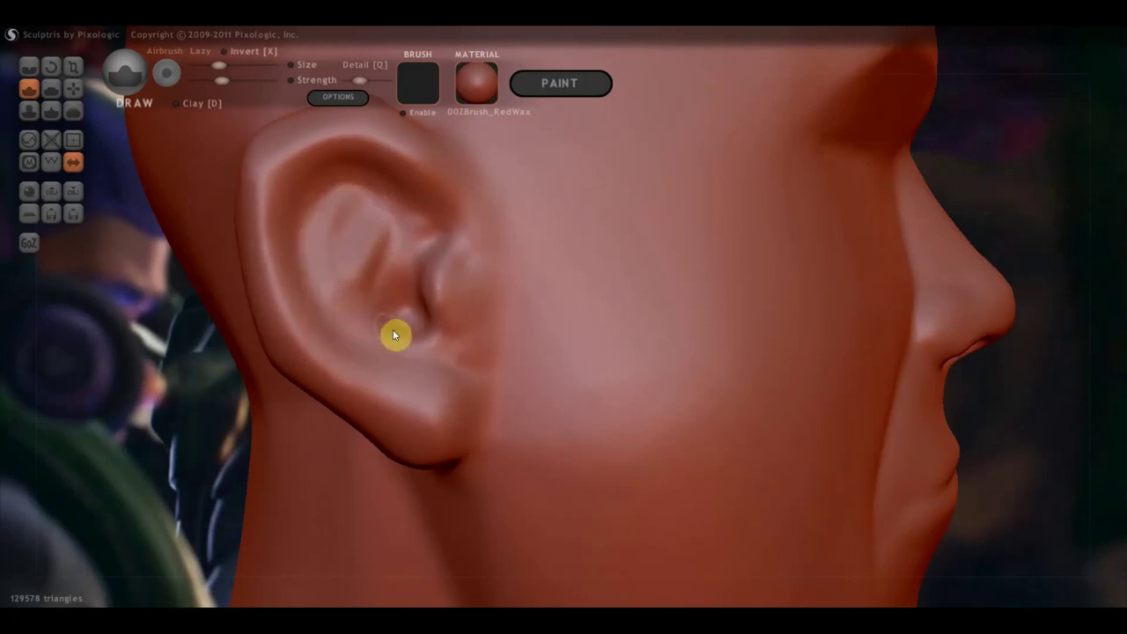
Carve ridges in the ear bowl and lower ear, and reshape the concha.
{"action": "mouse_move", "coordinate": [344, 238]}
{"action": "left_mouse_down"}
{"action": "mouse_move", "coordinate": [377, 202]}
{"action": "mouse_move", "coordinate": [415, 221]}
{"action": "mouse_move", "coordinate": [343, 169]}
{"action": "left_mouse_up"}
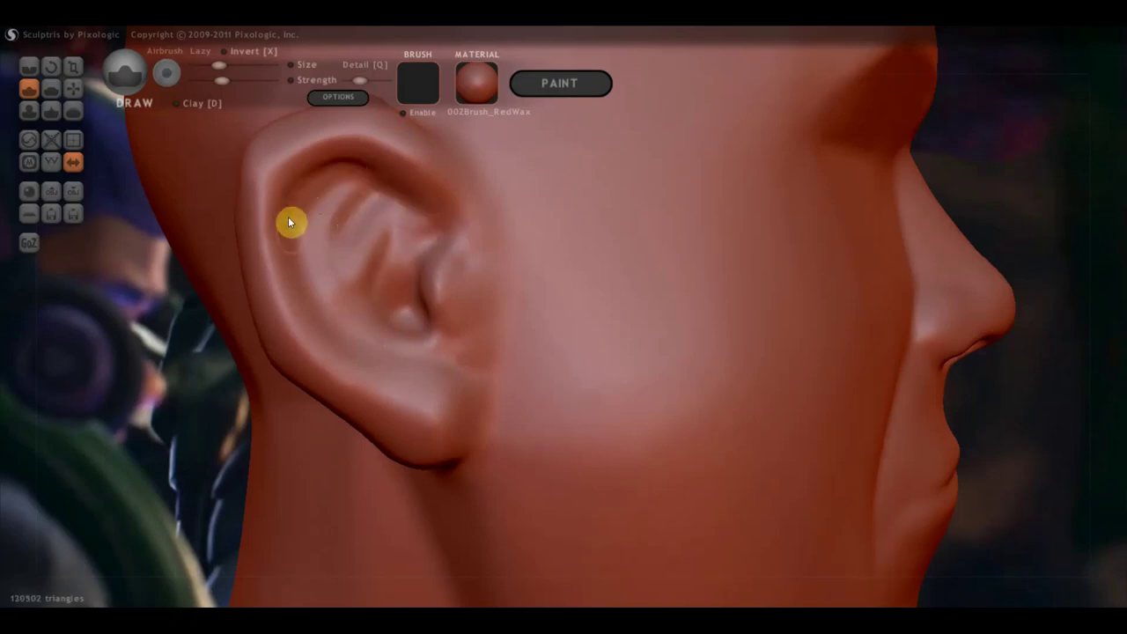
{"action": "mouse_move", "coordinate": [311, 302]}
{"action": "left_mouse_down"}
{"action": "mouse_move", "coordinate": [340, 339]}
{"action": "mouse_move", "coordinate": [478, 387]}
{"action": "mouse_move", "coordinate": [410, 307]}
{"action": "left_mouse_up"}
{"action": "left_click_drag", "start_coordinate": [394, 257], "coordinate": [397, 303]}
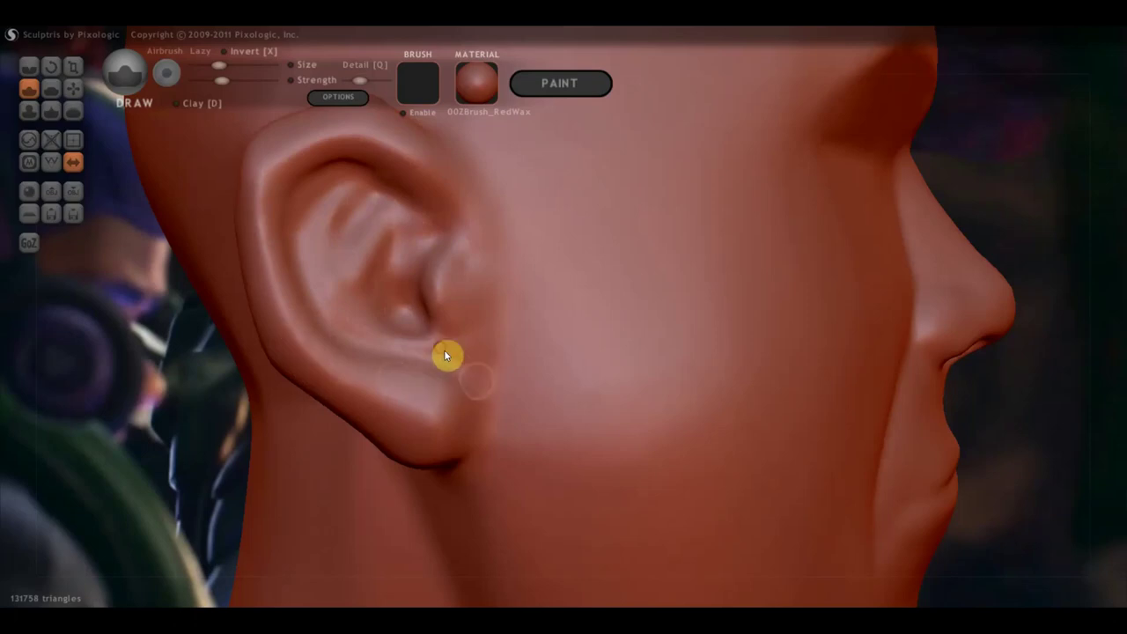
Zoom out, orbit to a front view, then zoom in with the face left of centre.
{"action": "scroll", "coordinate": [535, 379], "scroll_direction": "down", "scroll_amount": 3}
{"action": "scroll", "coordinate": [533, 385], "scroll_direction": "down", "scroll_amount": 3}
{"action": "left_click_drag", "start_coordinate": [738, 400], "coordinate": [538, 393]}
{"action": "mouse_move", "coordinate": [711, 395]}
{"action": "left_mouse_down", "text": "alt"}
{"action": "mouse_move", "coordinate": [597, 393]}
{"action": "mouse_move", "coordinate": [633, 390]}
{"action": "mouse_move", "coordinate": [699, 421]}
{"action": "mouse_move", "coordinate": [759, 429]}
{"action": "left_mouse_up", "text": "alt"}
{"action": "scroll", "coordinate": [602, 391], "scroll_direction": "up", "scroll_amount": 3}
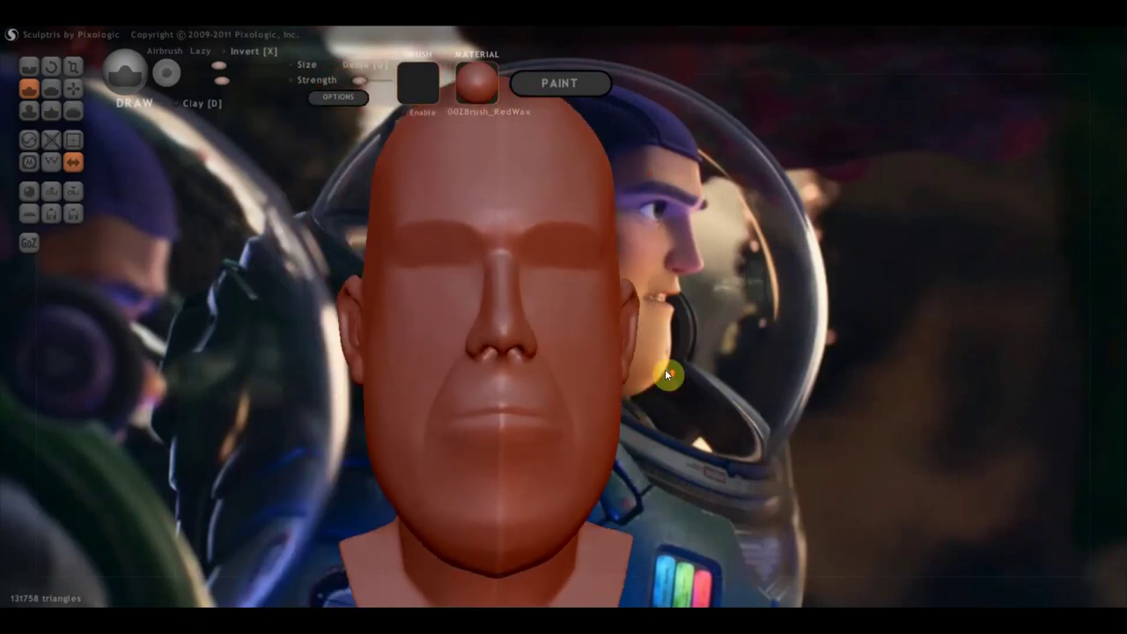
{"action": "scroll", "coordinate": [660, 373], "scroll_direction": "up", "scroll_amount": 2}
{"action": "left_click_drag", "start_coordinate": [644, 373], "coordinate": [588, 373], "text": "alt"}
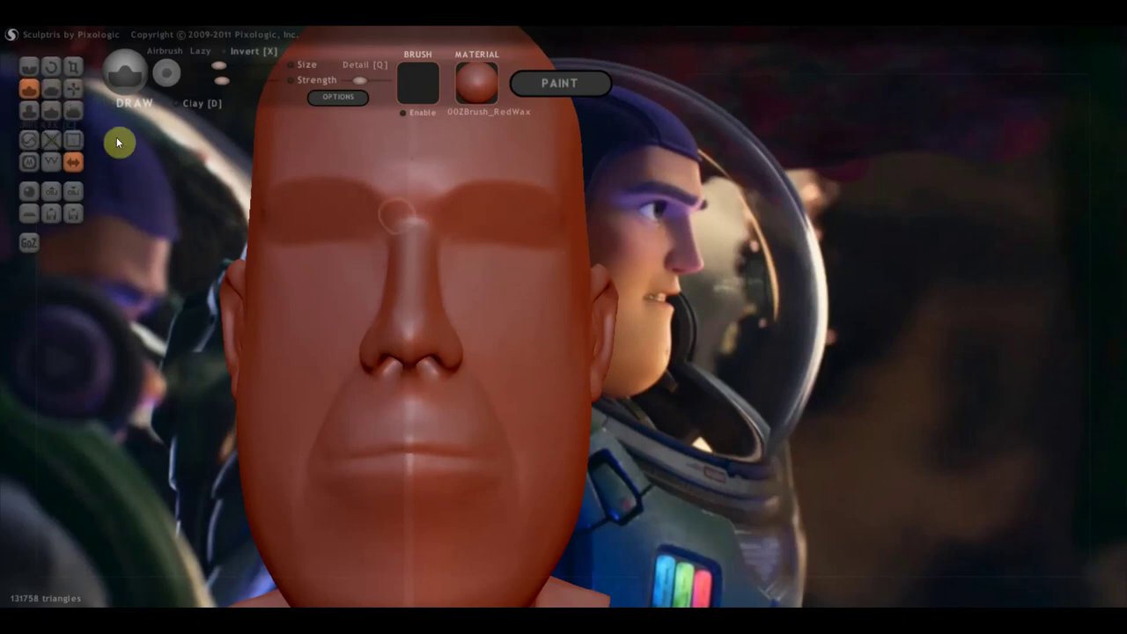
Enlarge the brush and carve mirrored eye sockets with the Draw brush.
{"action": "left_click_drag", "start_coordinate": [219, 65], "coordinate": [233, 65]}
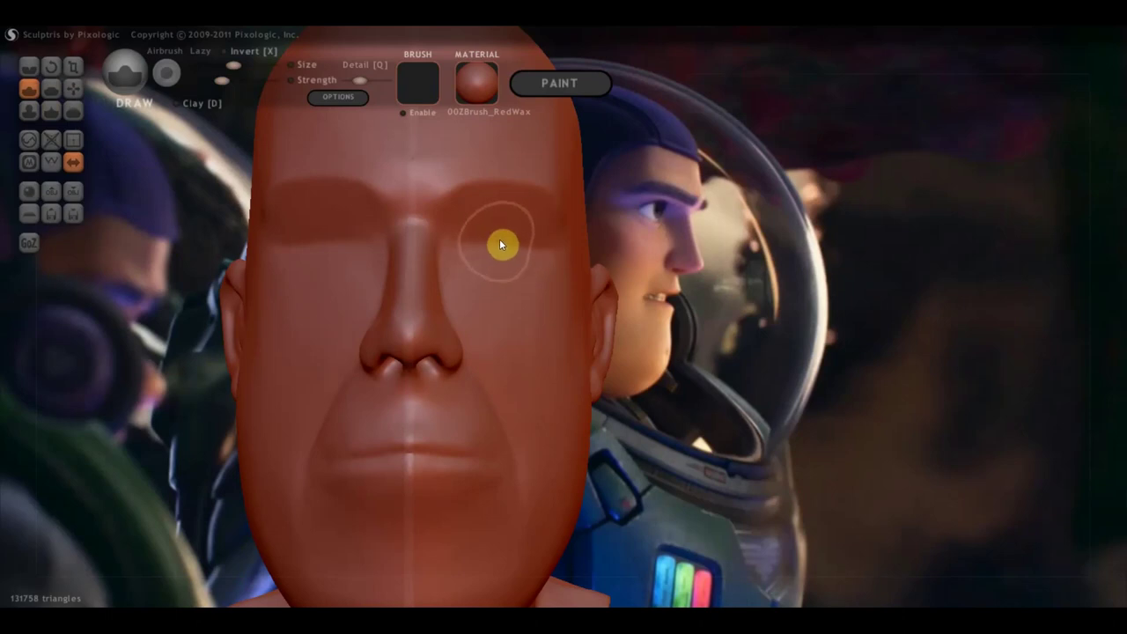
{"action": "mouse_move", "coordinate": [506, 234]}
{"action": "left_mouse_down"}
{"action": "mouse_move", "coordinate": [514, 254]}
{"action": "mouse_move", "coordinate": [478, 244]}
{"action": "mouse_move", "coordinate": [520, 243]}
{"action": "mouse_move", "coordinate": [491, 256]}
{"action": "mouse_move", "coordinate": [523, 237]}
{"action": "mouse_move", "coordinate": [482, 250]}
{"action": "mouse_move", "coordinate": [476, 232]}
{"action": "mouse_move", "coordinate": [485, 237]}
{"action": "mouse_move", "coordinate": [467, 241]}
{"action": "mouse_move", "coordinate": [479, 270]}
{"action": "mouse_move", "coordinate": [465, 255]}
{"action": "mouse_move", "coordinate": [513, 239]}
{"action": "mouse_move", "coordinate": [494, 267]}
{"action": "mouse_move", "coordinate": [482, 259]}
{"action": "left_mouse_up"}
{"action": "mouse_move", "coordinate": [482, 260]}
{"action": "right_mouse_down"}
{"action": "mouse_move", "coordinate": [461, 258]}
{"action": "mouse_move", "coordinate": [531, 258]}
{"action": "mouse_move", "coordinate": [522, 246]}
{"action": "mouse_move", "coordinate": [608, 252]}
{"action": "right_mouse_up"}
{"action": "mouse_move", "coordinate": [543, 235]}
{"action": "left_mouse_down"}
{"action": "mouse_move", "coordinate": [536, 254]}
{"action": "mouse_move", "coordinate": [519, 239]}
{"action": "mouse_move", "coordinate": [566, 259]}
{"action": "mouse_move", "coordinate": [520, 245]}
{"action": "mouse_move", "coordinate": [555, 268]}
{"action": "mouse_move", "coordinate": [568, 234]}
{"action": "left_mouse_up"}
{"action": "mouse_move", "coordinate": [568, 235]}
{"action": "right_mouse_down"}
{"action": "mouse_move", "coordinate": [498, 252]}
{"action": "mouse_move", "coordinate": [458, 241]}
{"action": "mouse_move", "coordinate": [521, 233]}
{"action": "right_mouse_up"}
Refine both eye areas and build up the upper eyelids from the front.
{"action": "mouse_move", "coordinate": [498, 235]}
{"action": "left_mouse_down"}
{"action": "mouse_move", "coordinate": [538, 216]}
{"action": "mouse_move", "coordinate": [519, 208]}
{"action": "mouse_move", "coordinate": [567, 232]}
{"action": "left_mouse_up"}
{"action": "right_click_drag", "start_coordinate": [567, 232], "coordinate": [529, 312]}
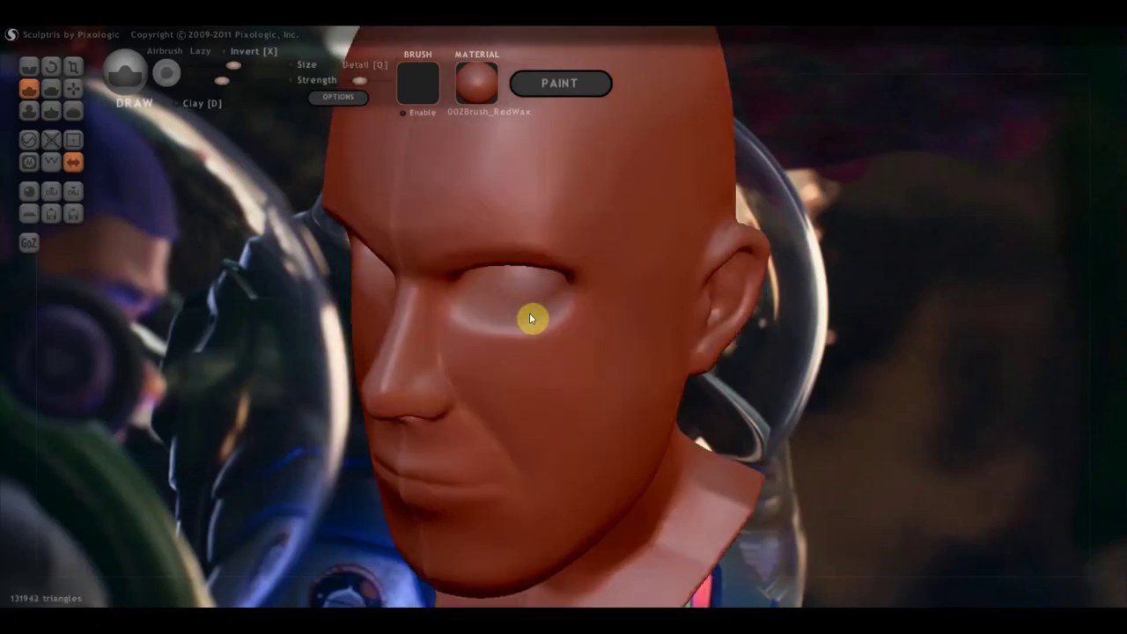
{"action": "mouse_move", "coordinate": [472, 293]}
{"action": "left_mouse_down"}
{"action": "mouse_move", "coordinate": [531, 290]}
{"action": "mouse_move", "coordinate": [478, 281]}
{"action": "left_mouse_up"}
{"action": "mouse_move", "coordinate": [478, 285]}
{"action": "right_mouse_down"}
{"action": "mouse_move", "coordinate": [545, 290]}
{"action": "mouse_move", "coordinate": [597, 234]}
{"action": "mouse_move", "coordinate": [646, 254]}
{"action": "right_mouse_up"}
{"action": "mouse_move", "coordinate": [576, 239]}
{"action": "left_mouse_down"}
{"action": "mouse_move", "coordinate": [571, 279]}
{"action": "mouse_move", "coordinate": [581, 252]}
{"action": "mouse_move", "coordinate": [641, 273]}
{"action": "left_mouse_up"}
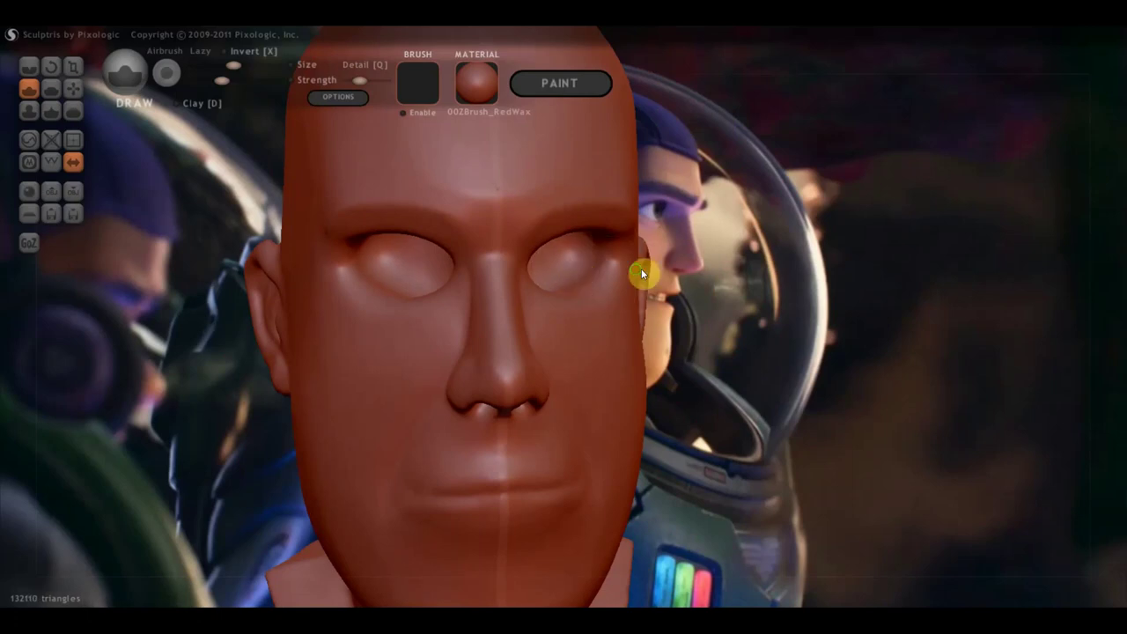
Reframe the head and orbit to a three-quarter view from the right.
{"action": "scroll", "coordinate": [627, 246], "scroll_direction": "down", "scroll_amount": 3}
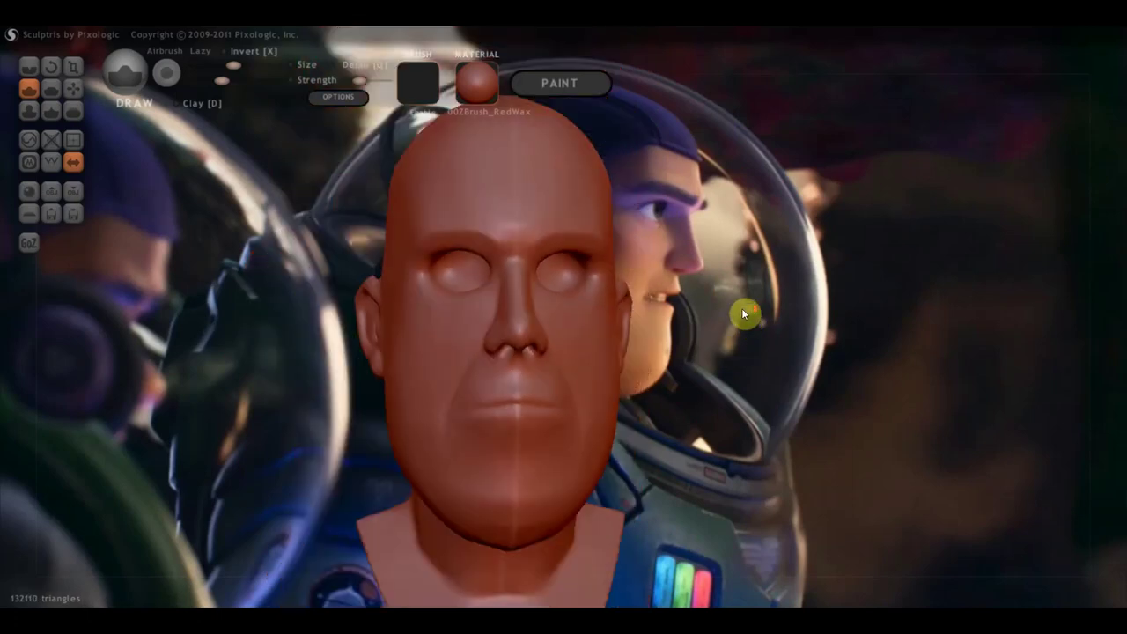
{"action": "scroll", "coordinate": [745, 310], "scroll_direction": "down", "scroll_amount": 2}
{"action": "right_click_drag", "start_coordinate": [748, 312], "coordinate": [719, 316]}
{"action": "scroll", "coordinate": [719, 317], "scroll_direction": "up", "scroll_amount": 3}
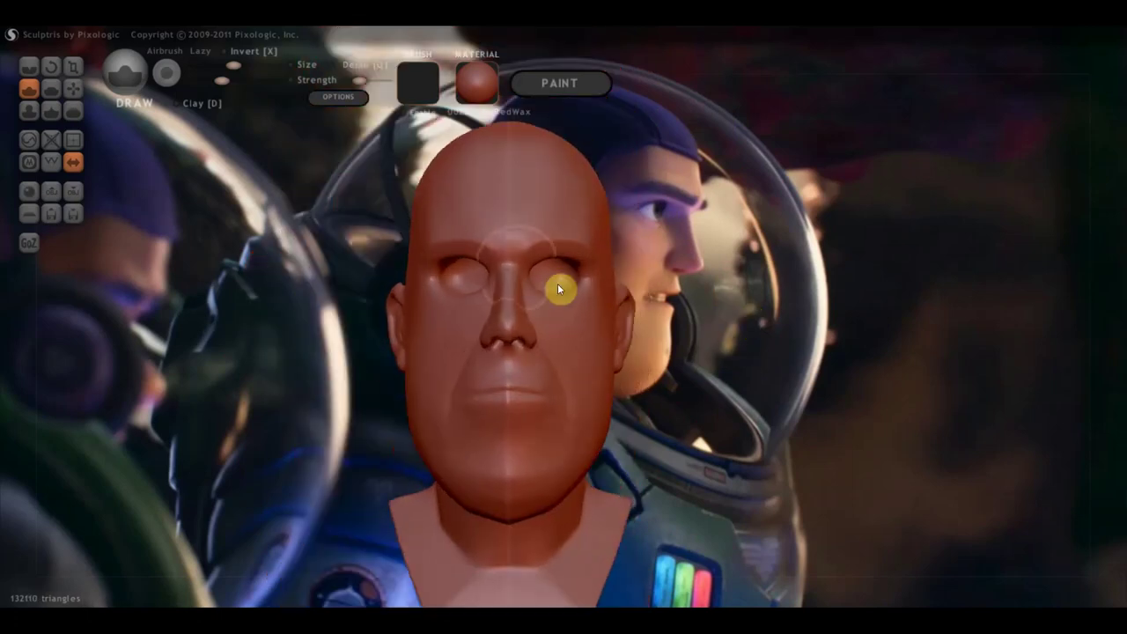
{"action": "mouse_move", "coordinate": [534, 265]}
{"action": "right_mouse_down"}
{"action": "mouse_move", "coordinate": [596, 302]}
{"action": "mouse_move", "coordinate": [519, 309]}
{"action": "mouse_move", "coordinate": [627, 324]}
{"action": "right_mouse_up"}
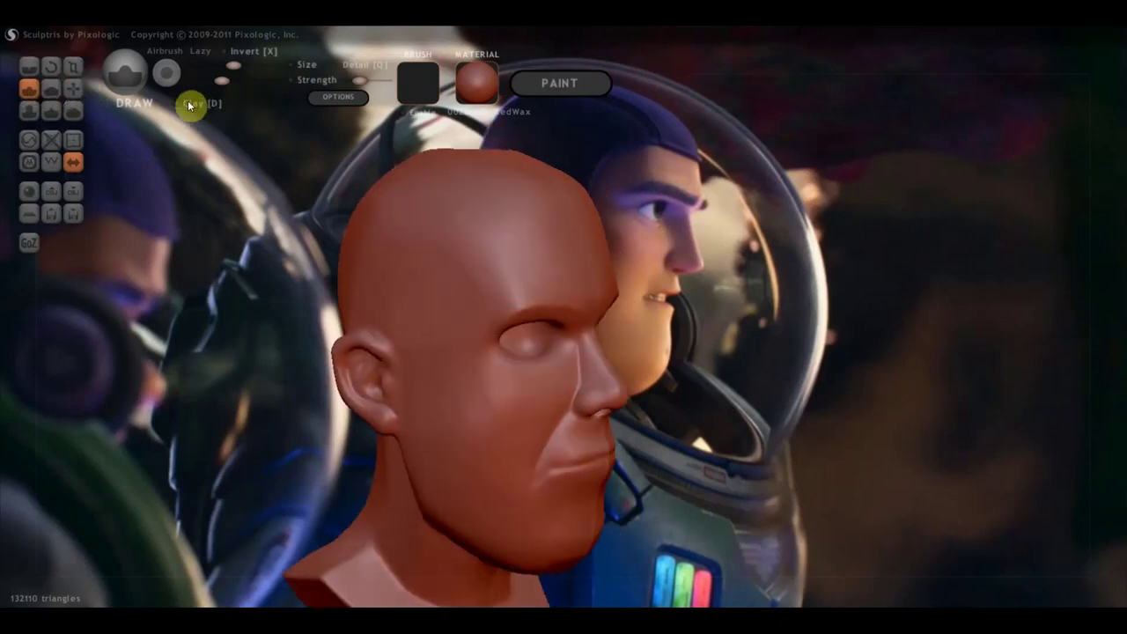
In side profile, enable Clay mode and build up the upper eyelid and eye corner.
{"action": "scroll", "coordinate": [317, 241], "scroll_direction": "up", "scroll_amount": 2}
{"action": "mouse_move", "coordinate": [317, 240]}
{"action": "right_mouse_down"}
{"action": "mouse_move", "coordinate": [469, 319]}
{"action": "mouse_move", "coordinate": [560, 323]}
{"action": "mouse_move", "coordinate": [508, 298]}
{"action": "right_mouse_up"}
{"action": "scroll", "coordinate": [511, 290], "scroll_direction": "up", "scroll_amount": 2}
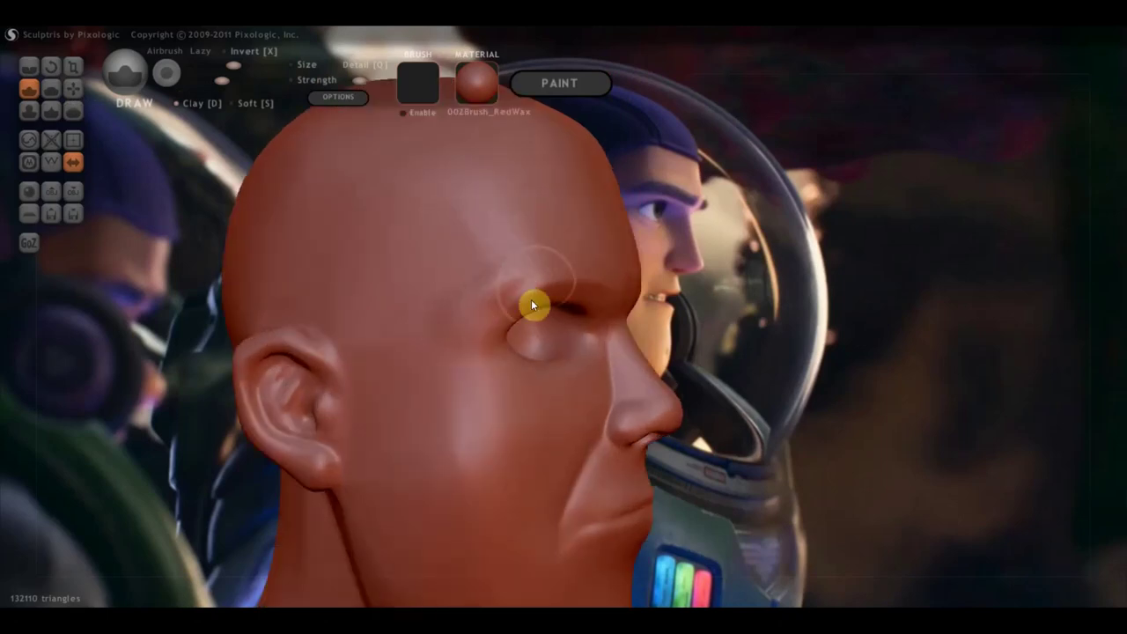
{"action": "left_click", "coordinate": [190, 100]}
{"action": "mouse_move", "coordinate": [545, 293]}
{"action": "left_mouse_down"}
{"action": "mouse_move", "coordinate": [483, 317]}
{"action": "mouse_move", "coordinate": [611, 299]}
{"action": "mouse_move", "coordinate": [558, 284]}
{"action": "mouse_move", "coordinate": [518, 294]}
{"action": "left_mouse_up"}
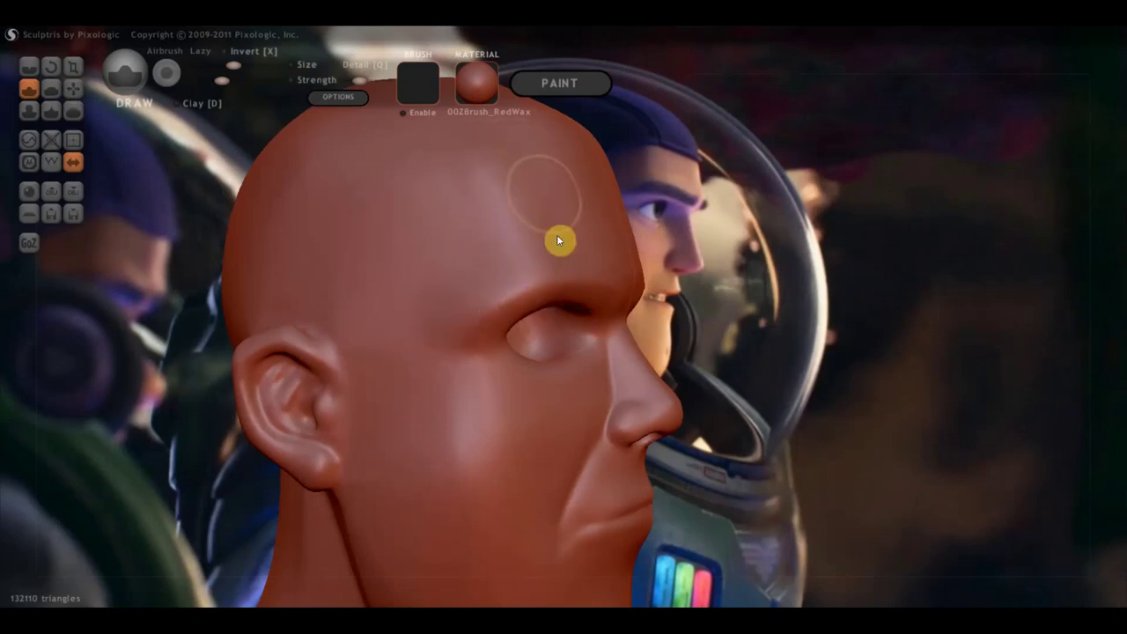
Flatten the brow, then flatten above the eye from a three-quarter front view.
{"action": "left_click", "coordinate": [51, 88]}
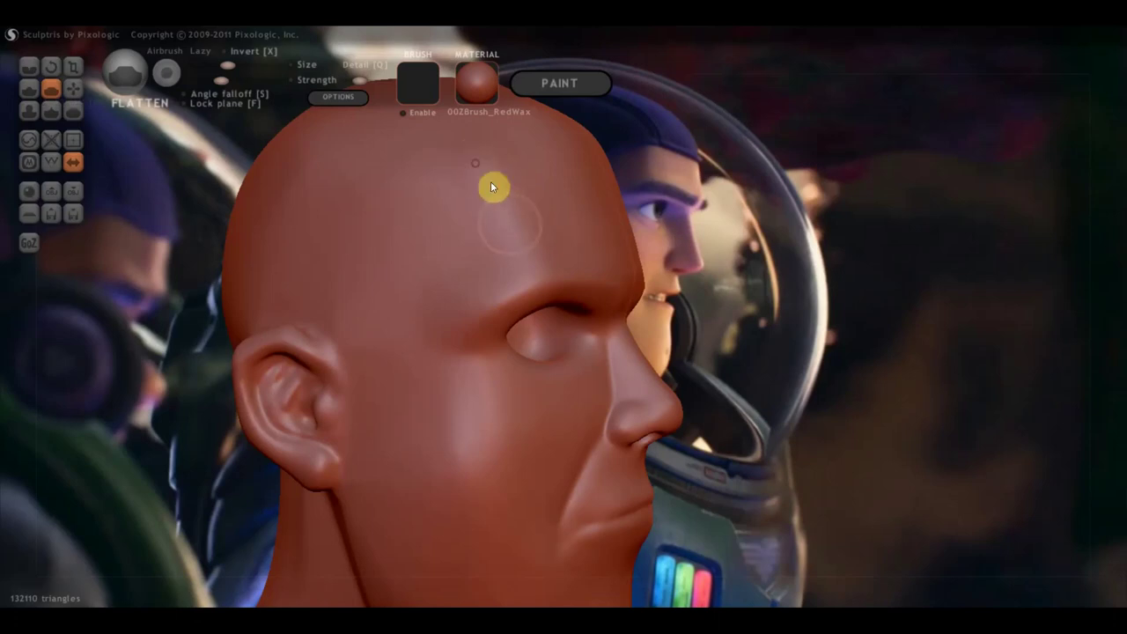
{"action": "left_click_drag", "start_coordinate": [463, 303], "coordinate": [484, 305]}
{"action": "mouse_move", "coordinate": [484, 304]}
{"action": "right_mouse_down"}
{"action": "mouse_move", "coordinate": [502, 316]}
{"action": "mouse_move", "coordinate": [453, 224]}
{"action": "right_mouse_up"}
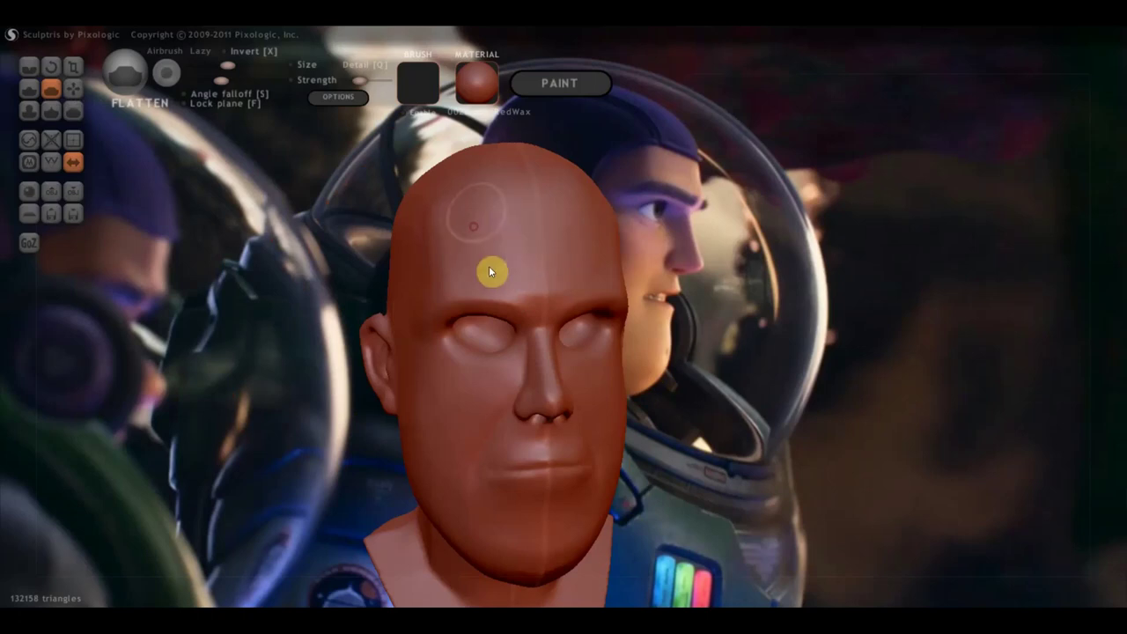
{"action": "mouse_move", "coordinate": [528, 268]}
{"action": "right_mouse_down"}
{"action": "mouse_move", "coordinate": [622, 266]}
{"action": "mouse_move", "coordinate": [547, 275]}
{"action": "right_mouse_up"}
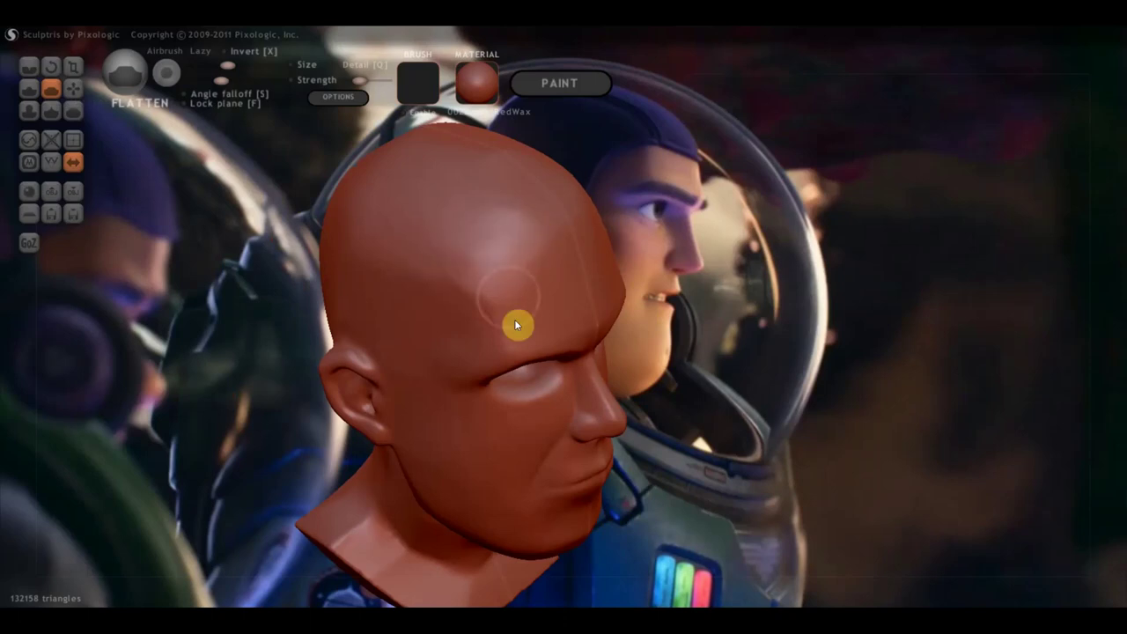
{"action": "right_click_drag", "start_coordinate": [551, 260], "coordinate": [608, 213]}
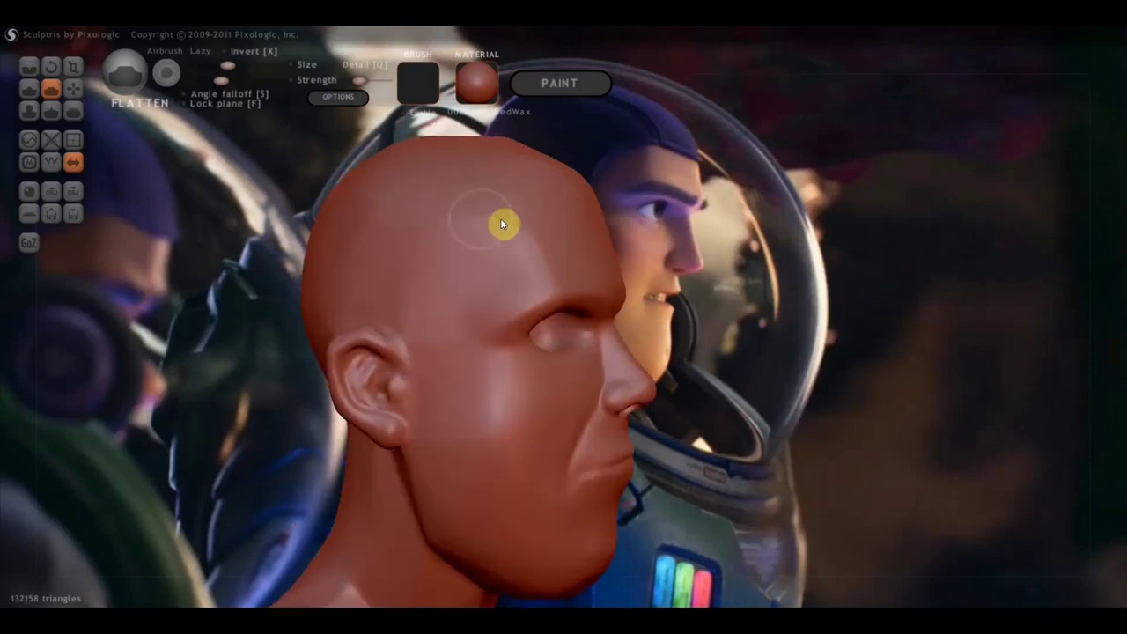
{"action": "mouse_move", "coordinate": [549, 255]}
{"action": "right_mouse_down"}
{"action": "mouse_move", "coordinate": [454, 258]}
{"action": "mouse_move", "coordinate": [565, 282]}
{"action": "mouse_move", "coordinate": [548, 304]}
{"action": "right_mouse_up"}
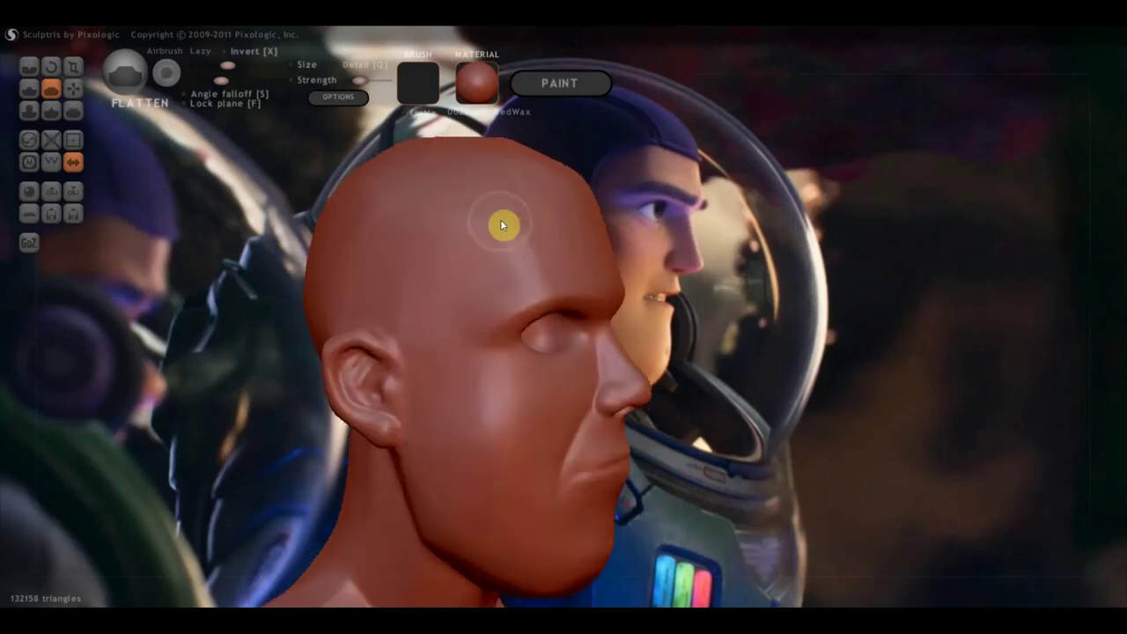
{"action": "scroll", "coordinate": [500, 225], "scroll_direction": "up", "scroll_amount": 2}
{"action": "left_click_drag", "start_coordinate": [523, 272], "coordinate": [470, 360]}
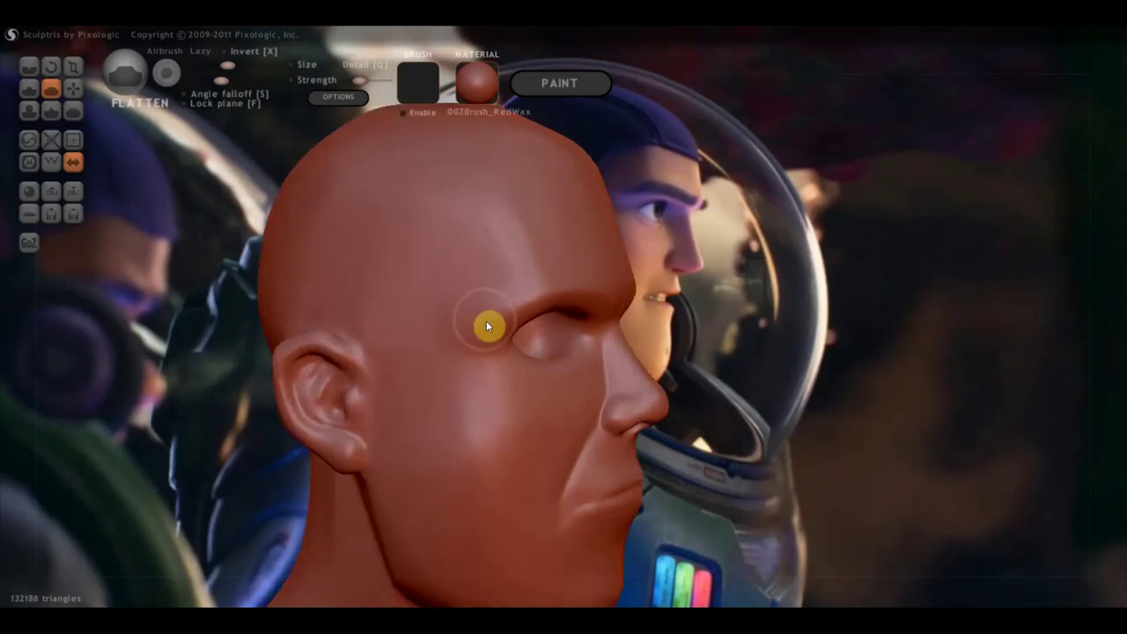
Crease a line along the eyelid, then orbit through profile and back to front.
{"action": "left_click", "coordinate": [29, 67]}
{"action": "mouse_move", "coordinate": [462, 272]}
{"action": "right_mouse_down", "text": "alt"}
{"action": "mouse_move", "coordinate": [410, 279]}
{"action": "mouse_move", "coordinate": [458, 282]}
{"action": "right_mouse_up", "text": "alt"}
{"action": "mouse_move", "coordinate": [448, 309]}
{"action": "left_mouse_down"}
{"action": "mouse_move", "coordinate": [393, 332]}
{"action": "mouse_move", "coordinate": [440, 322]}
{"action": "mouse_move", "coordinate": [357, 327]}
{"action": "left_mouse_up"}
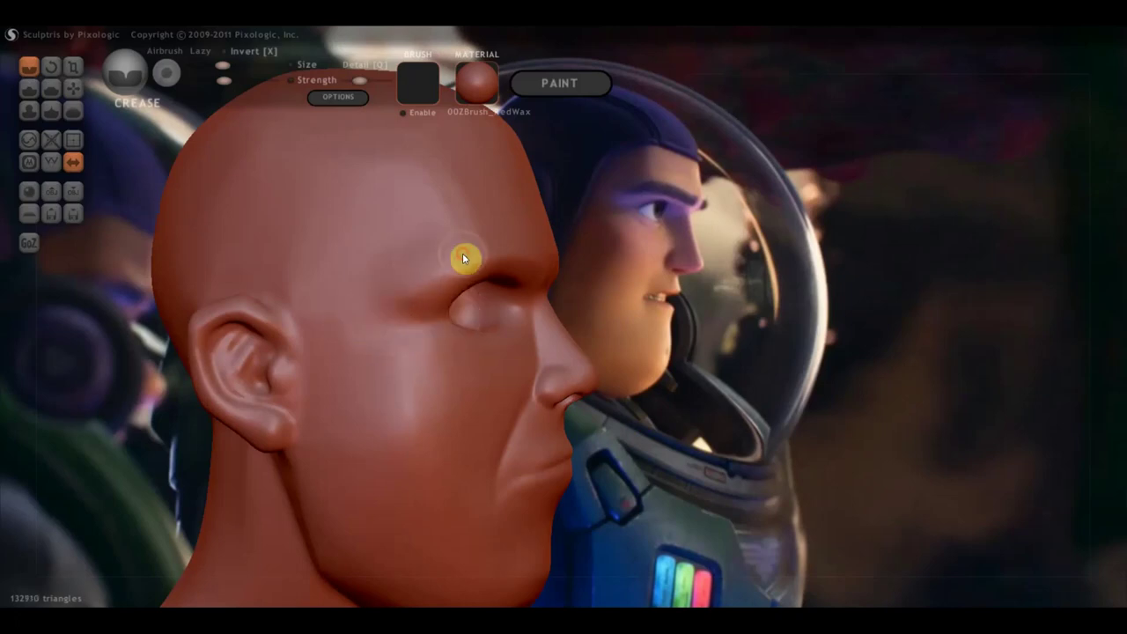
{"action": "mouse_move", "coordinate": [445, 390]}
{"action": "right_mouse_down"}
{"action": "mouse_move", "coordinate": [310, 392]}
{"action": "mouse_move", "coordinate": [338, 391]}
{"action": "right_mouse_up"}
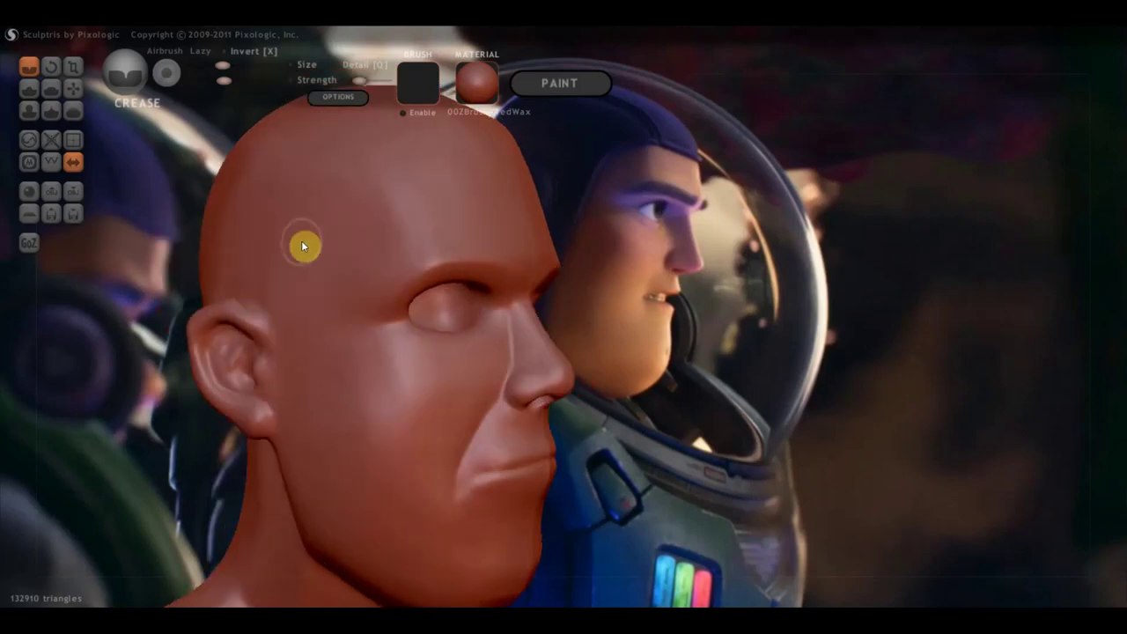
{"action": "right_click_drag", "start_coordinate": [388, 368], "coordinate": [439, 414]}
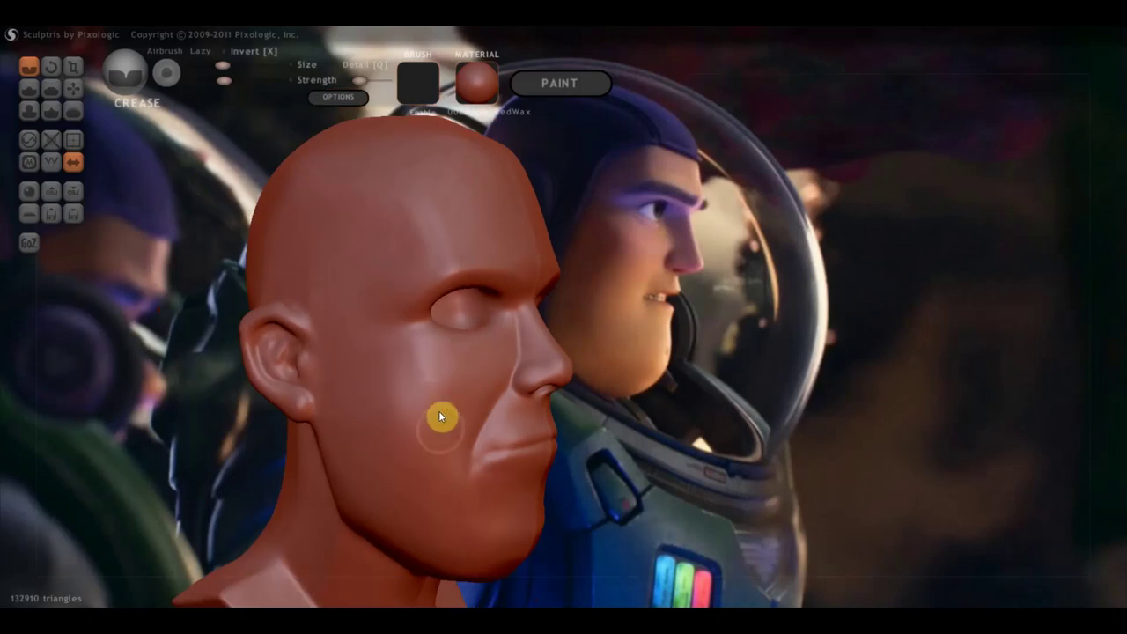
{"action": "right_click_drag", "start_coordinate": [438, 511], "coordinate": [518, 484]}
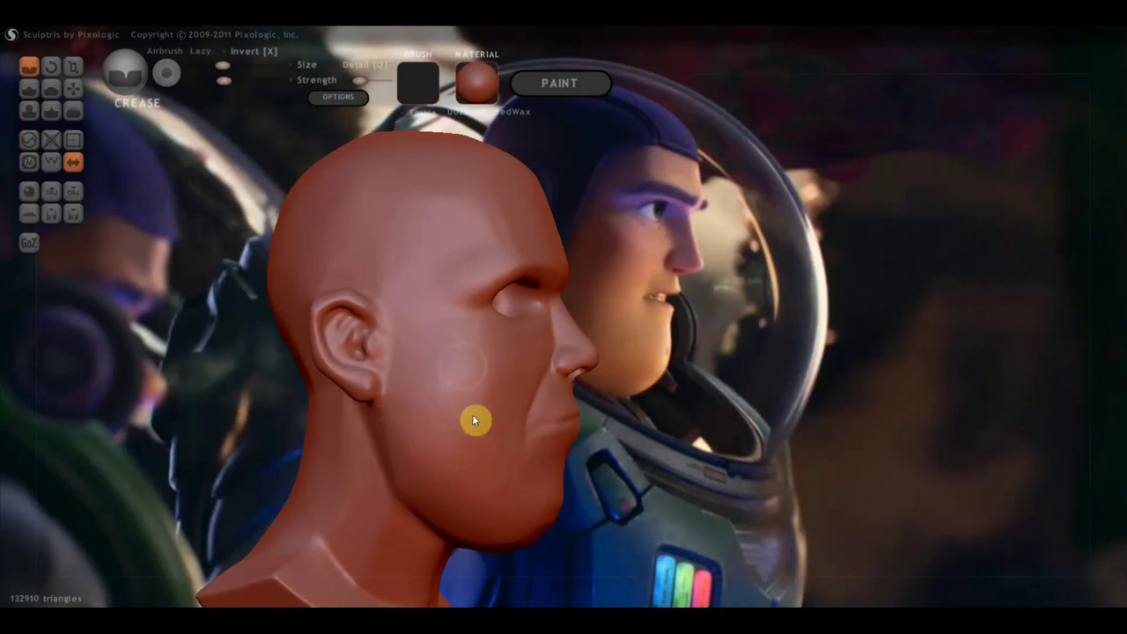
{"action": "mouse_move", "coordinate": [440, 430]}
{"action": "right_mouse_down"}
{"action": "mouse_move", "coordinate": [250, 445]}
{"action": "mouse_move", "coordinate": [643, 306]}
{"action": "right_mouse_up"}
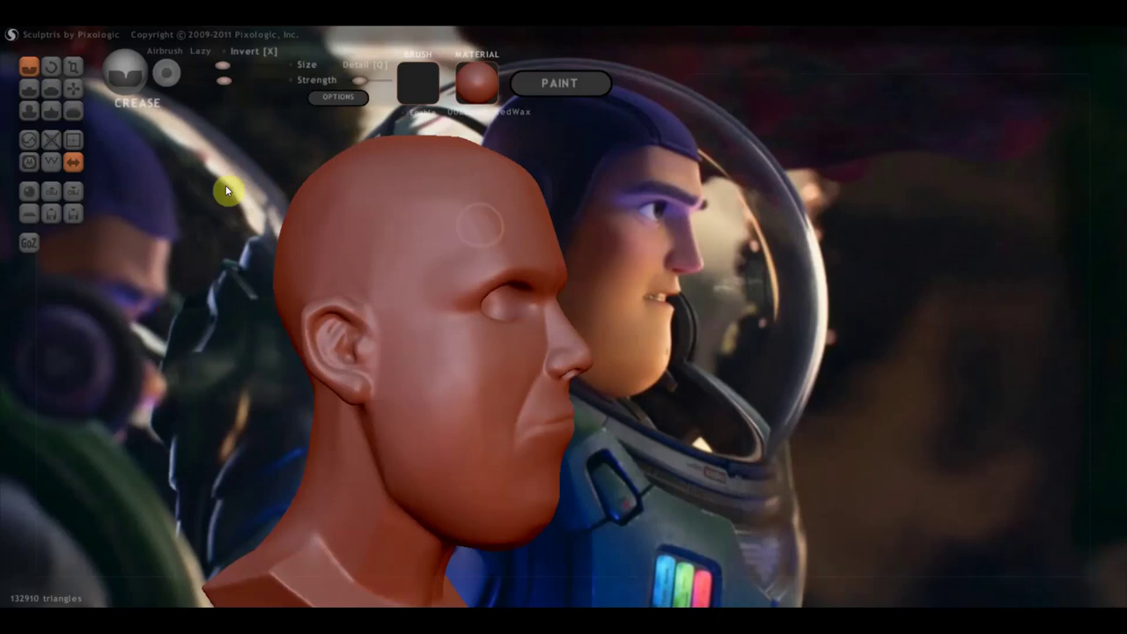
With the Draw brush, raise and smooth a cheekbone bulge below the eye.
{"action": "left_click", "coordinate": [29, 88]}
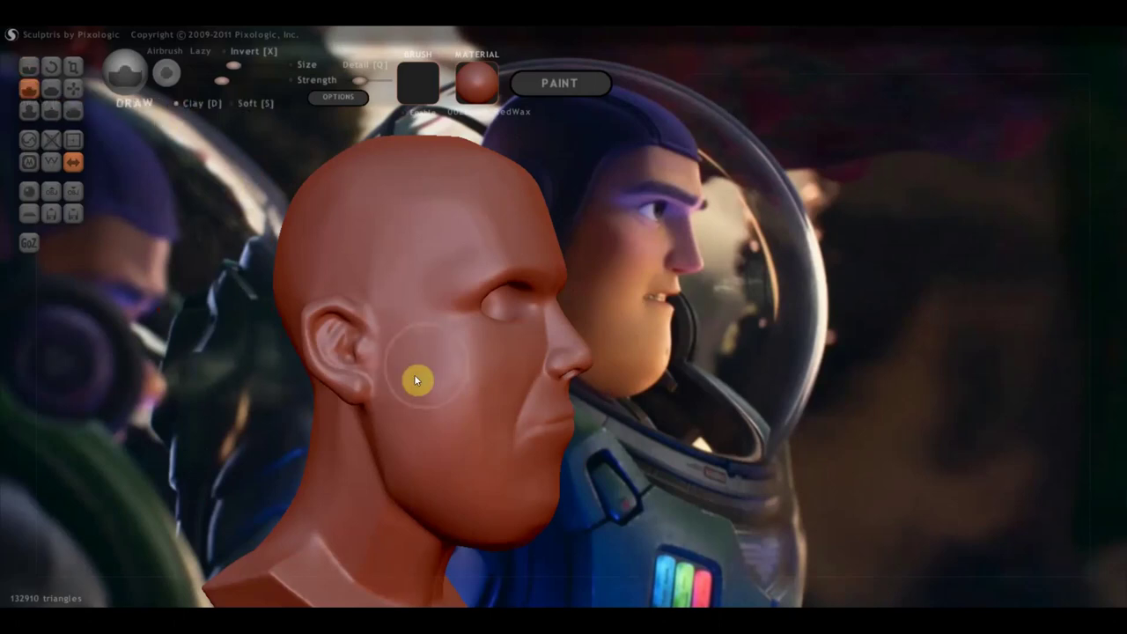
{"action": "scroll", "coordinate": [417, 379], "scroll_direction": "up", "scroll_amount": 2}
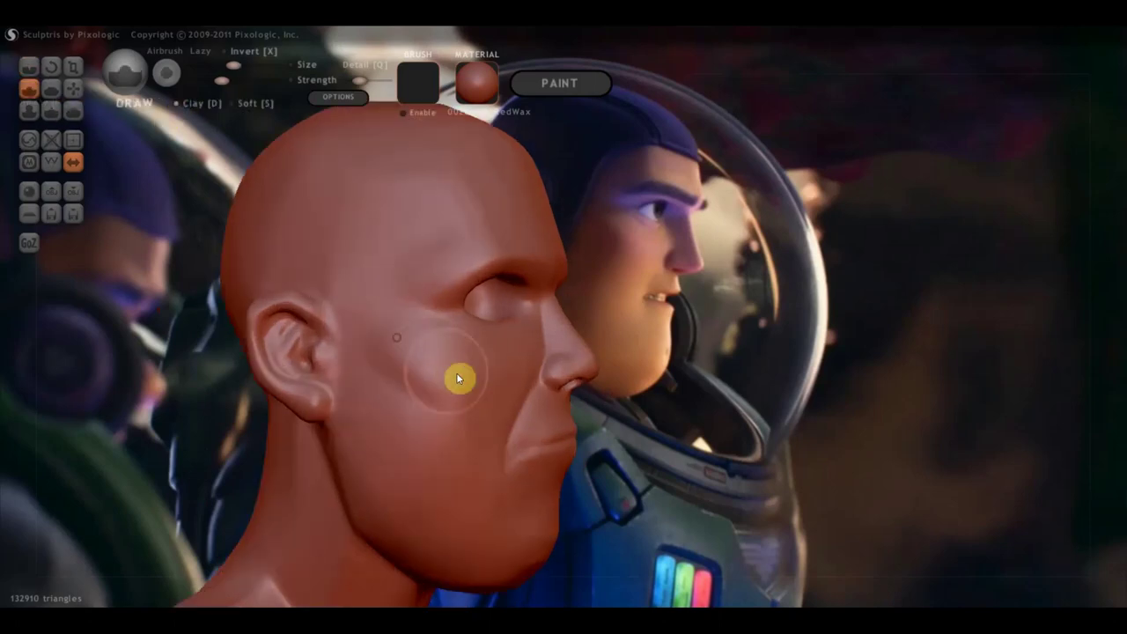
{"action": "mouse_move", "coordinate": [433, 351]}
{"action": "left_mouse_down"}
{"action": "mouse_move", "coordinate": [482, 367]}
{"action": "mouse_move", "coordinate": [465, 372]}
{"action": "left_mouse_up"}
{"action": "mouse_move", "coordinate": [376, 339]}
{"action": "left_mouse_down"}
{"action": "mouse_move", "coordinate": [428, 396]}
{"action": "mouse_move", "coordinate": [485, 390]}
{"action": "mouse_move", "coordinate": [416, 337]}
{"action": "left_mouse_up"}
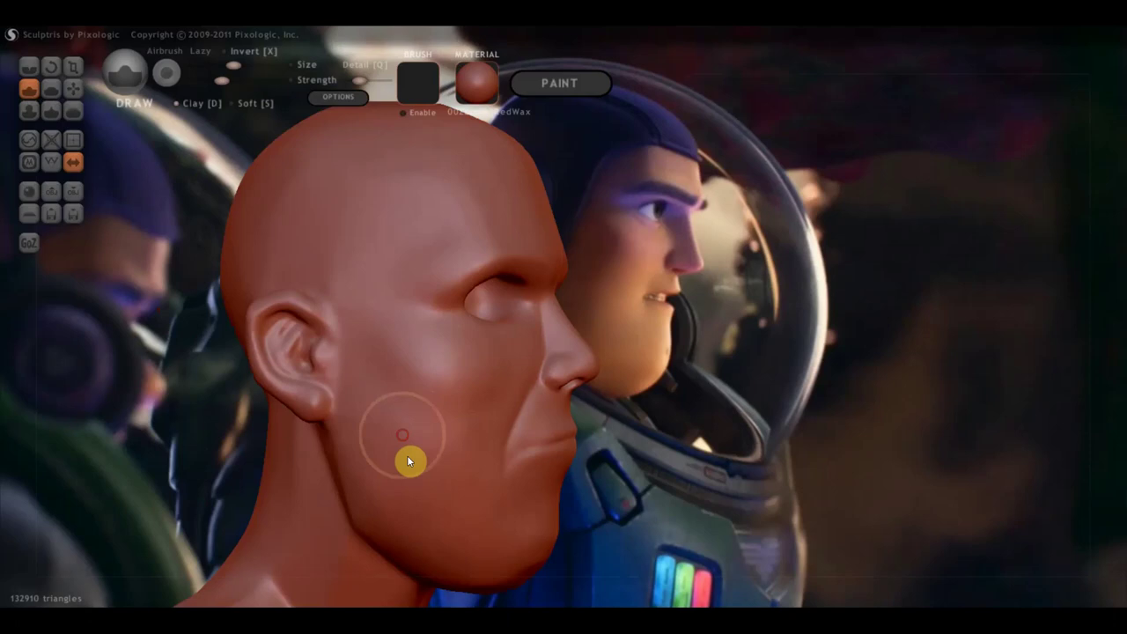
{"action": "scroll", "coordinate": [409, 480], "scroll_direction": "down", "scroll_amount": 3}
{"action": "mouse_move", "coordinate": [414, 482]}
{"action": "middle_mouse_down"}
{"action": "mouse_move", "coordinate": [303, 441]}
{"action": "mouse_move", "coordinate": [387, 453]}
{"action": "middle_mouse_up"}
{"action": "mouse_move", "coordinate": [387, 453]}
{"action": "right_mouse_down"}
{"action": "mouse_move", "coordinate": [463, 450]}
{"action": "mouse_move", "coordinate": [450, 455]}
{"action": "right_mouse_up"}
Select the Grab brush and reposition the head to face the camera.
{"action": "left_click", "coordinate": [73, 88]}
{"action": "scroll", "coordinate": [395, 435], "scroll_direction": "down", "scroll_amount": 2}
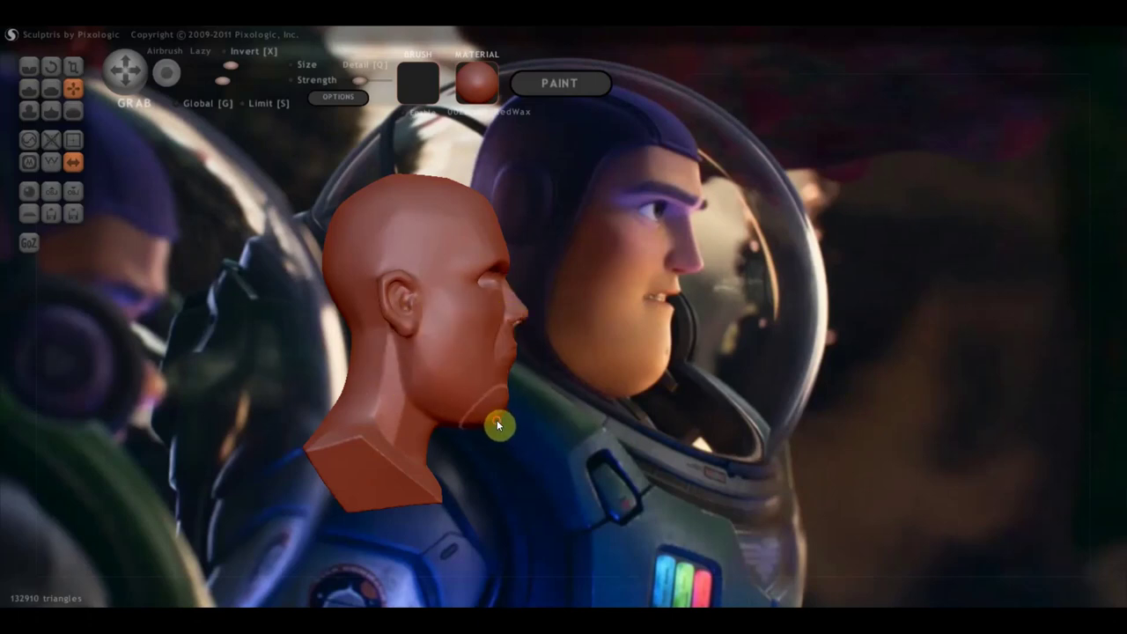
{"action": "left_click_drag", "start_coordinate": [477, 426], "coordinate": [367, 468]}
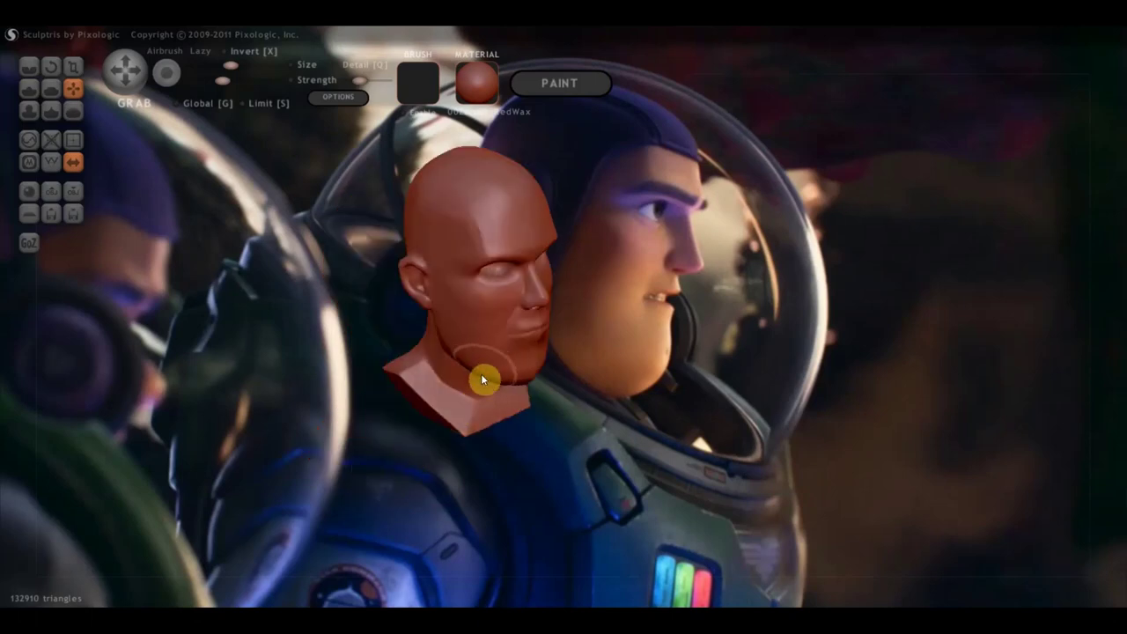
{"action": "right_click_drag", "start_coordinate": [477, 380], "coordinate": [480, 407]}
{"action": "scroll", "coordinate": [481, 407], "scroll_direction": "up", "scroll_amount": 3}
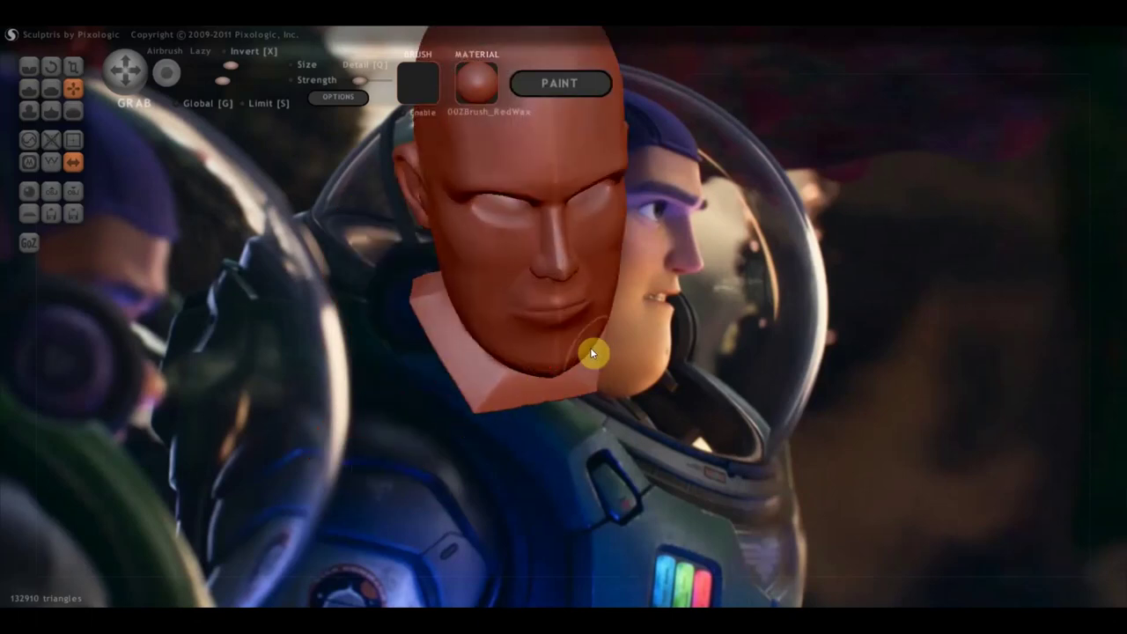
{"action": "right_click_drag", "start_coordinate": [602, 360], "coordinate": [571, 356]}
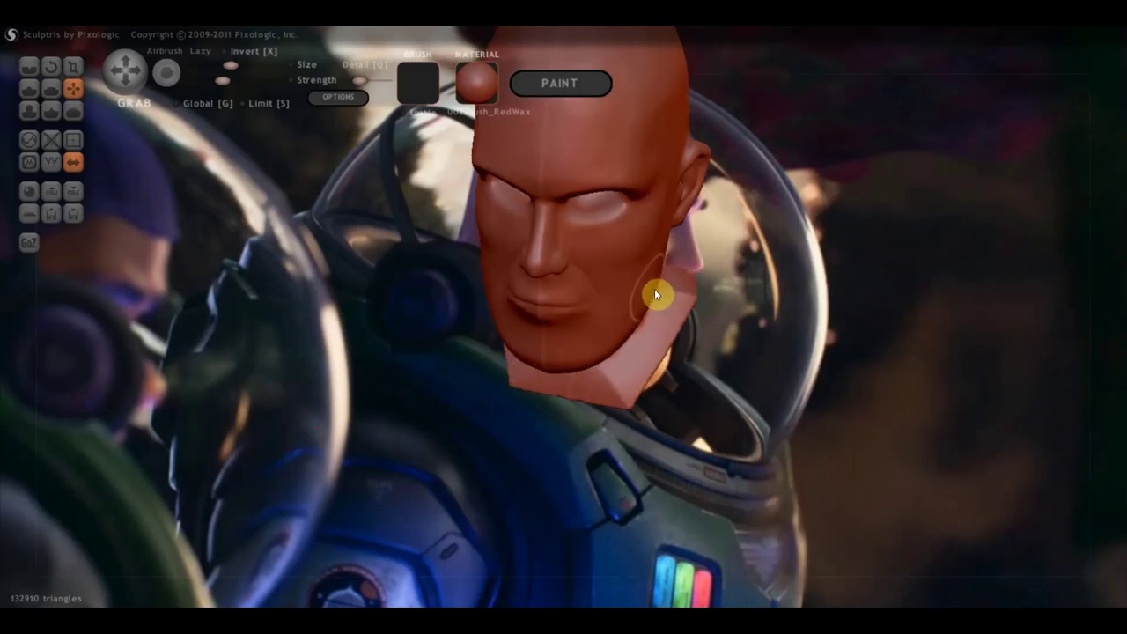
{"action": "right_click_drag", "start_coordinate": [666, 260], "coordinate": [717, 236]}
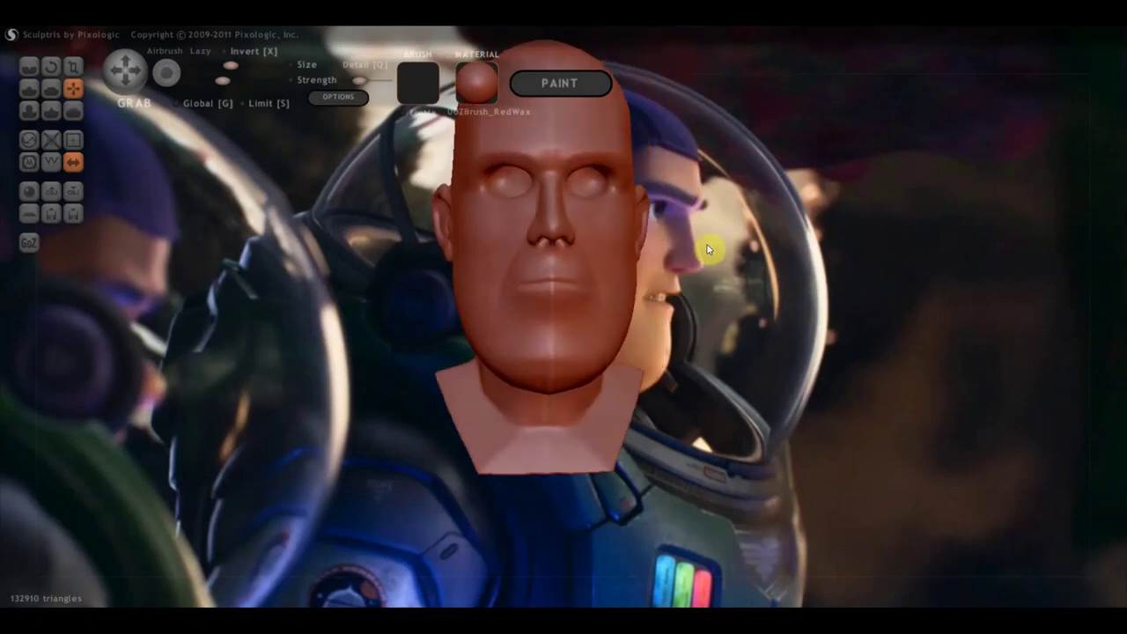
{"action": "scroll", "coordinate": [572, 321], "scroll_direction": "down", "scroll_amount": 2}
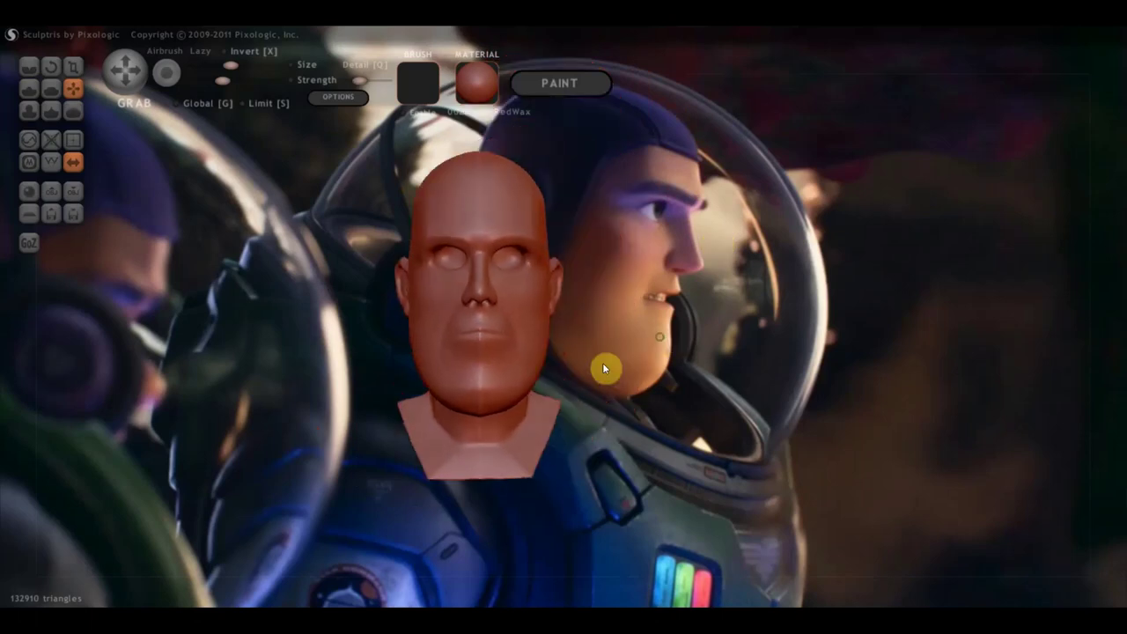
{"action": "right_click_drag", "start_coordinate": [602, 362], "coordinate": [509, 452], "text": "alt"}
{"action": "scroll", "coordinate": [537, 415], "scroll_direction": "down", "scroll_amount": 2}
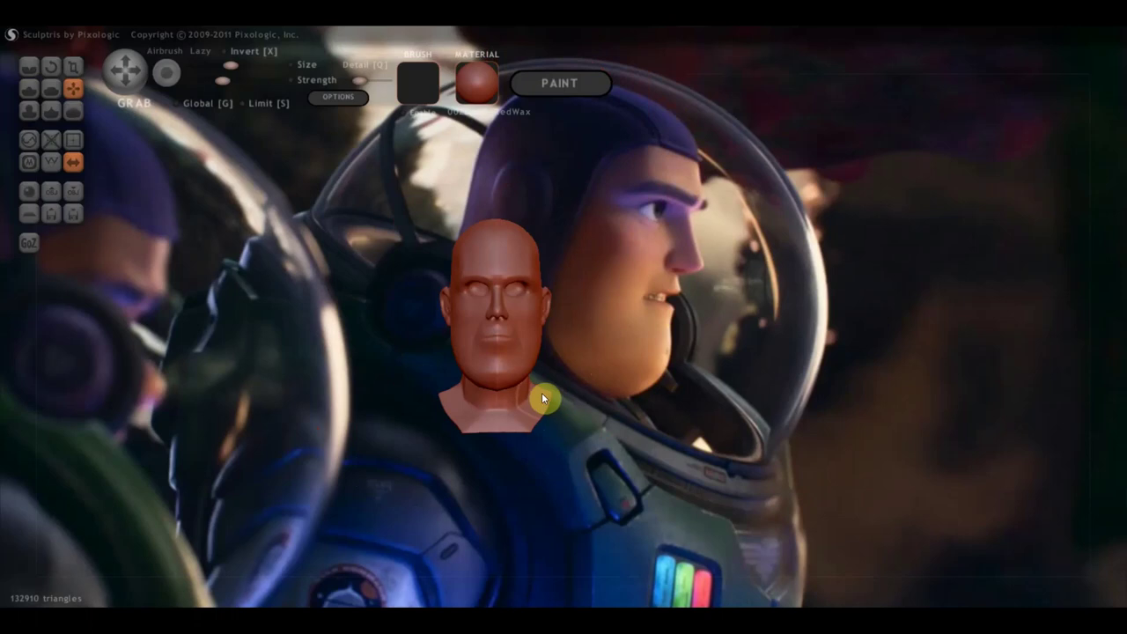
Pull the lower neck down and outward, then orbit through profile to check it.
{"action": "left_click_drag", "start_coordinate": [541, 393], "coordinate": [546, 418]}
{"action": "mouse_move", "coordinate": [469, 425]}
{"action": "left_mouse_down"}
{"action": "mouse_move", "coordinate": [479, 453]}
{"action": "mouse_move", "coordinate": [465, 438]}
{"action": "mouse_move", "coordinate": [416, 438]}
{"action": "mouse_move", "coordinate": [455, 456]}
{"action": "mouse_move", "coordinate": [454, 468]}
{"action": "mouse_move", "coordinate": [569, 455]}
{"action": "mouse_move", "coordinate": [440, 467]}
{"action": "mouse_move", "coordinate": [545, 423]}
{"action": "left_mouse_up"}
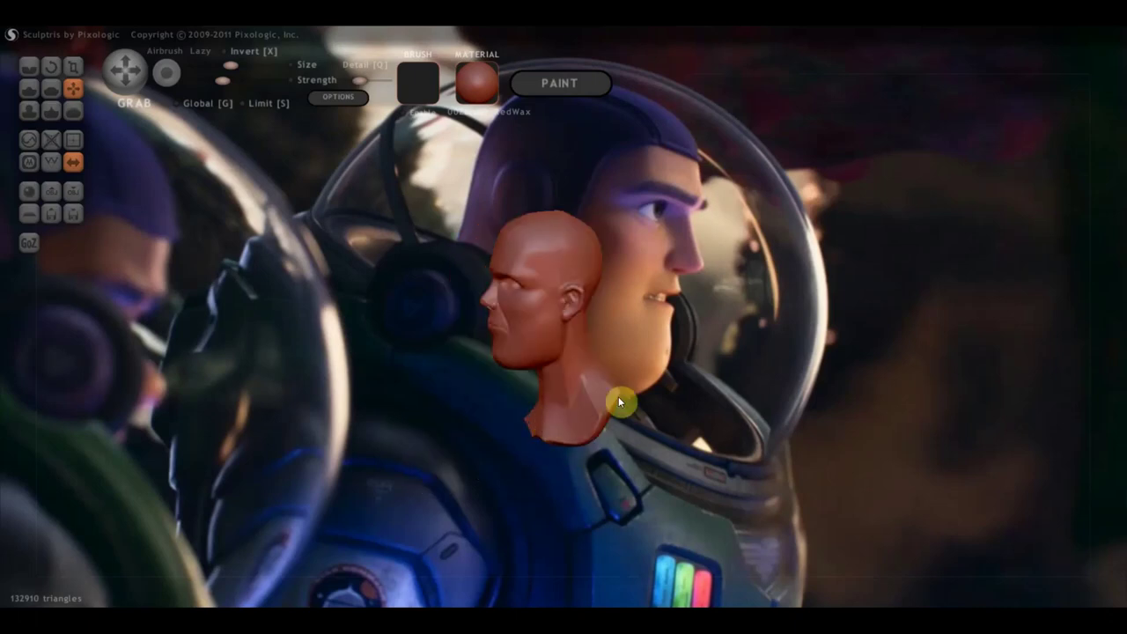
{"action": "mouse_move", "coordinate": [643, 413]}
{"action": "left_mouse_down"}
{"action": "mouse_move", "coordinate": [642, 393]}
{"action": "mouse_move", "coordinate": [619, 410]}
{"action": "left_mouse_up"}
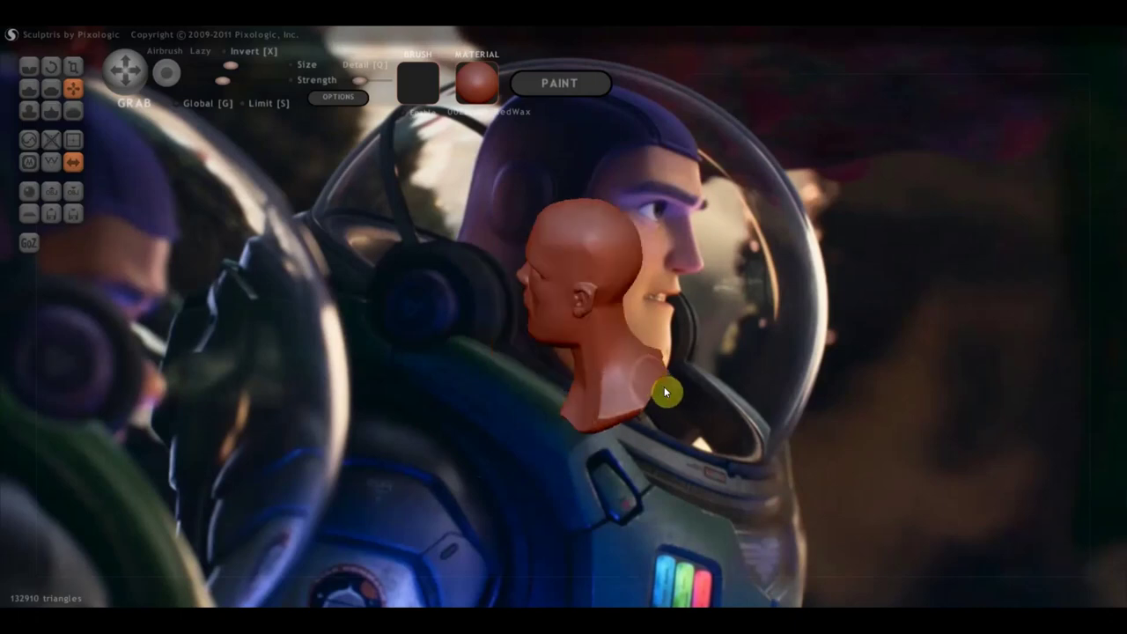
{"action": "left_click_drag", "start_coordinate": [640, 405], "coordinate": [644, 395]}
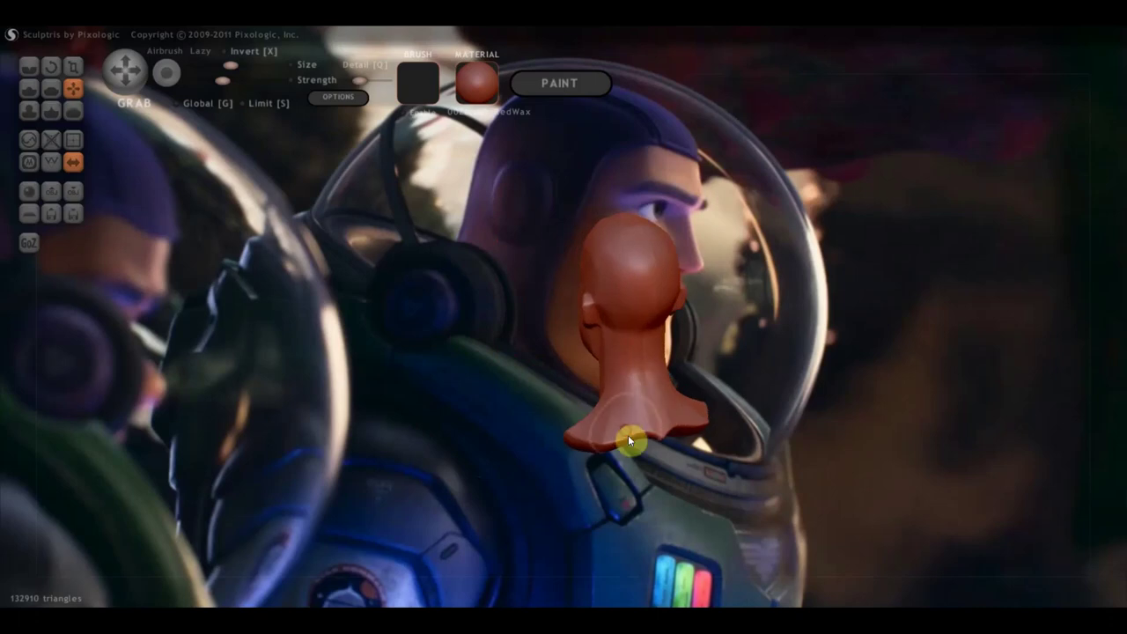
{"action": "mouse_move", "coordinate": [632, 448]}
{"action": "left_mouse_down"}
{"action": "mouse_move", "coordinate": [781, 412]}
{"action": "mouse_move", "coordinate": [750, 403]}
{"action": "left_mouse_up"}
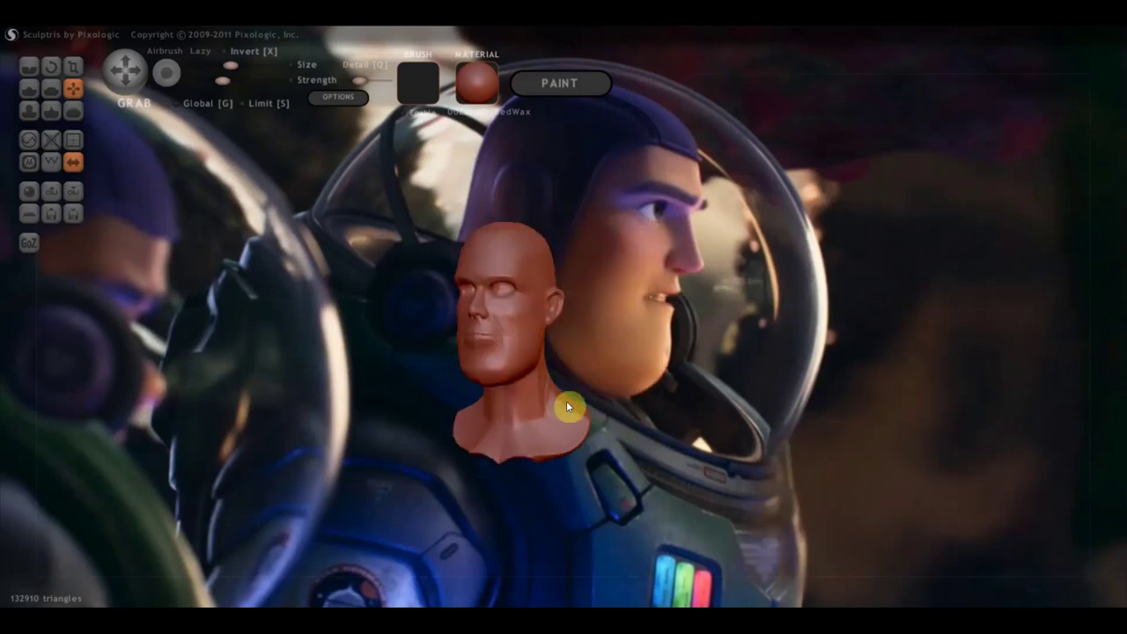
{"action": "right_click_drag", "start_coordinate": [560, 407], "coordinate": [660, 393]}
{"action": "scroll", "coordinate": [621, 403], "scroll_direction": "up", "scroll_amount": 3}
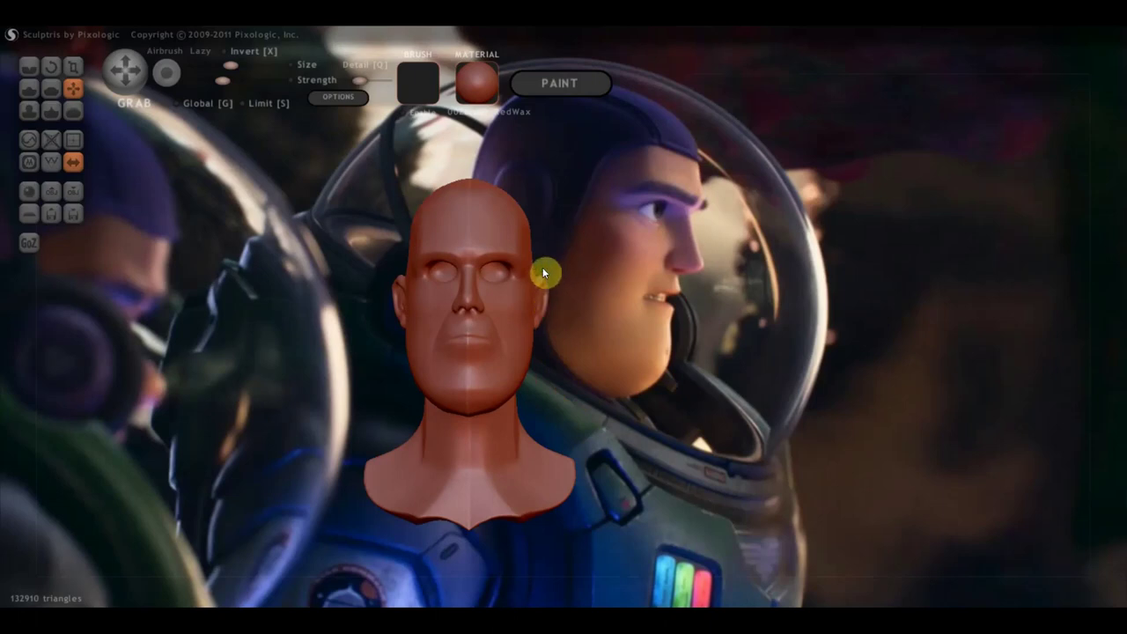
{"action": "mouse_move", "coordinate": [598, 269]}
{"action": "left_mouse_down", "text": "alt"}
{"action": "mouse_move", "coordinate": [589, 319]}
{"action": "mouse_move", "coordinate": [729, 365]}
{"action": "mouse_move", "coordinate": [768, 362]}
{"action": "mouse_move", "coordinate": [731, 334]}
{"action": "left_mouse_up", "text": "alt"}
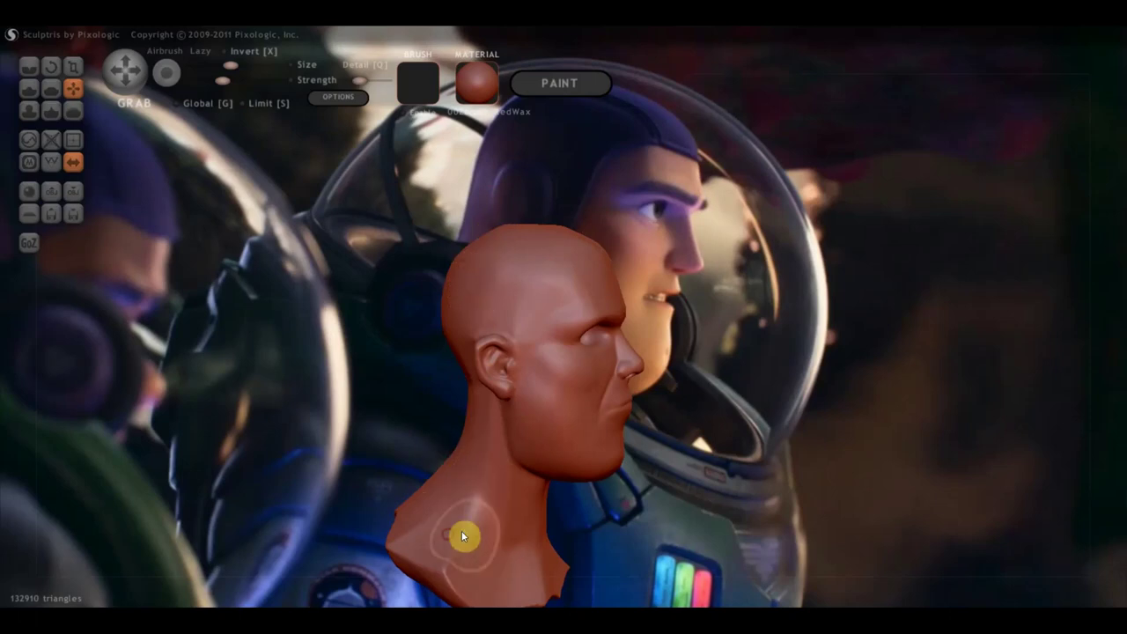
Flatten the back of the neck base, then rotate to a left-side profile.
{"action": "left_click", "coordinate": [51, 88]}
{"action": "left_click_drag", "start_coordinate": [493, 496], "coordinate": [477, 361], "text": "alt"}
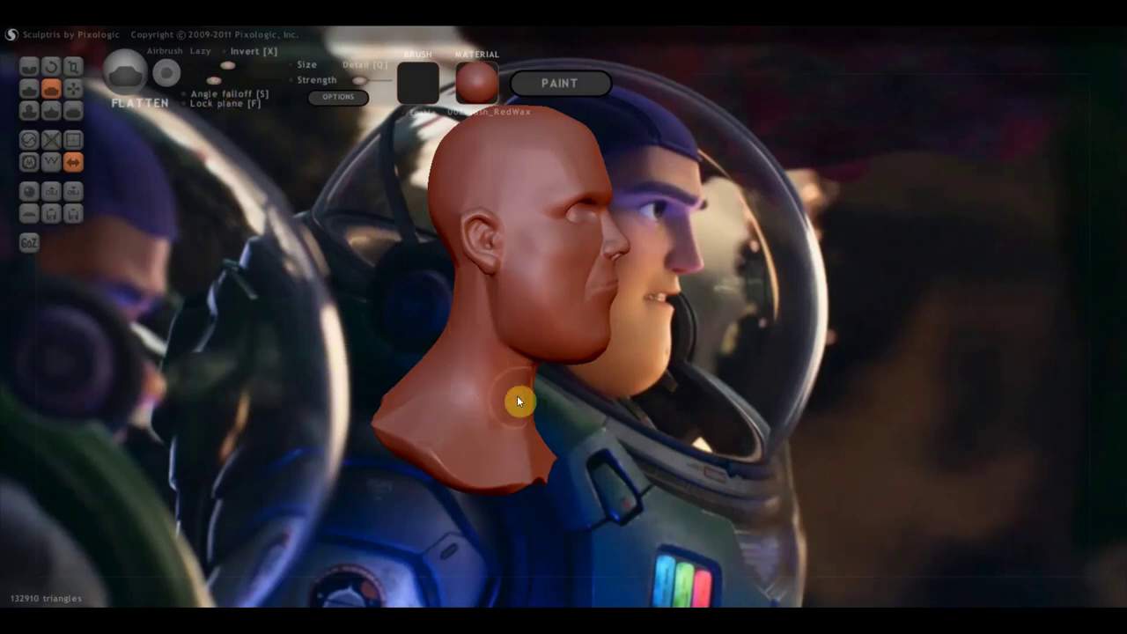
{"action": "mouse_move", "coordinate": [415, 415]}
{"action": "right_mouse_down"}
{"action": "mouse_move", "coordinate": [543, 483]}
{"action": "mouse_move", "coordinate": [507, 485]}
{"action": "mouse_move", "coordinate": [471, 453]}
{"action": "right_mouse_up"}
{"action": "mouse_move", "coordinate": [425, 448]}
{"action": "left_mouse_down"}
{"action": "mouse_move", "coordinate": [491, 467]}
{"action": "mouse_move", "coordinate": [524, 458]}
{"action": "mouse_move", "coordinate": [509, 437]}
{"action": "left_mouse_up"}
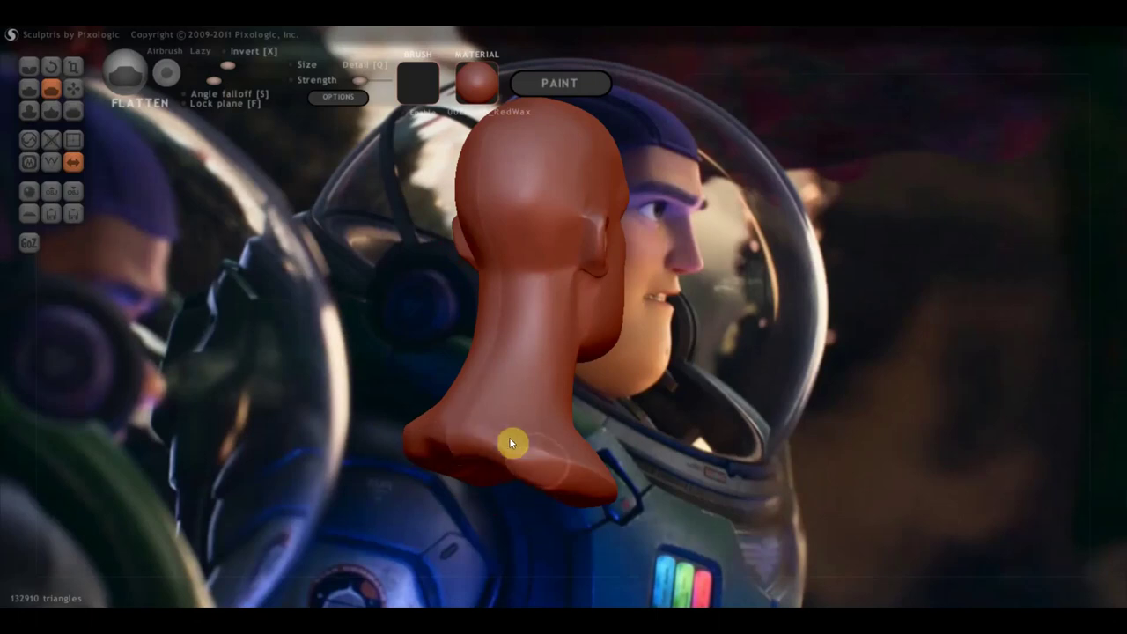
{"action": "mouse_move", "coordinate": [551, 296]}
{"action": "right_mouse_down"}
{"action": "mouse_move", "coordinate": [543, 414]}
{"action": "mouse_move", "coordinate": [399, 401]}
{"action": "mouse_move", "coordinate": [465, 390]}
{"action": "mouse_move", "coordinate": [711, 423]}
{"action": "mouse_move", "coordinate": [685, 382]}
{"action": "right_mouse_up"}
{"action": "scroll", "coordinate": [399, 402], "scroll_direction": "up", "scroll_amount": 3}
Crease a line along the ear and another down the neck below it.
{"action": "left_click", "coordinate": [29, 66]}
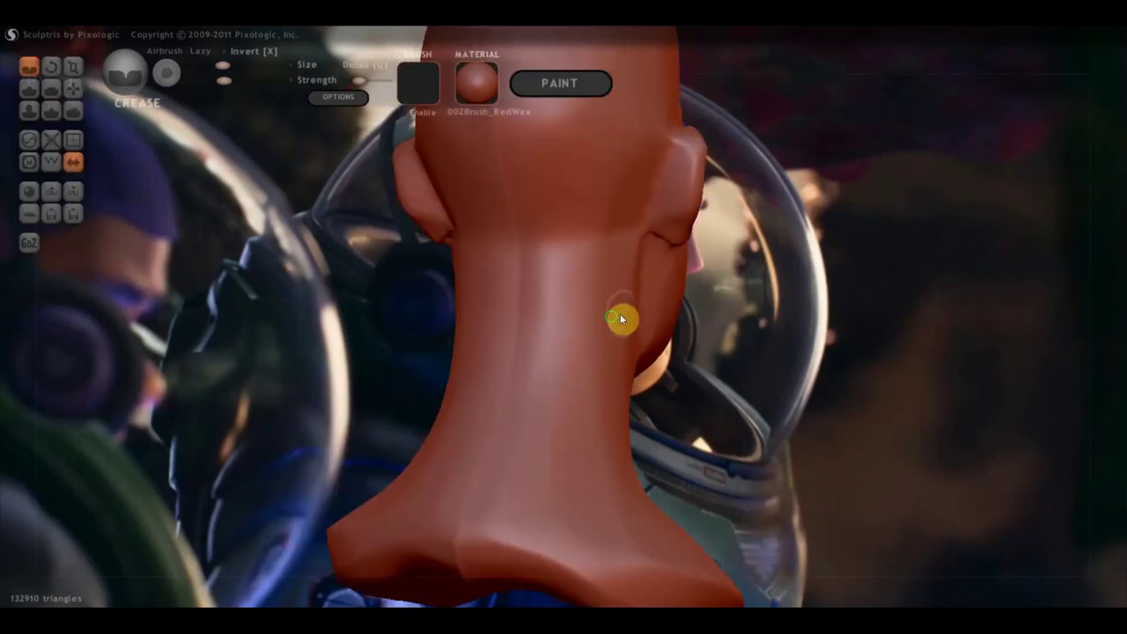
{"action": "right_click_drag", "start_coordinate": [618, 317], "coordinate": [583, 326]}
{"action": "left_click_drag", "start_coordinate": [630, 218], "coordinate": [630, 161]}
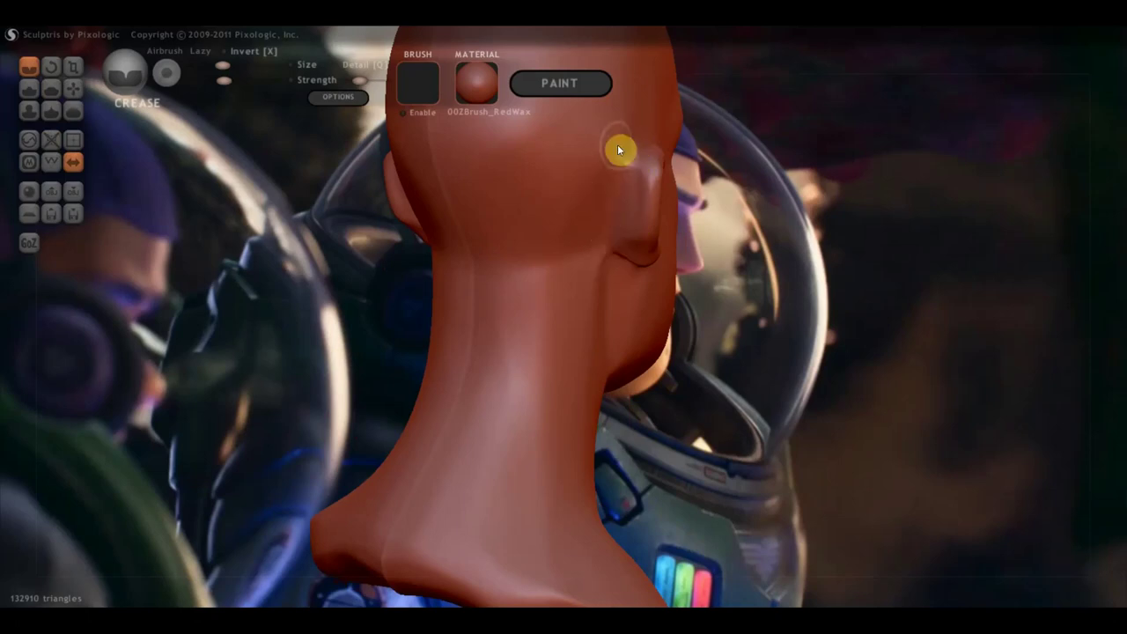
{"action": "right_click_drag", "start_coordinate": [607, 270], "coordinate": [497, 262]}
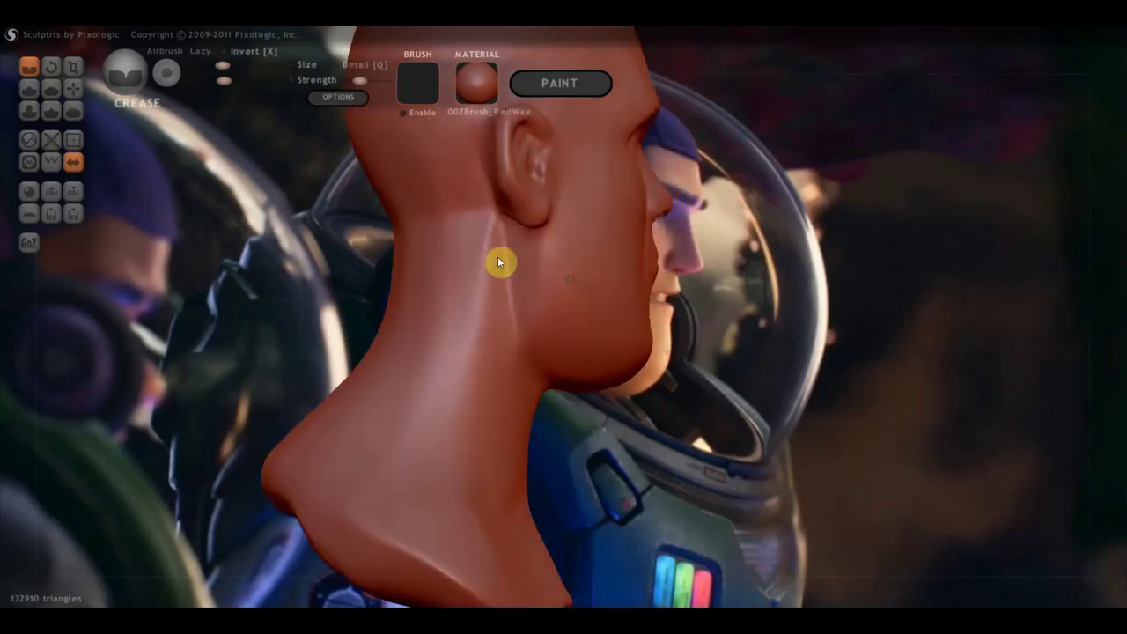
{"action": "left_click_drag", "start_coordinate": [483, 302], "coordinate": [488, 251]}
Rotate to a right-side profile and crease a small line beside the eye.
{"action": "mouse_move", "coordinate": [553, 421]}
{"action": "right_mouse_down"}
{"action": "mouse_move", "coordinate": [491, 432]}
{"action": "mouse_move", "coordinate": [487, 443]}
{"action": "mouse_move", "coordinate": [370, 428]}
{"action": "mouse_move", "coordinate": [458, 402]}
{"action": "mouse_move", "coordinate": [603, 470]}
{"action": "mouse_move", "coordinate": [589, 428]}
{"action": "right_mouse_up"}
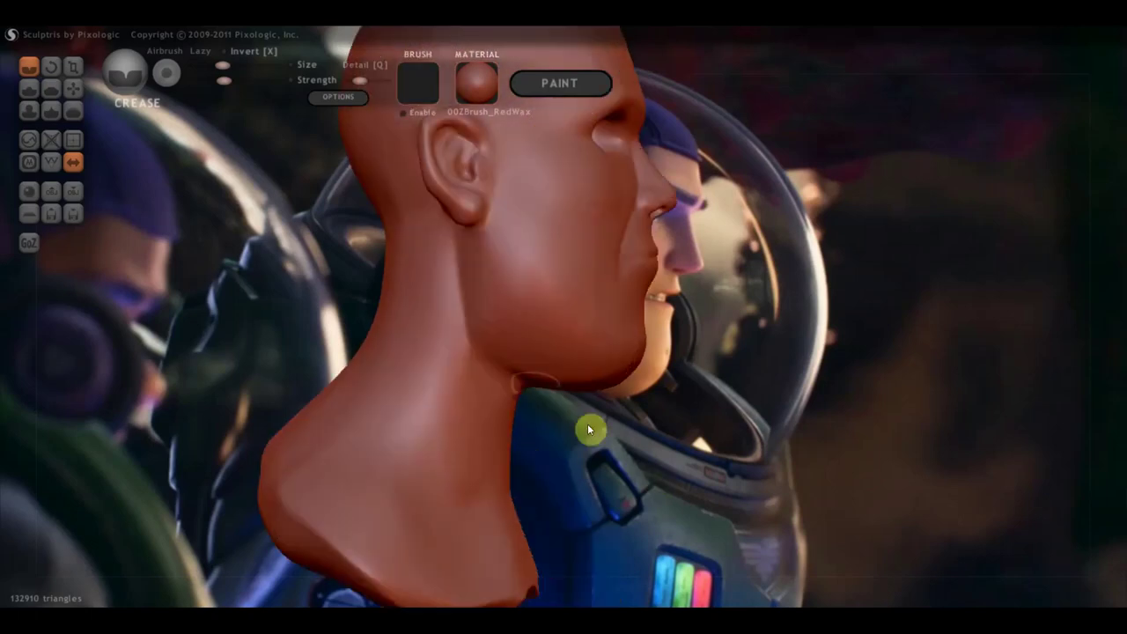
{"action": "mouse_move", "coordinate": [477, 490]}
{"action": "right_mouse_down"}
{"action": "mouse_move", "coordinate": [297, 467]}
{"action": "mouse_move", "coordinate": [379, 452]}
{"action": "mouse_move", "coordinate": [438, 407]}
{"action": "mouse_move", "coordinate": [540, 375]}
{"action": "mouse_move", "coordinate": [524, 466]}
{"action": "mouse_move", "coordinate": [565, 470]}
{"action": "mouse_move", "coordinate": [625, 389]}
{"action": "mouse_move", "coordinate": [619, 436]}
{"action": "right_mouse_up"}
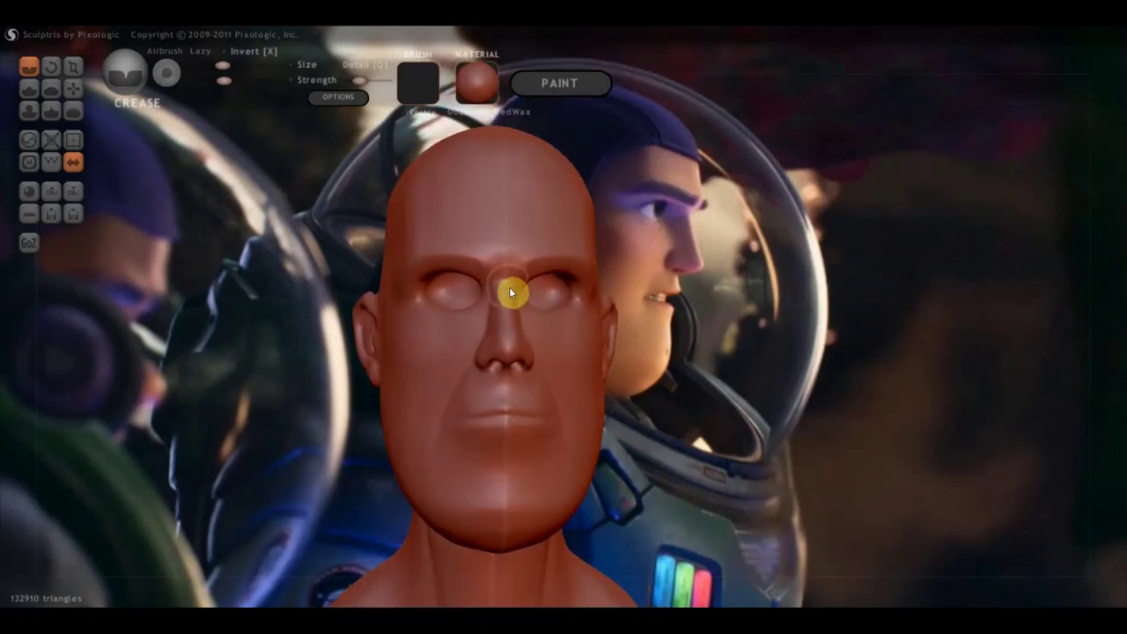
{"action": "scroll", "coordinate": [496, 332], "scroll_direction": "up", "scroll_amount": 2}
{"action": "mouse_move", "coordinate": [488, 355]}
{"action": "right_mouse_down"}
{"action": "mouse_move", "coordinate": [528, 388]}
{"action": "mouse_move", "coordinate": [653, 376]}
{"action": "right_mouse_up"}
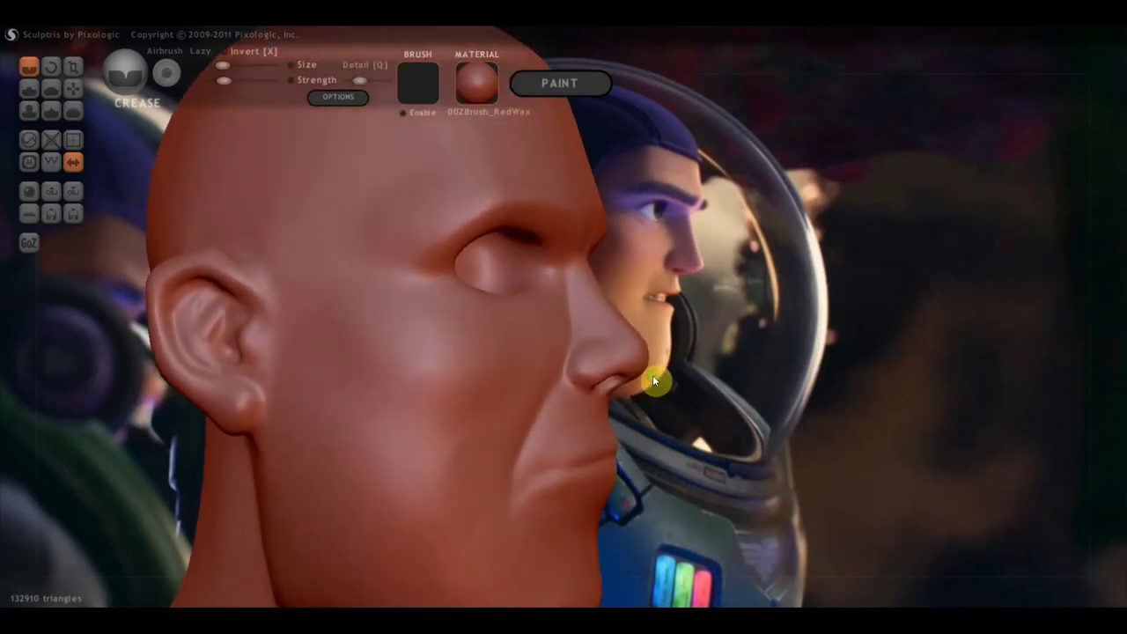
{"action": "left_click_drag", "start_coordinate": [554, 283], "coordinate": [566, 311]}
Crease down the cheek, then flatten the cheek plane below the eye from profile.
{"action": "left_click_drag", "start_coordinate": [571, 332], "coordinate": [555, 384]}
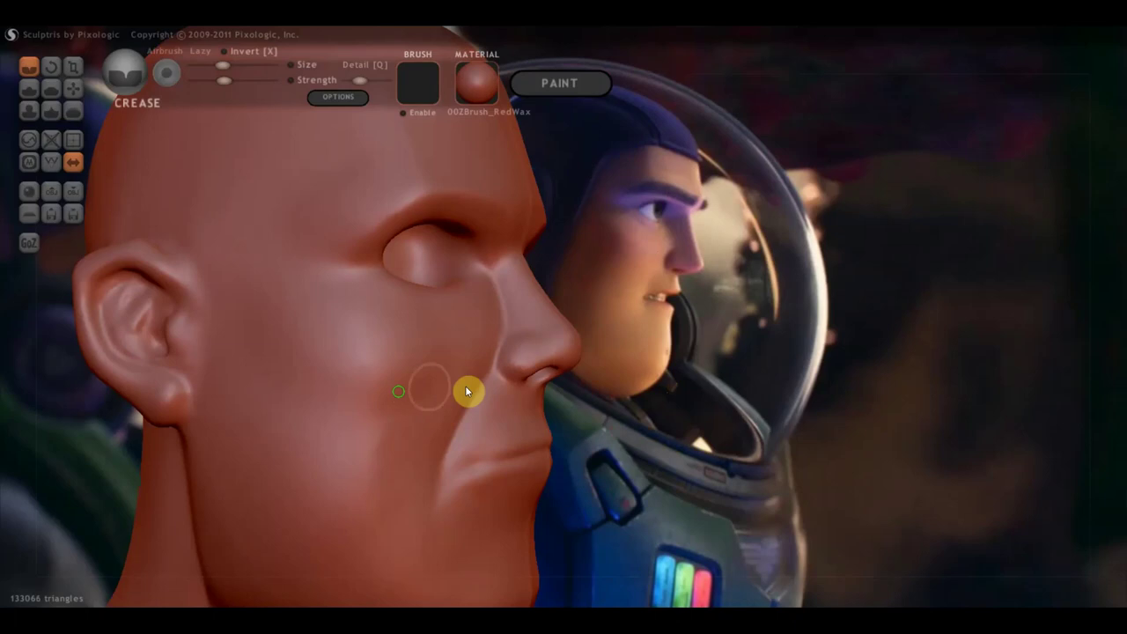
{"action": "left_click", "coordinate": [51, 88]}
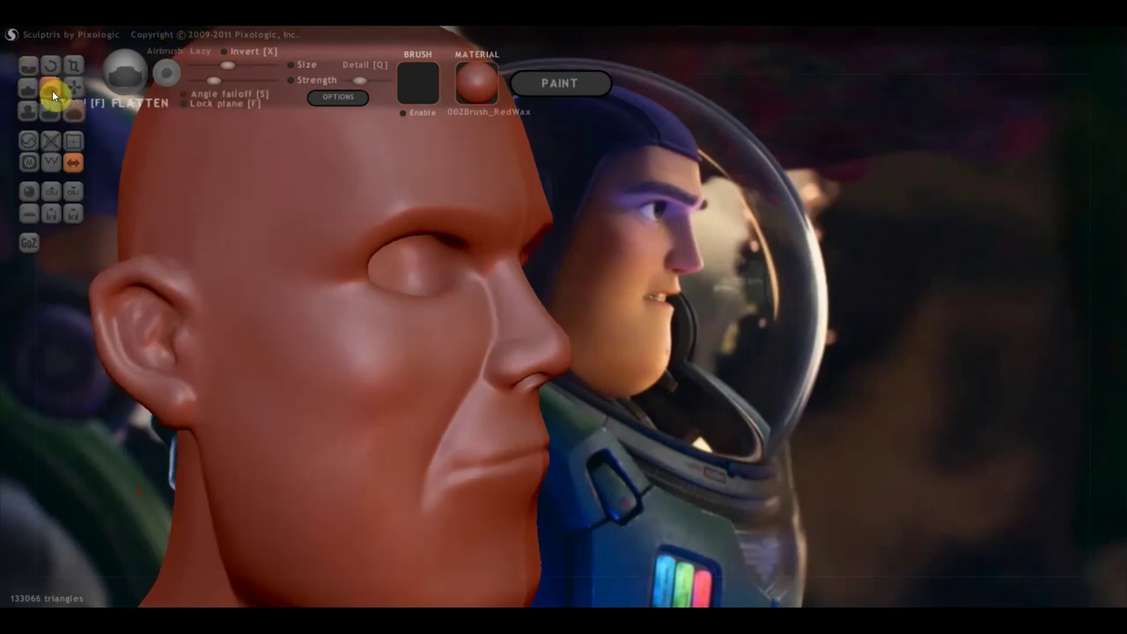
{"action": "mouse_move", "coordinate": [276, 328]}
{"action": "left_mouse_down"}
{"action": "mouse_move", "coordinate": [395, 326]}
{"action": "mouse_move", "coordinate": [282, 335]}
{"action": "mouse_move", "coordinate": [413, 292]}
{"action": "mouse_move", "coordinate": [343, 342]}
{"action": "mouse_move", "coordinate": [382, 360]}
{"action": "mouse_move", "coordinate": [430, 319]}
{"action": "mouse_move", "coordinate": [256, 347]}
{"action": "mouse_move", "coordinate": [267, 319]}
{"action": "mouse_move", "coordinate": [350, 352]}
{"action": "mouse_move", "coordinate": [321, 376]}
{"action": "left_mouse_up"}
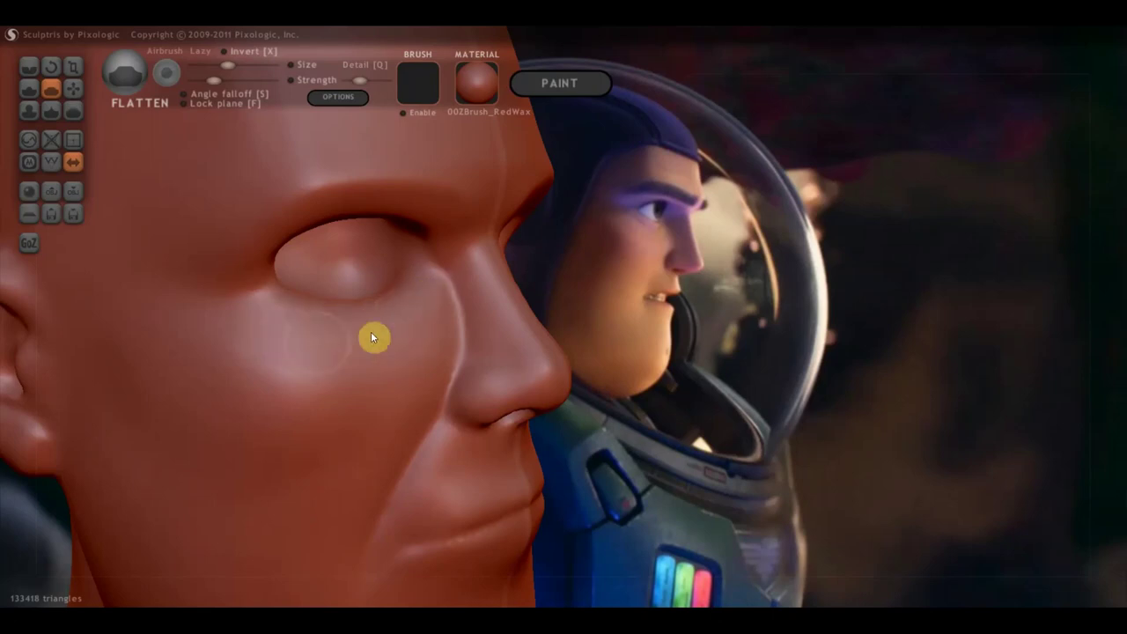
{"action": "mouse_move", "coordinate": [358, 362]}
{"action": "right_mouse_down"}
{"action": "mouse_move", "coordinate": [280, 361]}
{"action": "mouse_move", "coordinate": [332, 397]}
{"action": "mouse_move", "coordinate": [402, 382]}
{"action": "right_mouse_up"}
{"action": "mouse_move", "coordinate": [402, 382]}
{"action": "left_mouse_down"}
{"action": "mouse_move", "coordinate": [309, 402]}
{"action": "mouse_move", "coordinate": [323, 412]}
{"action": "left_mouse_up"}
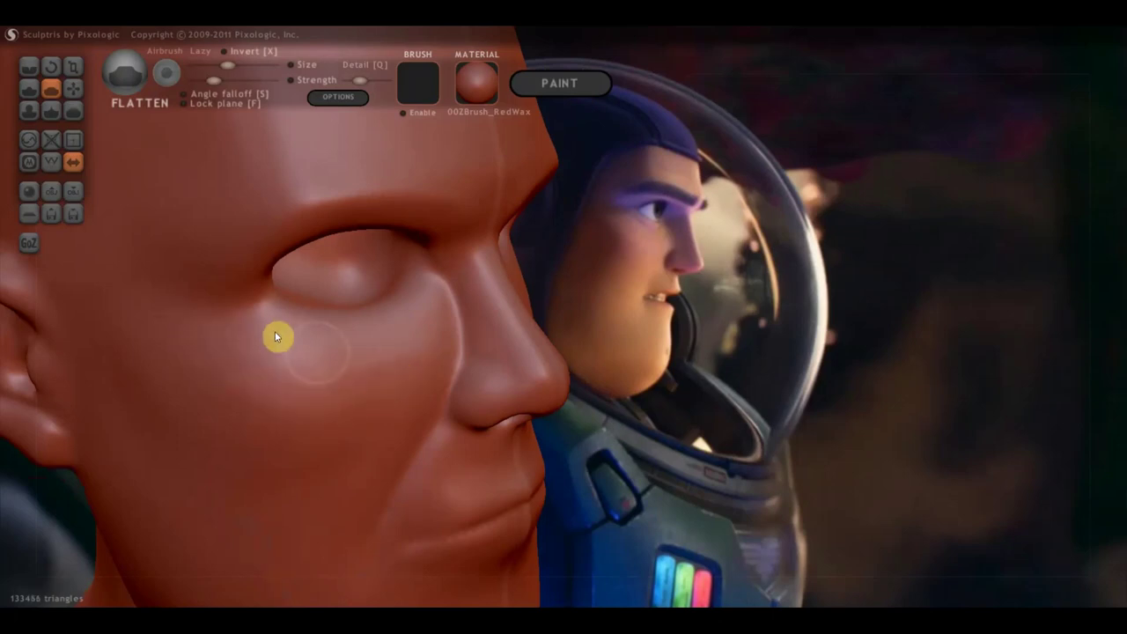
{"action": "left_click_drag", "start_coordinate": [264, 334], "coordinate": [255, 311]}
{"action": "scroll", "coordinate": [294, 350], "scroll_direction": "down", "scroll_amount": 5}
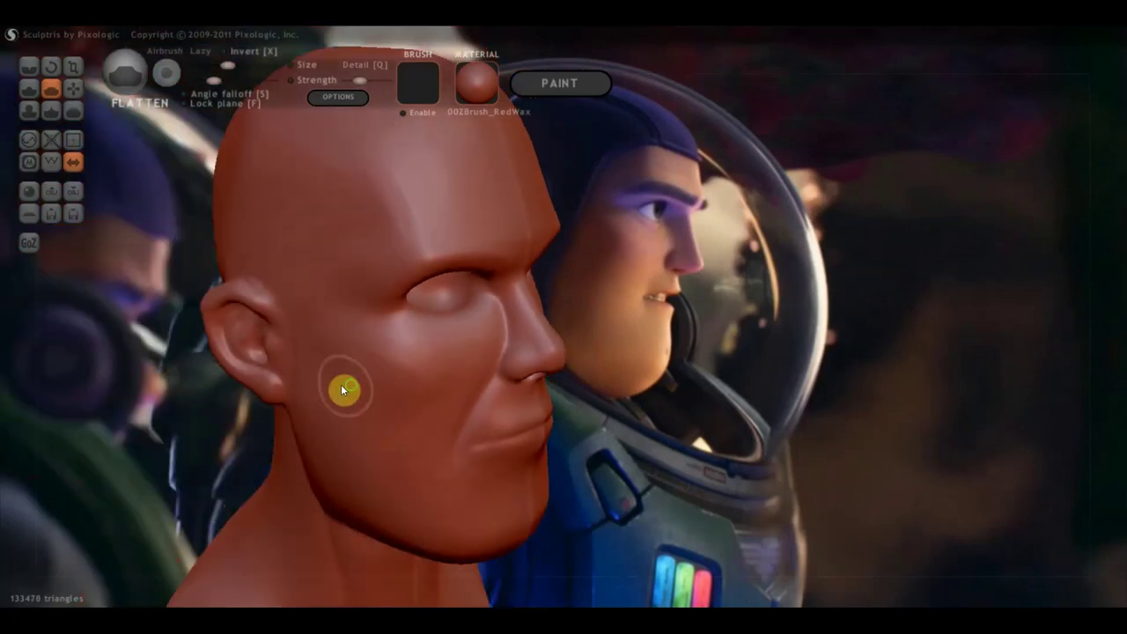
{"action": "mouse_move", "coordinate": [405, 359]}
{"action": "right_mouse_down"}
{"action": "mouse_move", "coordinate": [431, 426]}
{"action": "mouse_move", "coordinate": [455, 445]}
{"action": "mouse_move", "coordinate": [455, 413]}
{"action": "mouse_move", "coordinate": [481, 365]}
{"action": "mouse_move", "coordinate": [357, 345]}
{"action": "right_mouse_up"}
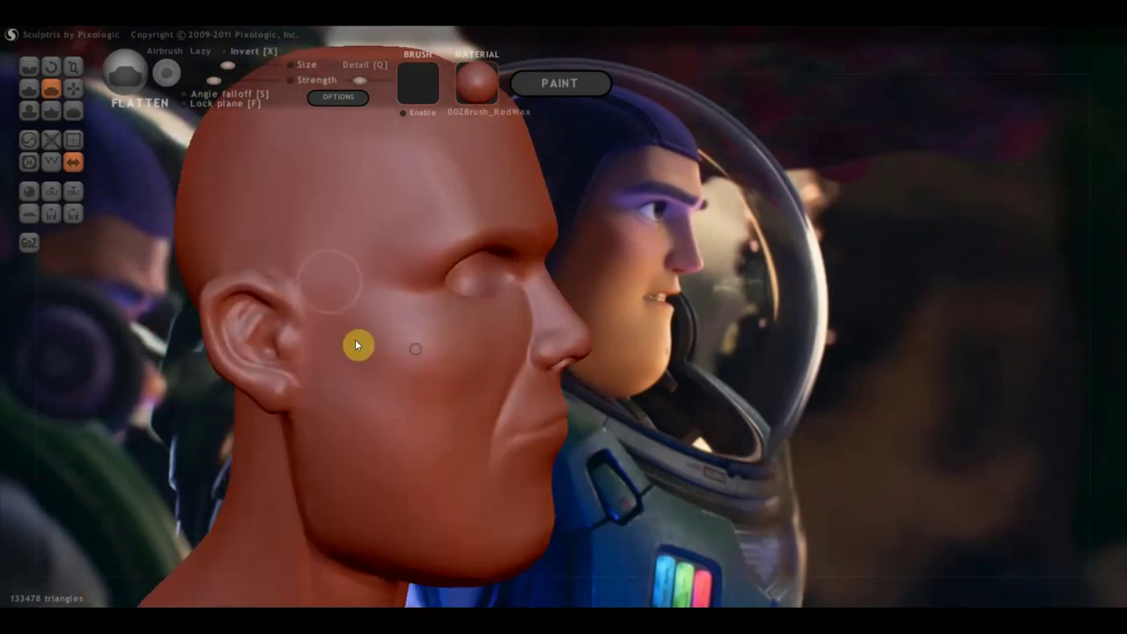
Set the scene background to the front-view Buzz Lightyear screenshot 131029.
{"action": "left_click", "coordinate": [340, 97]}
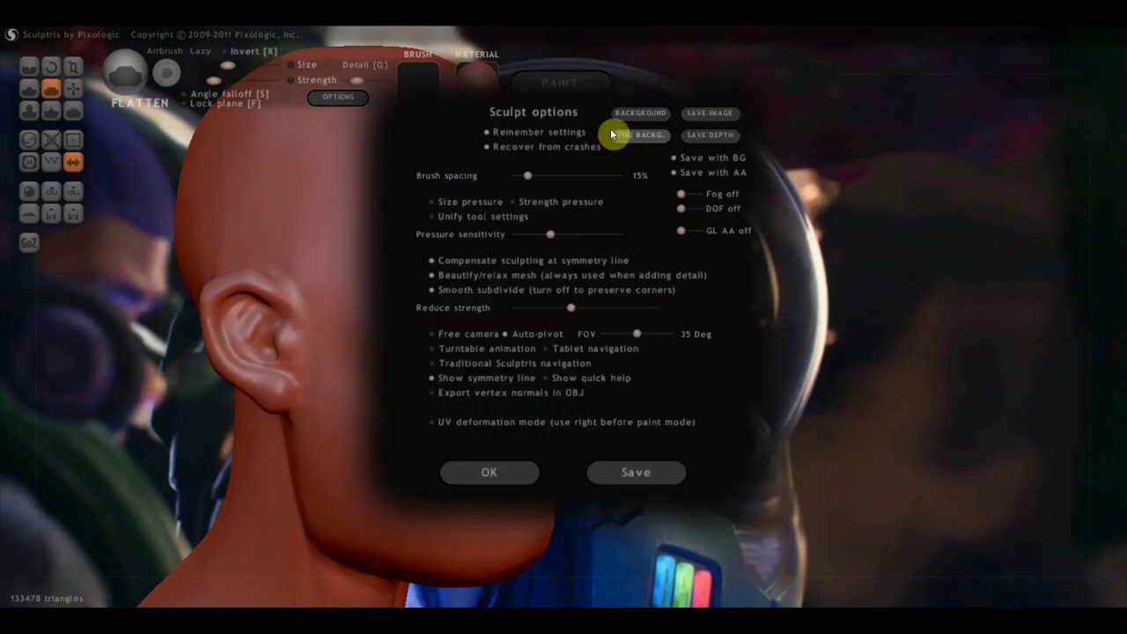
{"action": "left_click", "coordinate": [633, 113]}
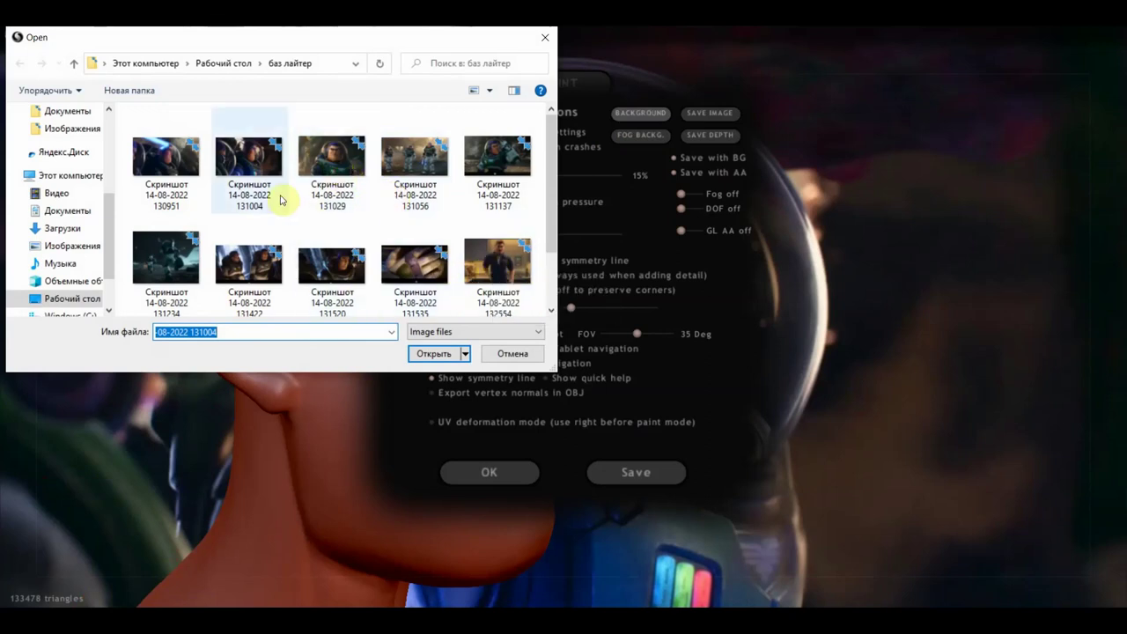
{"action": "left_click", "coordinate": [176, 156]}
{"action": "left_click", "coordinate": [333, 264]}
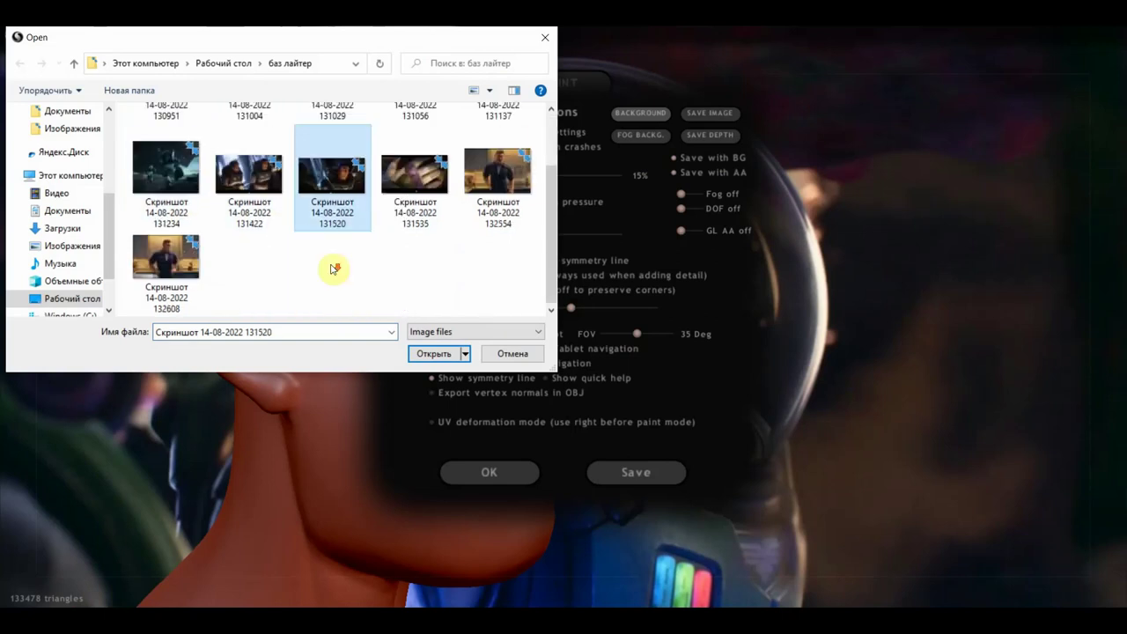
{"action": "scroll", "coordinate": [405, 211], "scroll_direction": "up", "scroll_amount": 2}
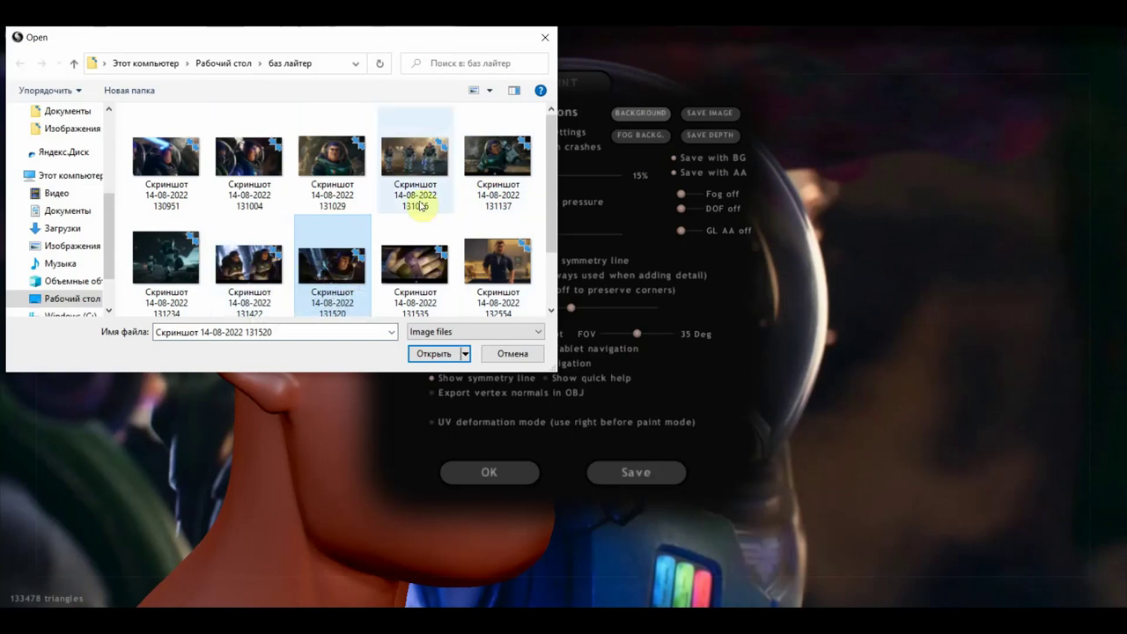
{"action": "left_click", "coordinate": [334, 165]}
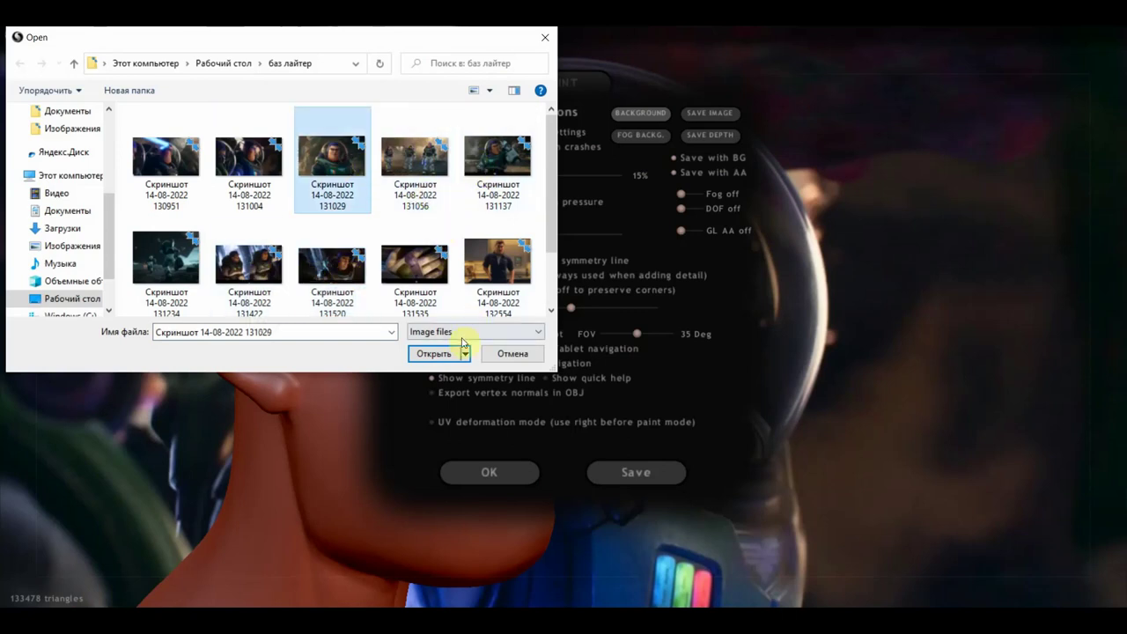
{"action": "left_click", "coordinate": [450, 352]}
Turn the head to face front and position it to the left of Buzz.
{"action": "left_click", "coordinate": [479, 472]}
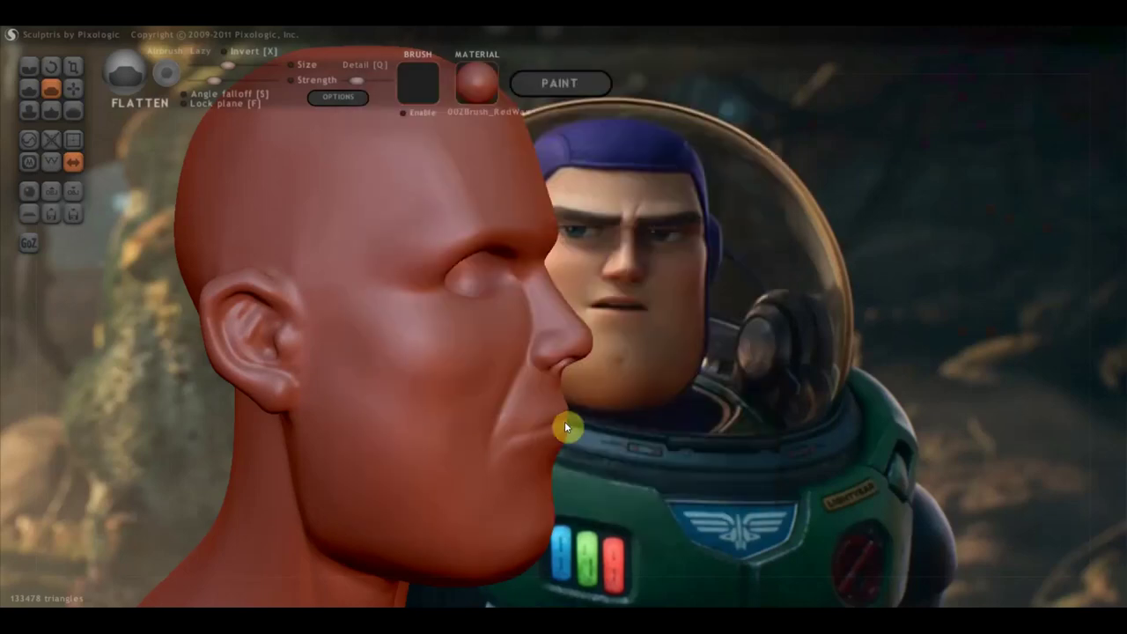
{"action": "left_click_drag", "start_coordinate": [564, 421], "coordinate": [514, 388]}
{"action": "scroll", "coordinate": [649, 382], "scroll_direction": "down", "scroll_amount": 5}
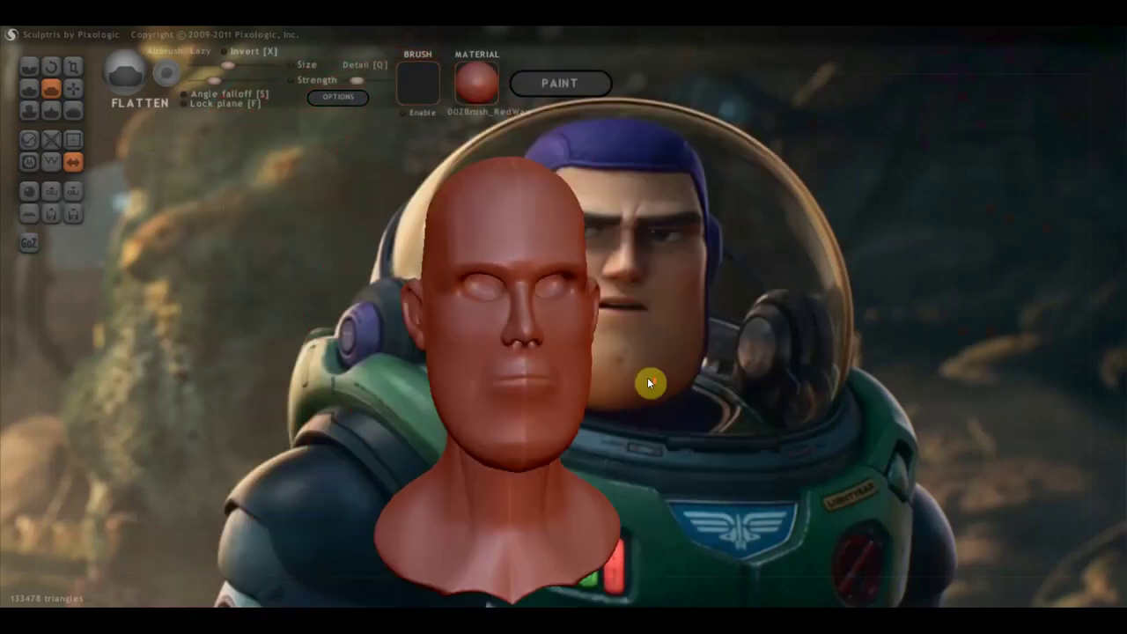
{"action": "mouse_move", "coordinate": [611, 390]}
{"action": "left_mouse_down", "text": "alt"}
{"action": "mouse_move", "coordinate": [700, 343]}
{"action": "mouse_move", "coordinate": [750, 345]}
{"action": "mouse_move", "coordinate": [731, 354]}
{"action": "left_mouse_up", "text": "alt"}
{"action": "scroll", "coordinate": [749, 344], "scroll_direction": "up", "scroll_amount": 2}
{"action": "scroll", "coordinate": [749, 343], "scroll_direction": "up", "scroll_amount": 1}
{"action": "scroll", "coordinate": [749, 343], "scroll_direction": "down", "scroll_amount": 2}
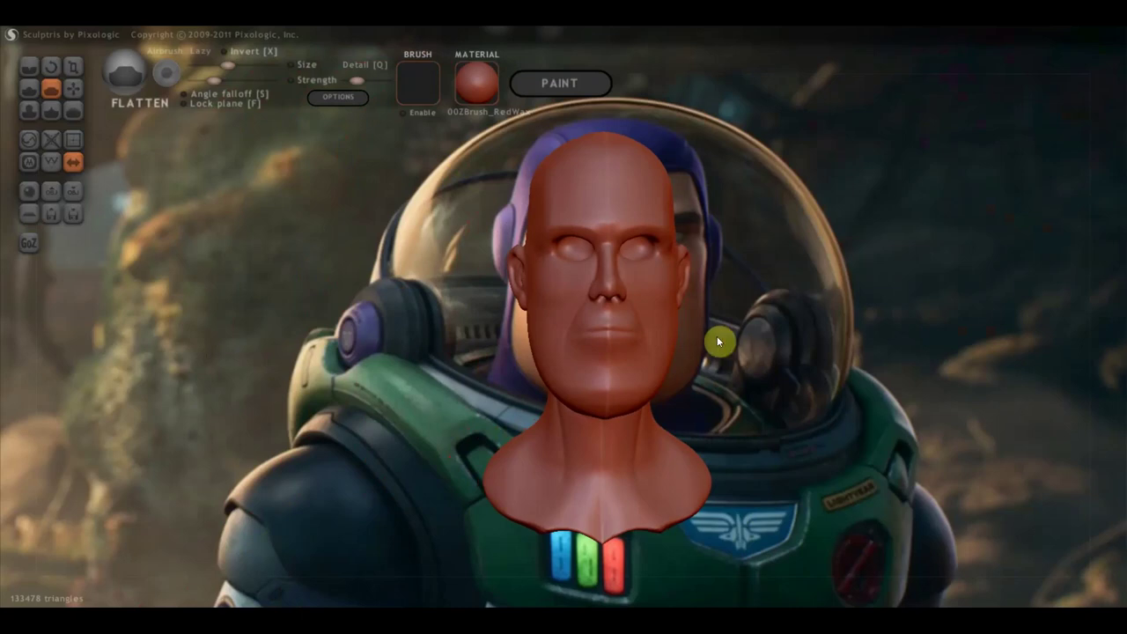
{"action": "left_click_drag", "start_coordinate": [731, 338], "coordinate": [484, 389], "text": "alt"}
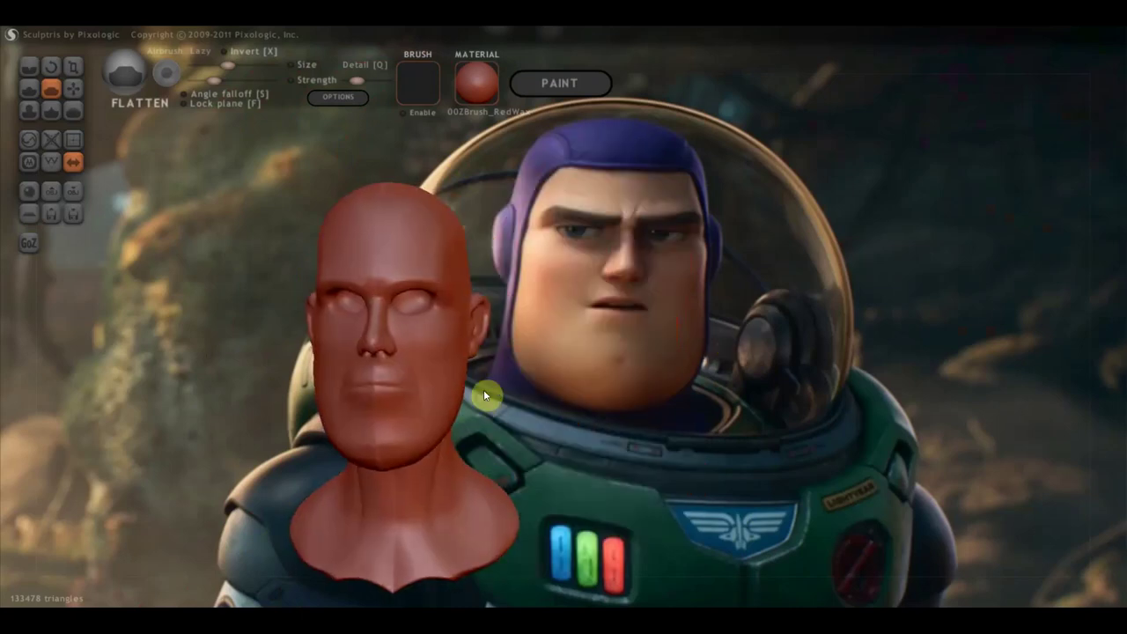
Widen and lengthen the head with the Grab brush, then view it three-quarter.
{"action": "left_click", "coordinate": [73, 89]}
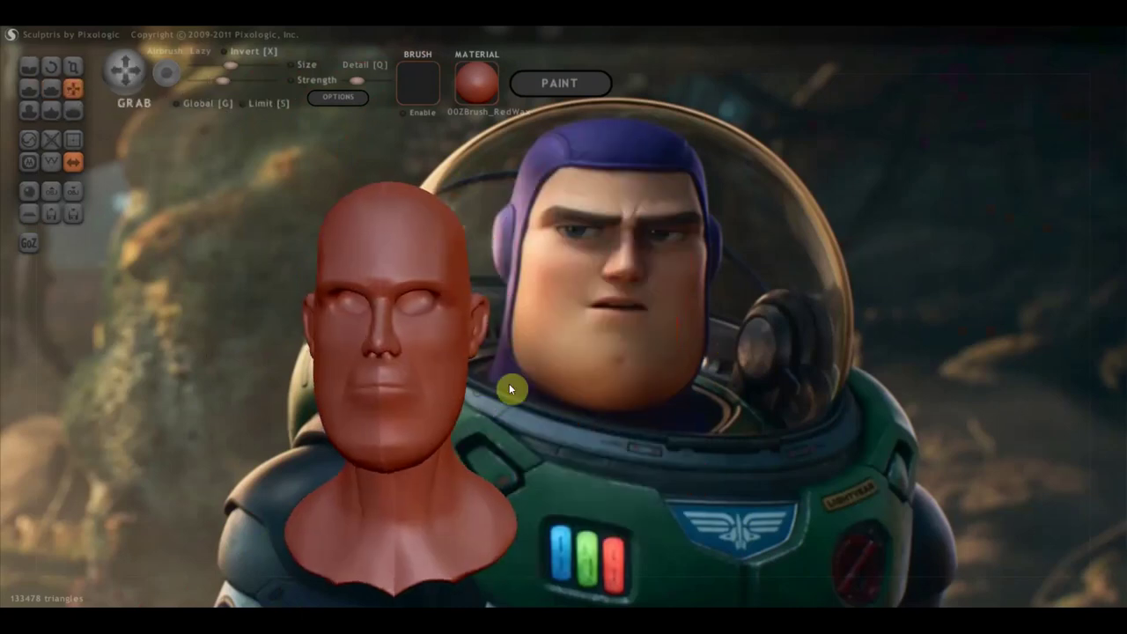
{"action": "scroll", "coordinate": [509, 384], "scroll_direction": "up", "scroll_amount": 2}
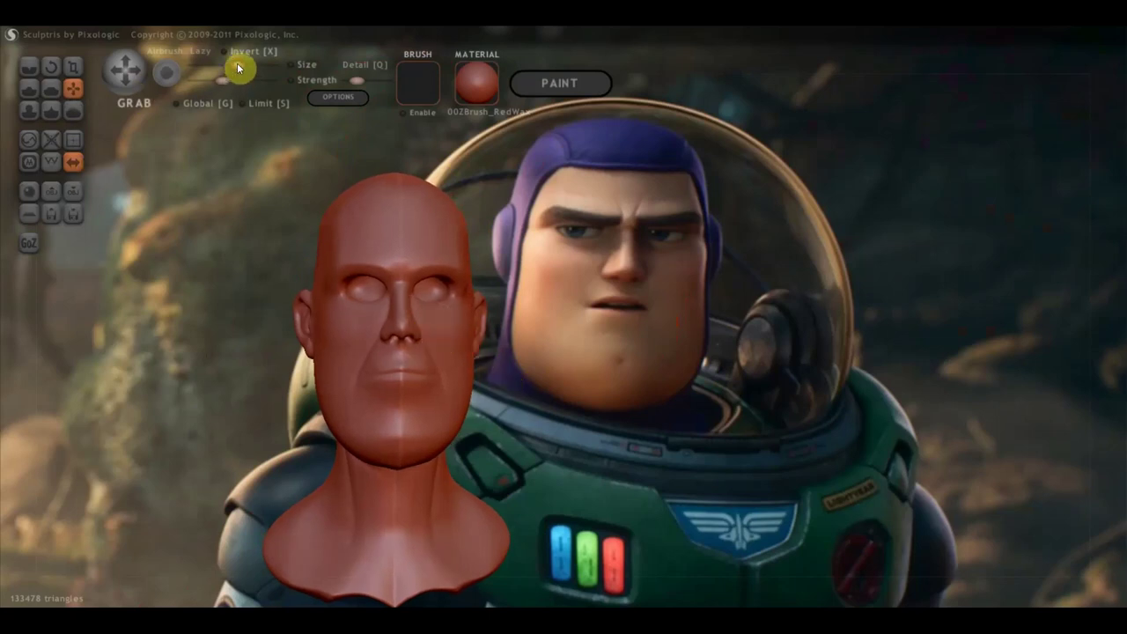
{"action": "mouse_move", "coordinate": [458, 345]}
{"action": "left_mouse_down"}
{"action": "mouse_move", "coordinate": [322, 373]}
{"action": "mouse_move", "coordinate": [344, 422]}
{"action": "mouse_move", "coordinate": [374, 437]}
{"action": "mouse_move", "coordinate": [445, 395]}
{"action": "left_mouse_up"}
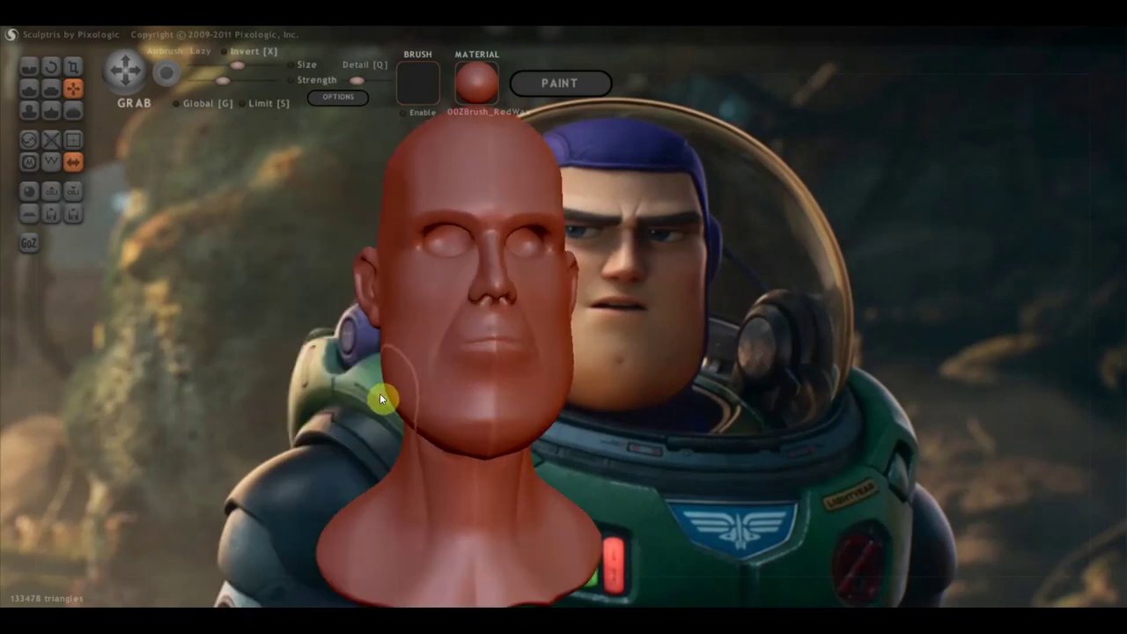
{"action": "mouse_move", "coordinate": [435, 405]}
{"action": "right_mouse_down"}
{"action": "mouse_move", "coordinate": [451, 419]}
{"action": "mouse_move", "coordinate": [533, 406]}
{"action": "mouse_move", "coordinate": [407, 376]}
{"action": "mouse_move", "coordinate": [635, 403]}
{"action": "right_mouse_up"}
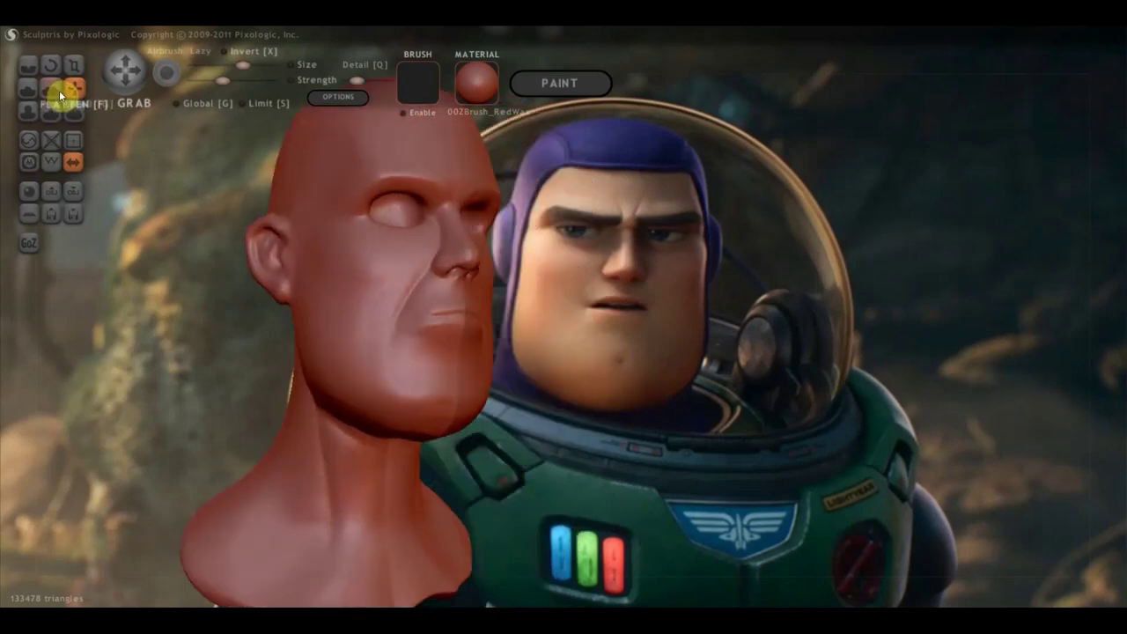
Build up and round out the chin and jawline with the Draw brush.
{"action": "left_click", "coordinate": [30, 88]}
{"action": "scroll", "coordinate": [361, 400], "scroll_direction": "up", "scroll_amount": 2}
{"action": "left_click_drag", "start_coordinate": [361, 402], "coordinate": [420, 408]}
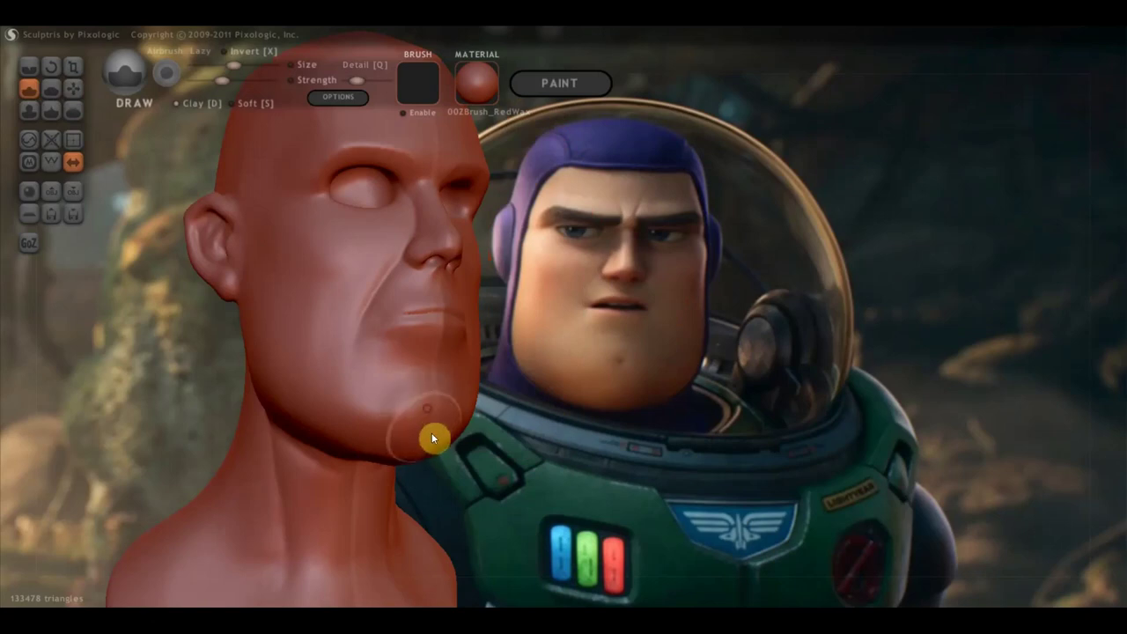
{"action": "key", "text": "c"}
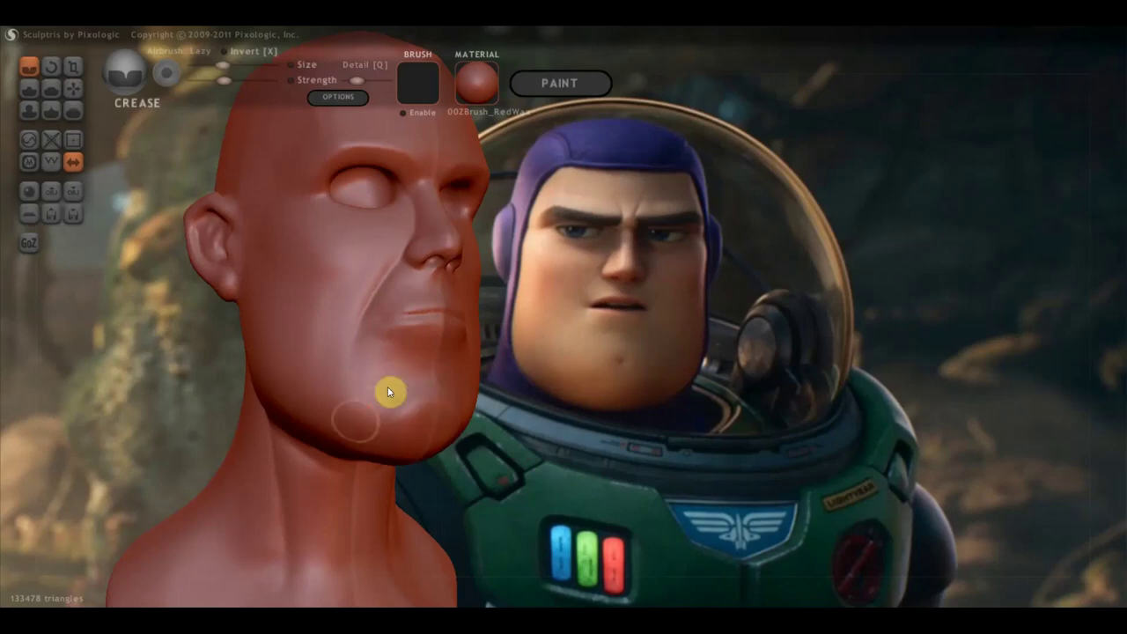
Rotate the head through front, side and three-quarter views to check the jaw.
{"action": "right_click_drag", "start_coordinate": [439, 443], "coordinate": [405, 437]}
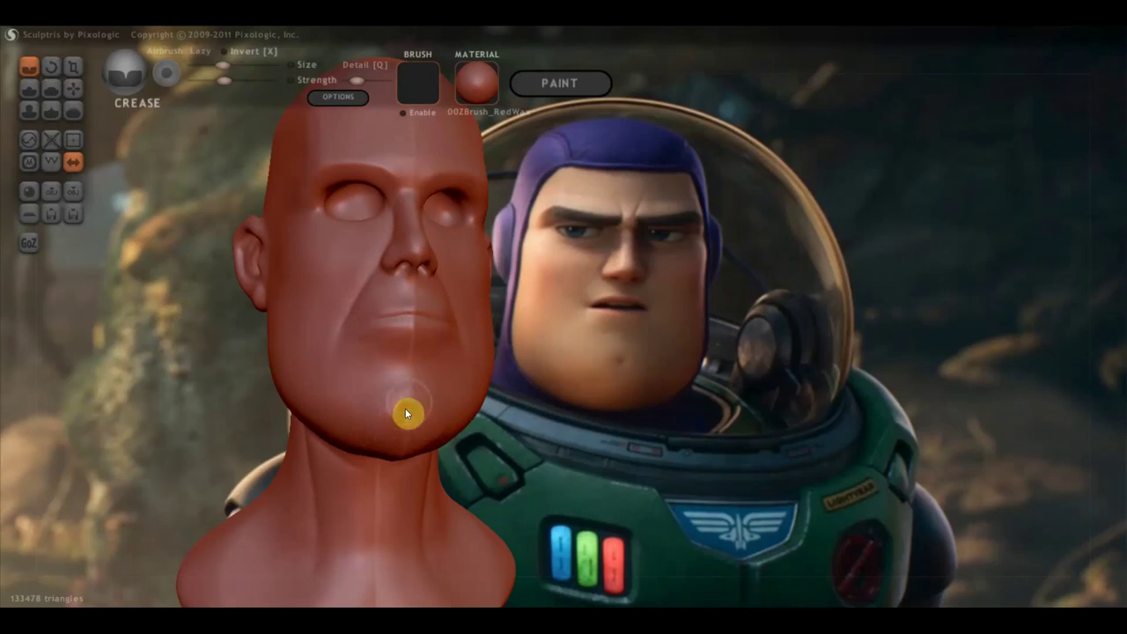
{"action": "mouse_move", "coordinate": [433, 370]}
{"action": "right_mouse_down"}
{"action": "mouse_move", "coordinate": [408, 369]}
{"action": "mouse_move", "coordinate": [448, 408]}
{"action": "right_mouse_up"}
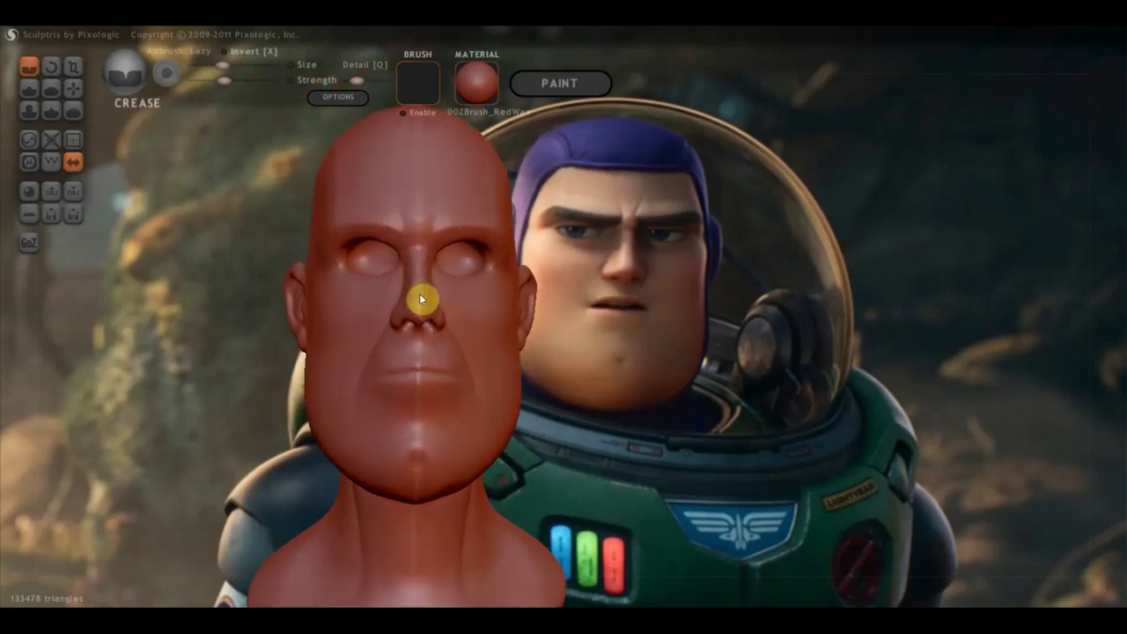
{"action": "right_click_drag", "start_coordinate": [539, 270], "coordinate": [536, 262]}
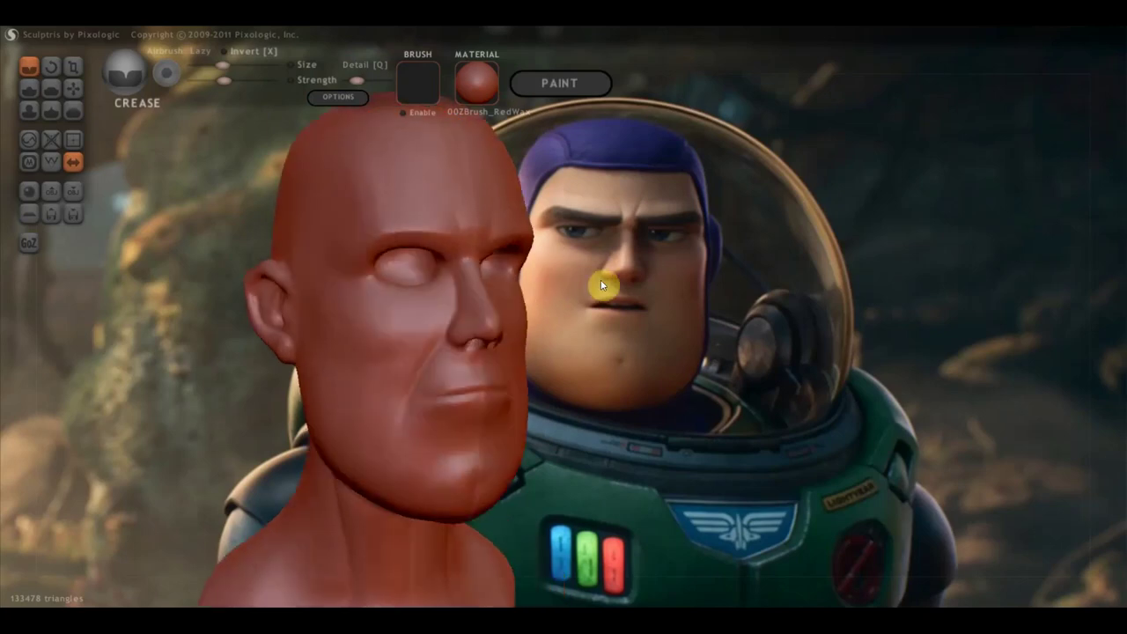
{"action": "mouse_move", "coordinate": [410, 225]}
{"action": "right_mouse_down"}
{"action": "mouse_move", "coordinate": [502, 217]}
{"action": "mouse_move", "coordinate": [432, 252]}
{"action": "right_mouse_up"}
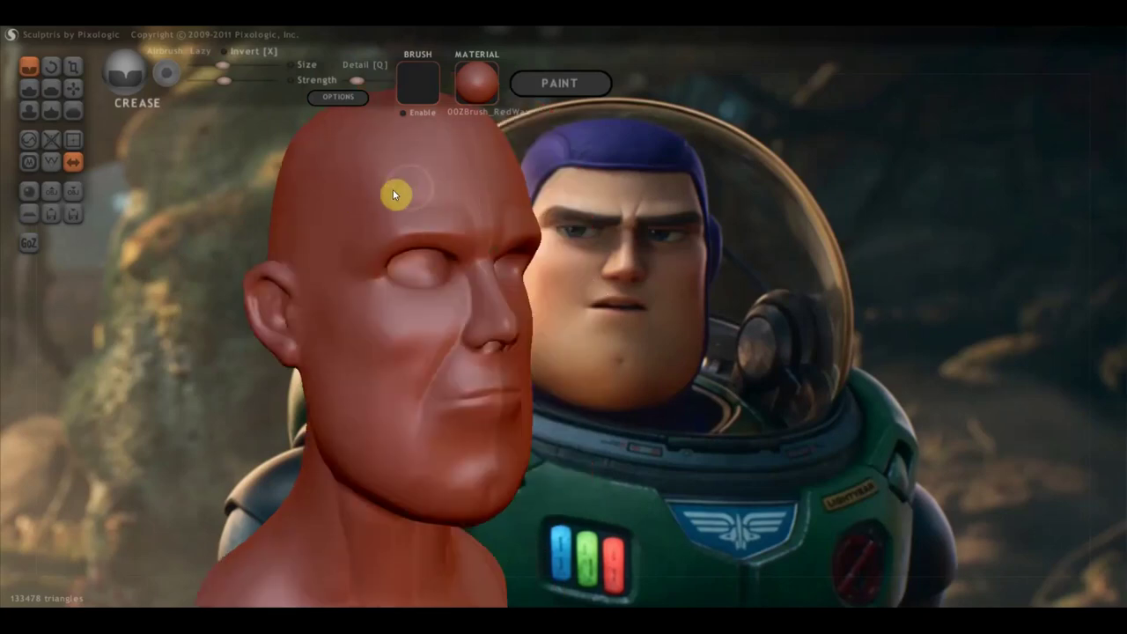
{"action": "right_click_drag", "start_coordinate": [308, 274], "coordinate": [289, 264]}
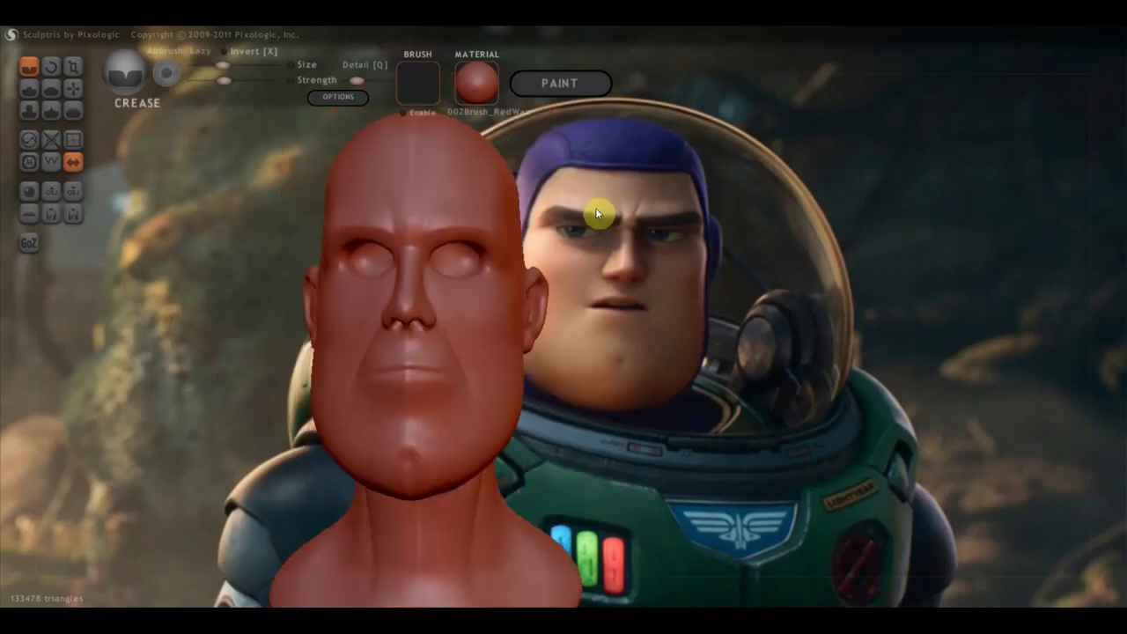
{"action": "mouse_move", "coordinate": [572, 224]}
{"action": "right_mouse_down"}
{"action": "mouse_move", "coordinate": [542, 287]}
{"action": "mouse_move", "coordinate": [430, 272]}
{"action": "right_mouse_up"}
Zoom in on the profile and tweak the nose length with the Grab brush.
{"action": "left_click", "coordinate": [76, 87]}
{"action": "mouse_move", "coordinate": [264, 150]}
{"action": "right_mouse_down"}
{"action": "mouse_move", "coordinate": [374, 188]}
{"action": "mouse_move", "coordinate": [476, 257]}
{"action": "mouse_move", "coordinate": [471, 327]}
{"action": "right_mouse_up"}
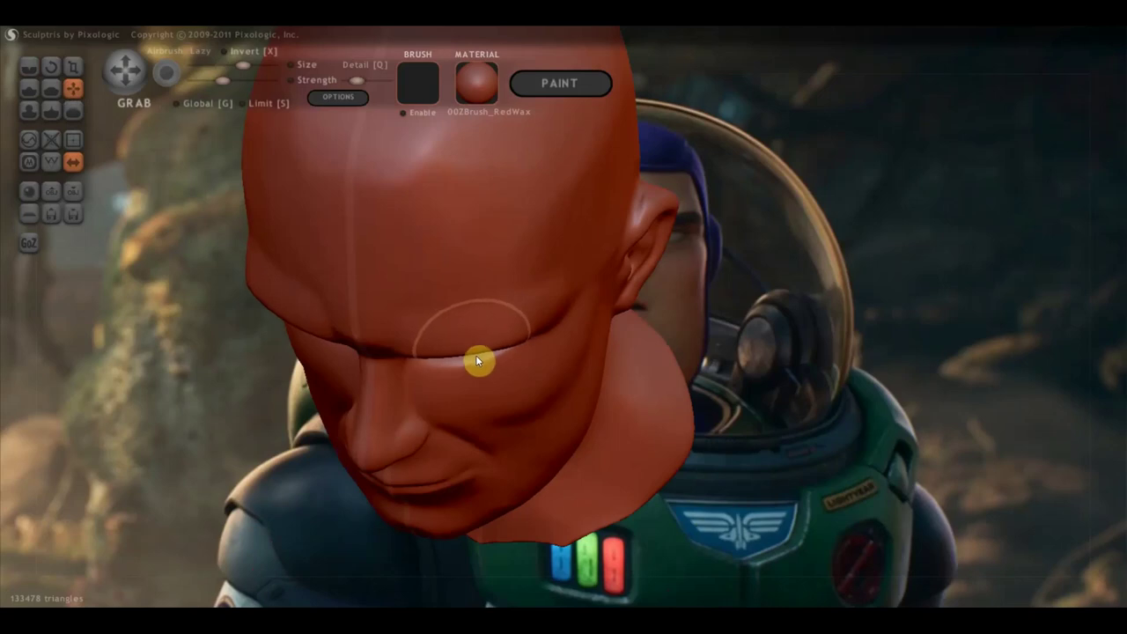
{"action": "mouse_move", "coordinate": [439, 342]}
{"action": "right_mouse_down"}
{"action": "mouse_move", "coordinate": [425, 271]}
{"action": "mouse_move", "coordinate": [501, 197]}
{"action": "mouse_move", "coordinate": [527, 193]}
{"action": "mouse_move", "coordinate": [587, 335]}
{"action": "mouse_move", "coordinate": [556, 230]}
{"action": "mouse_move", "coordinate": [574, 279]}
{"action": "mouse_move", "coordinate": [561, 268]}
{"action": "right_mouse_up"}
{"action": "scroll", "coordinate": [526, 191], "scroll_direction": "down", "scroll_amount": 3}
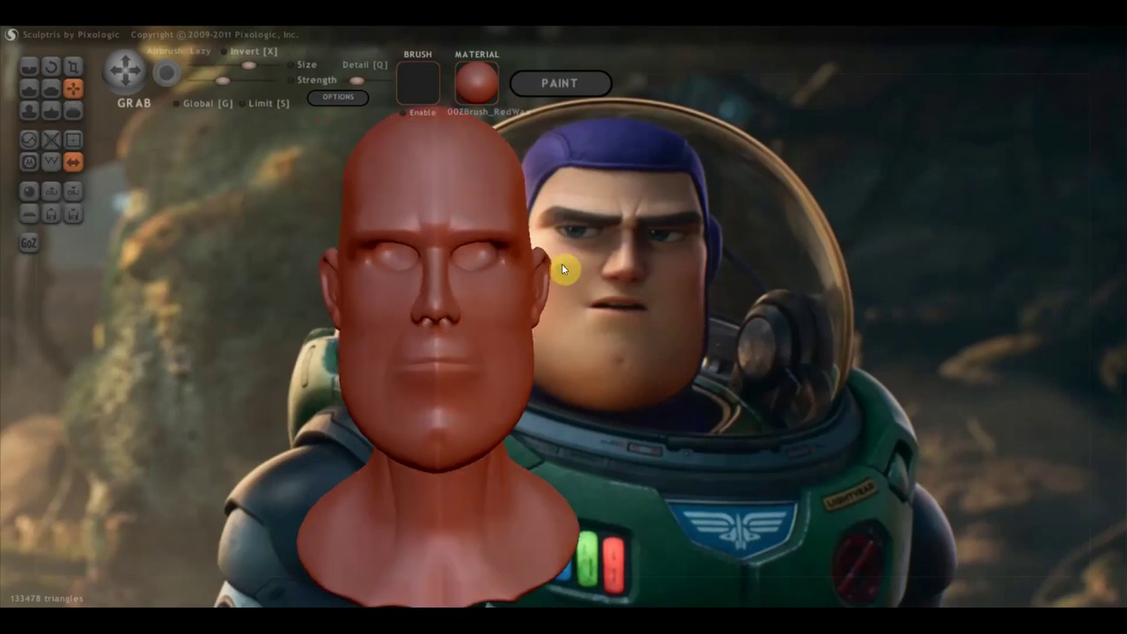
{"action": "mouse_move", "coordinate": [544, 354]}
{"action": "right_mouse_down"}
{"action": "mouse_move", "coordinate": [535, 345]}
{"action": "mouse_move", "coordinate": [515, 377]}
{"action": "mouse_move", "coordinate": [506, 335]}
{"action": "mouse_move", "coordinate": [481, 315]}
{"action": "mouse_move", "coordinate": [502, 336]}
{"action": "mouse_move", "coordinate": [271, 236]}
{"action": "right_mouse_up"}
{"action": "scroll", "coordinate": [515, 377], "scroll_direction": "up", "scroll_amount": 3}
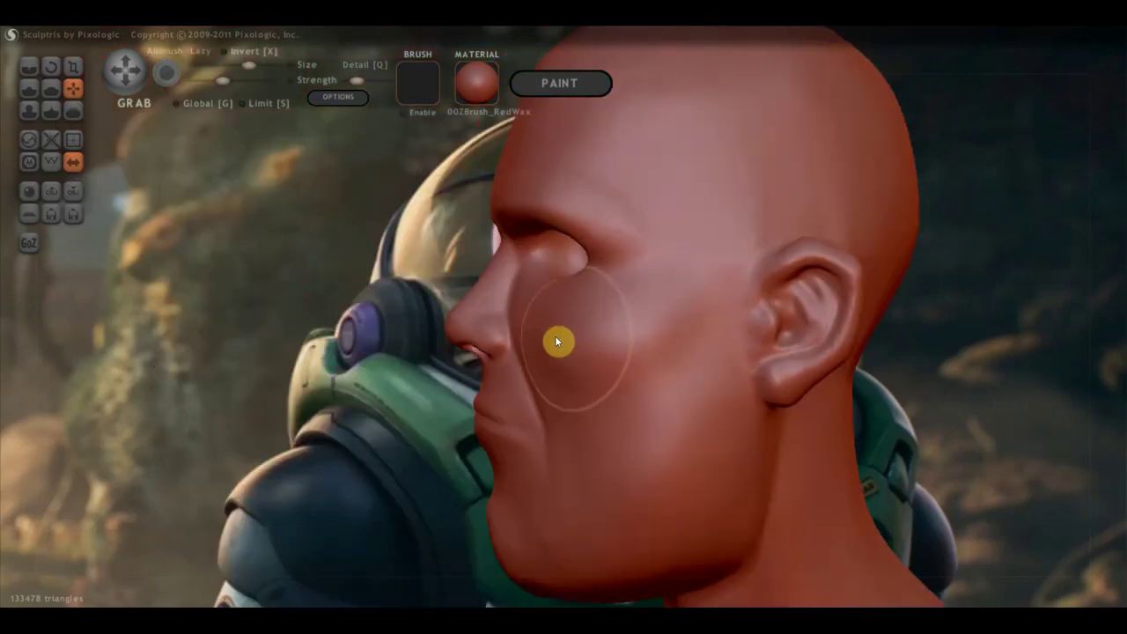
{"action": "scroll", "coordinate": [498, 317], "scroll_direction": "up", "scroll_amount": 3}
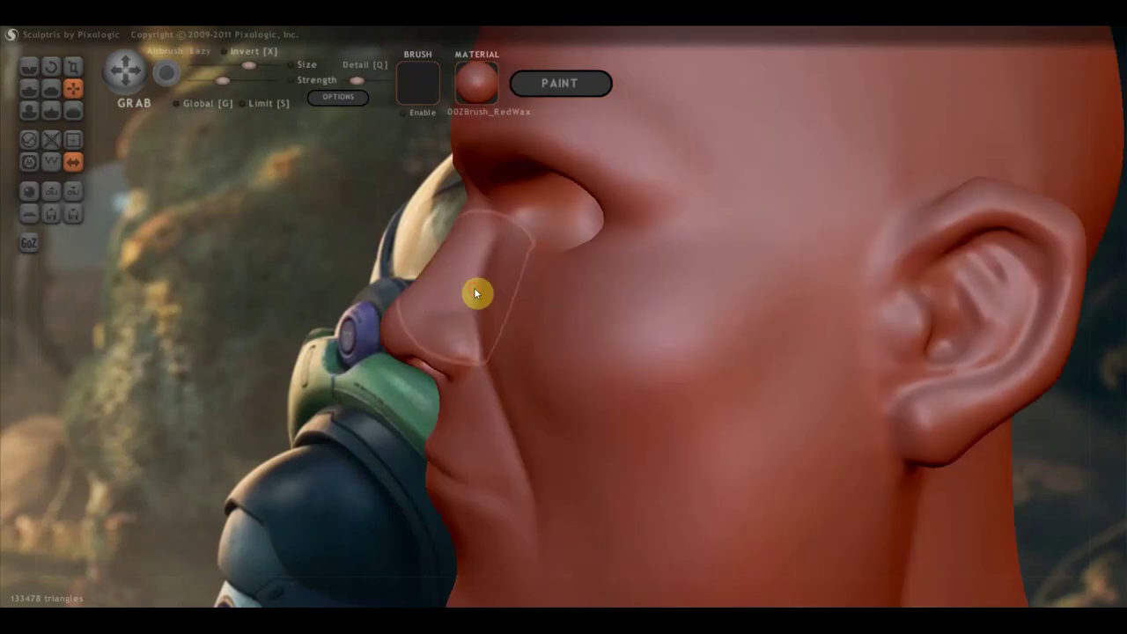
{"action": "mouse_move", "coordinate": [495, 295]}
{"action": "left_mouse_down"}
{"action": "mouse_move", "coordinate": [488, 328]}
{"action": "mouse_move", "coordinate": [495, 289]}
{"action": "mouse_move", "coordinate": [497, 308]}
{"action": "mouse_move", "coordinate": [447, 277]}
{"action": "left_mouse_up"}
Pull the lips downward to flatten them, then return to the front view.
{"action": "scroll", "coordinate": [423, 251], "scroll_direction": "up", "scroll_amount": 2}
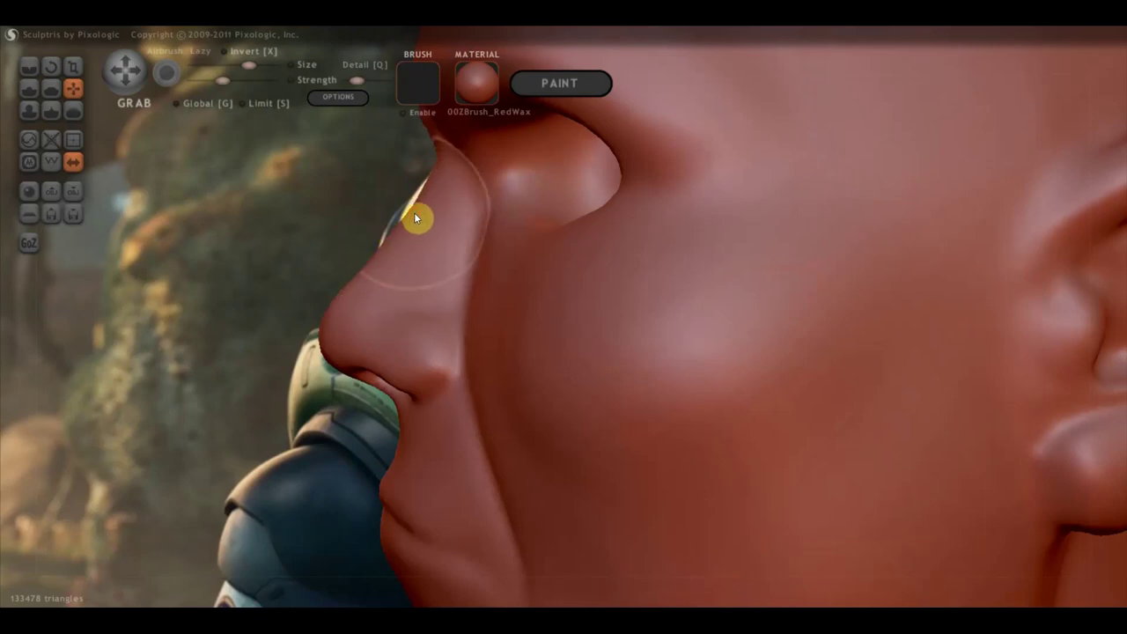
{"action": "scroll", "coordinate": [411, 216], "scroll_direction": "down", "scroll_amount": 2}
{"action": "scroll", "coordinate": [478, 360], "scroll_direction": "down", "scroll_amount": 2}
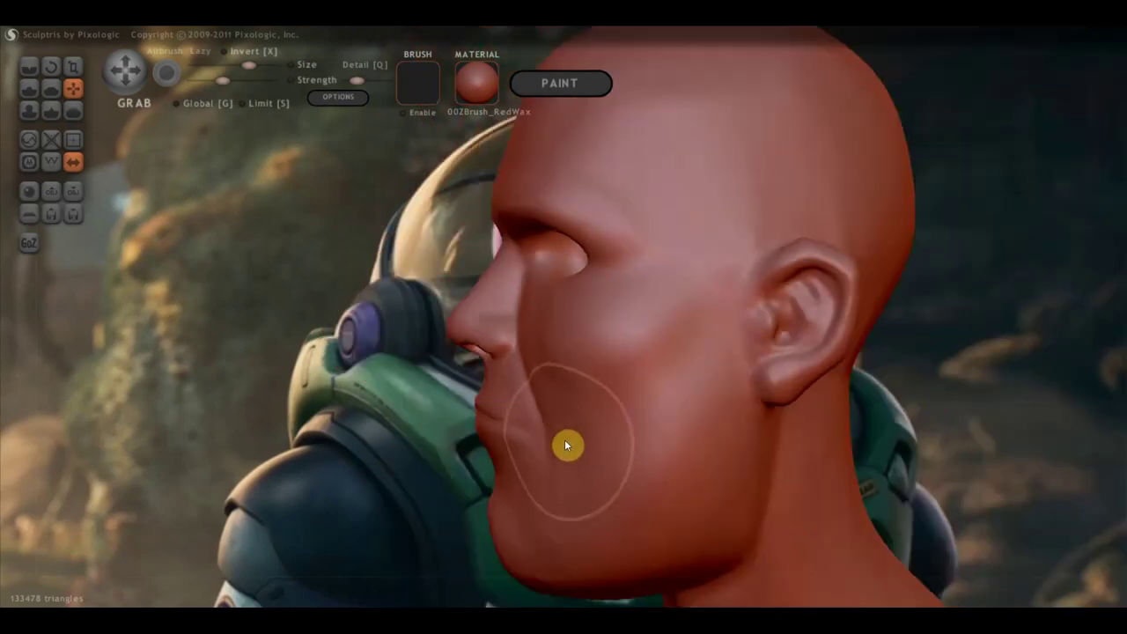
{"action": "right_click_drag", "start_coordinate": [619, 433], "coordinate": [250, 383], "text": "alt"}
{"action": "scroll", "coordinate": [264, 387], "scroll_direction": "up", "scroll_amount": 2}
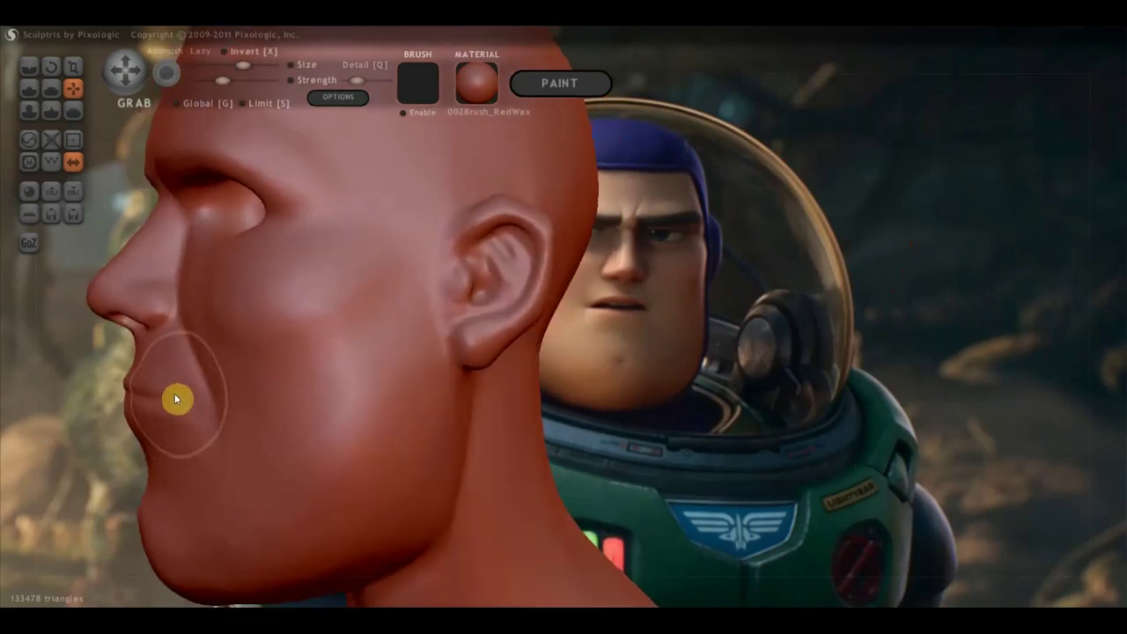
{"action": "left_click_drag", "start_coordinate": [163, 437], "coordinate": [168, 566]}
{"action": "scroll", "coordinate": [299, 510], "scroll_direction": "down", "scroll_amount": 3}
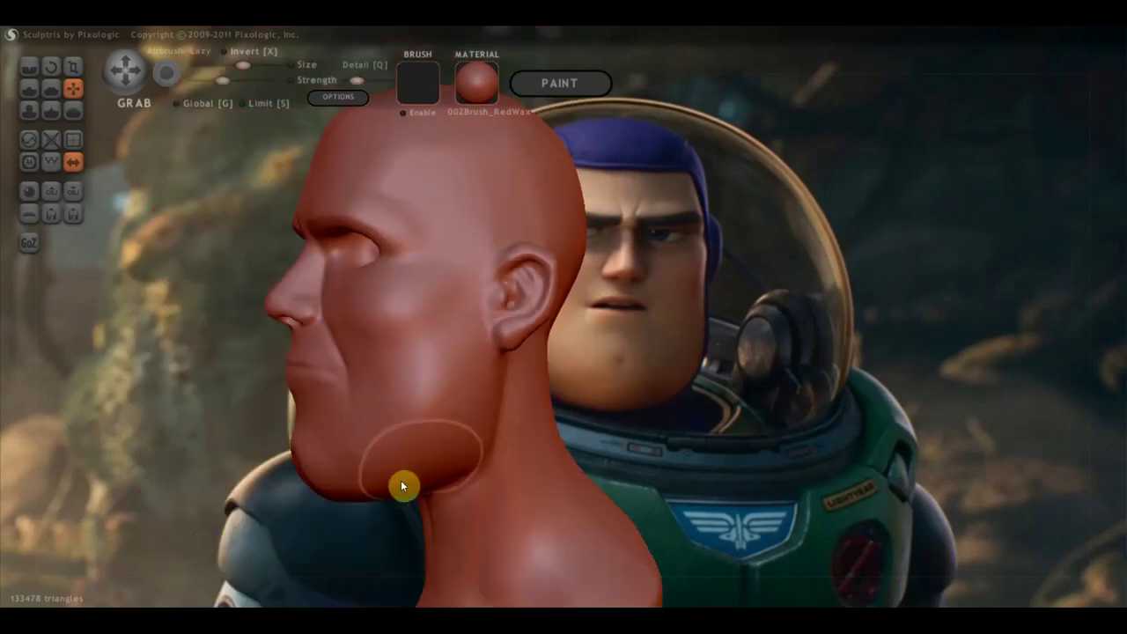
{"action": "right_click_drag", "start_coordinate": [407, 477], "coordinate": [562, 464]}
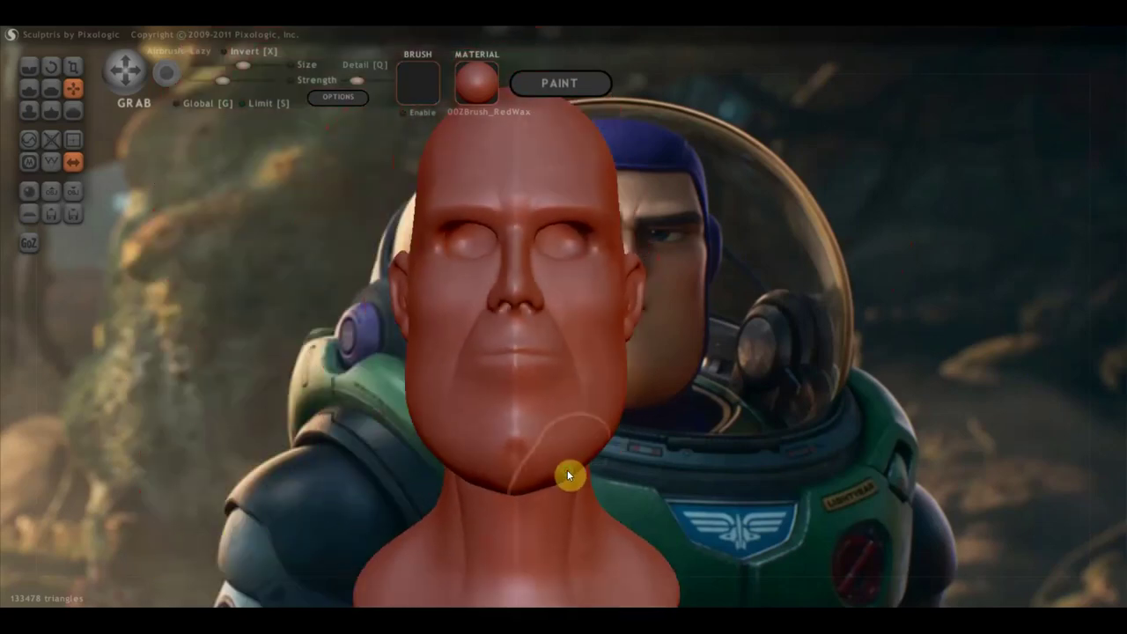
In three-quarter view, grab the mouth and jaw into a nose-to-cheek fold.
{"action": "mouse_move", "coordinate": [642, 445]}
{"action": "right_mouse_down", "text": "alt"}
{"action": "mouse_move", "coordinate": [487, 427]}
{"action": "mouse_move", "coordinate": [532, 440]}
{"action": "mouse_move", "coordinate": [422, 463]}
{"action": "right_mouse_up", "text": "alt"}
{"action": "right_click_drag", "start_coordinate": [495, 488], "coordinate": [296, 489]}
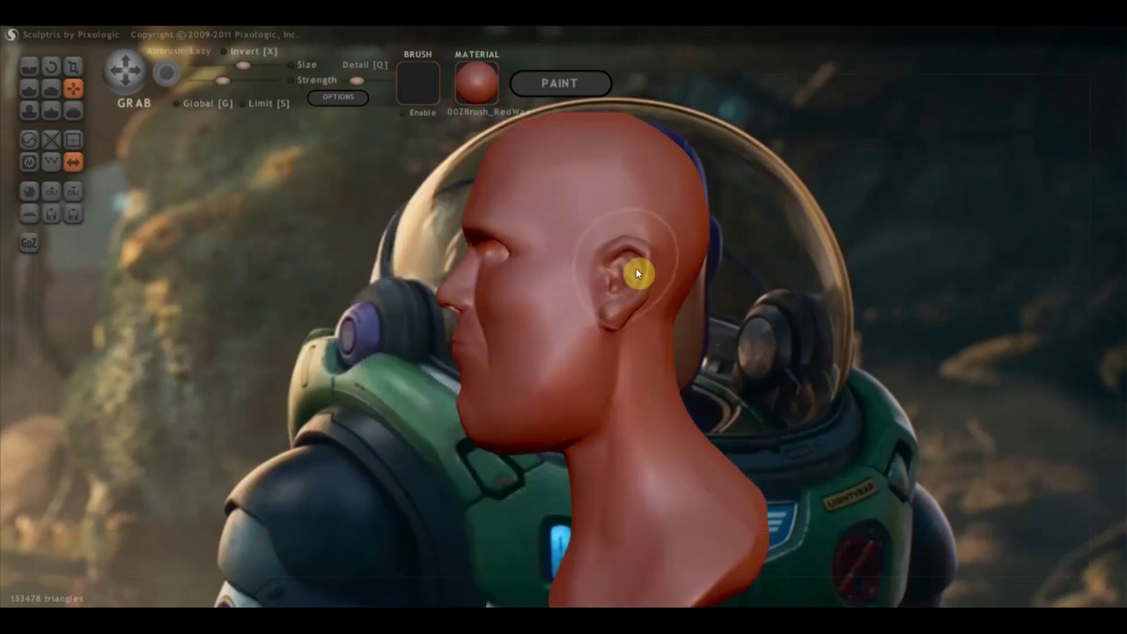
{"action": "left_click_drag", "start_coordinate": [516, 290], "coordinate": [456, 325]}
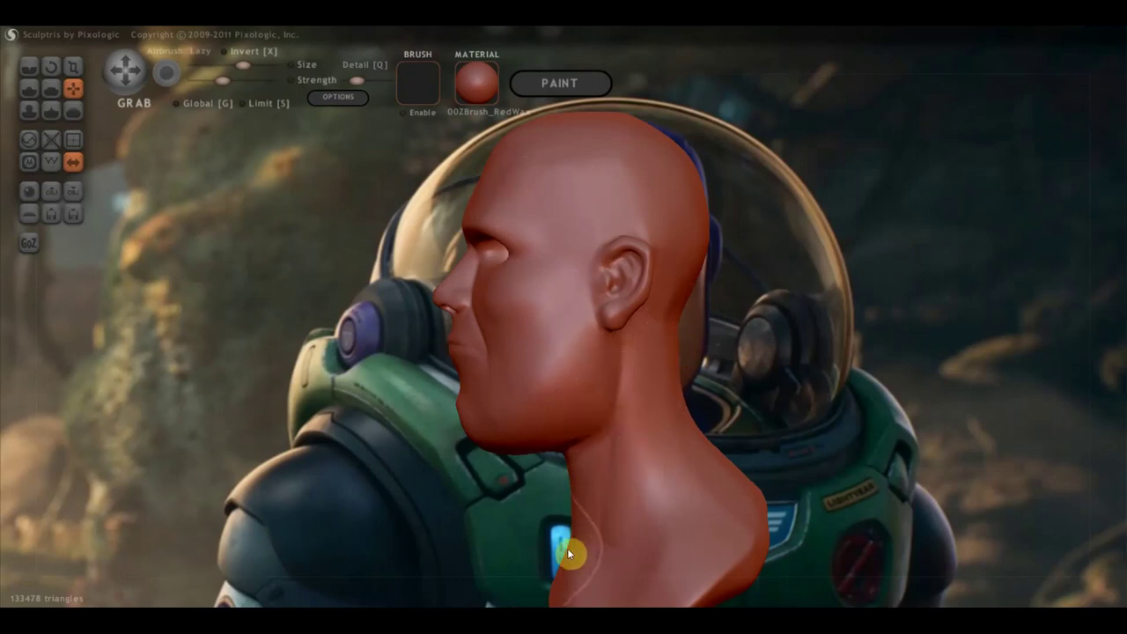
Zoom out and centre the head in the view.
{"action": "mouse_move", "coordinate": [575, 573]}
{"action": "right_mouse_down"}
{"action": "mouse_move", "coordinate": [620, 494]}
{"action": "mouse_move", "coordinate": [844, 494]}
{"action": "mouse_move", "coordinate": [834, 498]}
{"action": "right_mouse_up"}
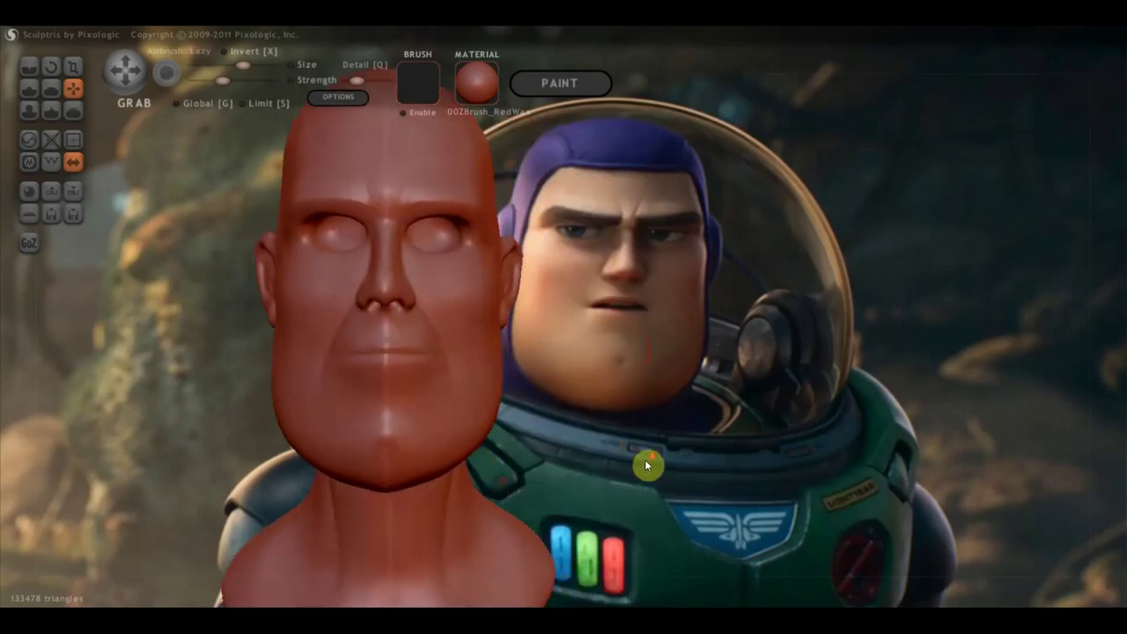
{"action": "scroll", "coordinate": [645, 460], "scroll_direction": "down", "scroll_amount": 3}
{"action": "mouse_move", "coordinate": [648, 455]}
{"action": "right_mouse_down", "text": "alt"}
{"action": "mouse_move", "coordinate": [714, 463]}
{"action": "mouse_move", "coordinate": [696, 460]}
{"action": "right_mouse_up", "text": "alt"}
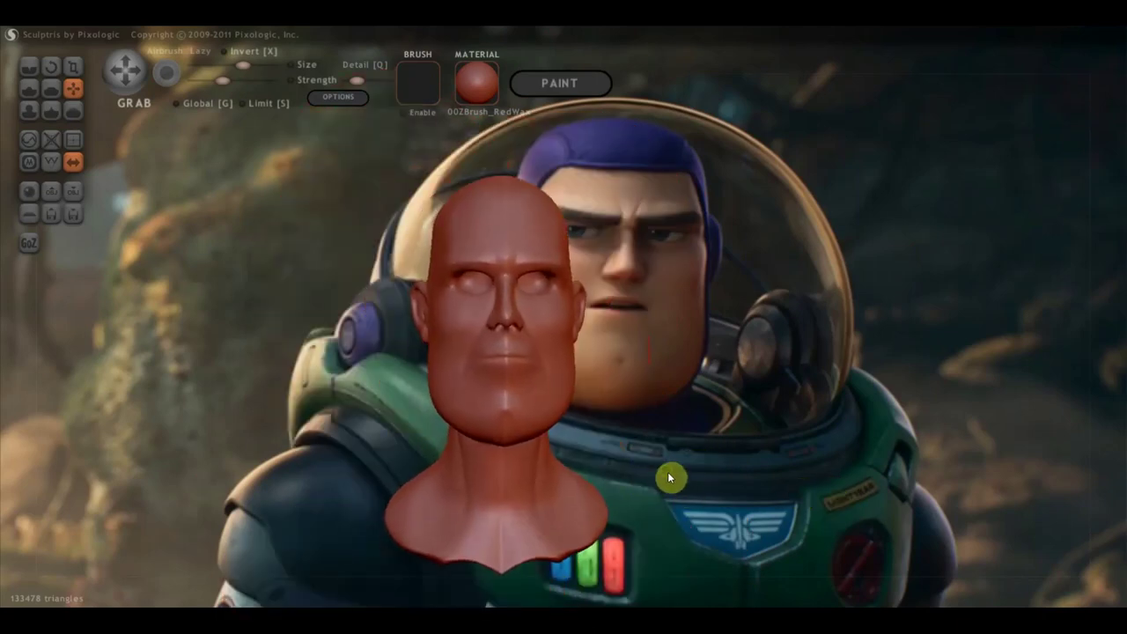
{"action": "scroll", "coordinate": [662, 470], "scroll_direction": "up", "scroll_amount": 2}
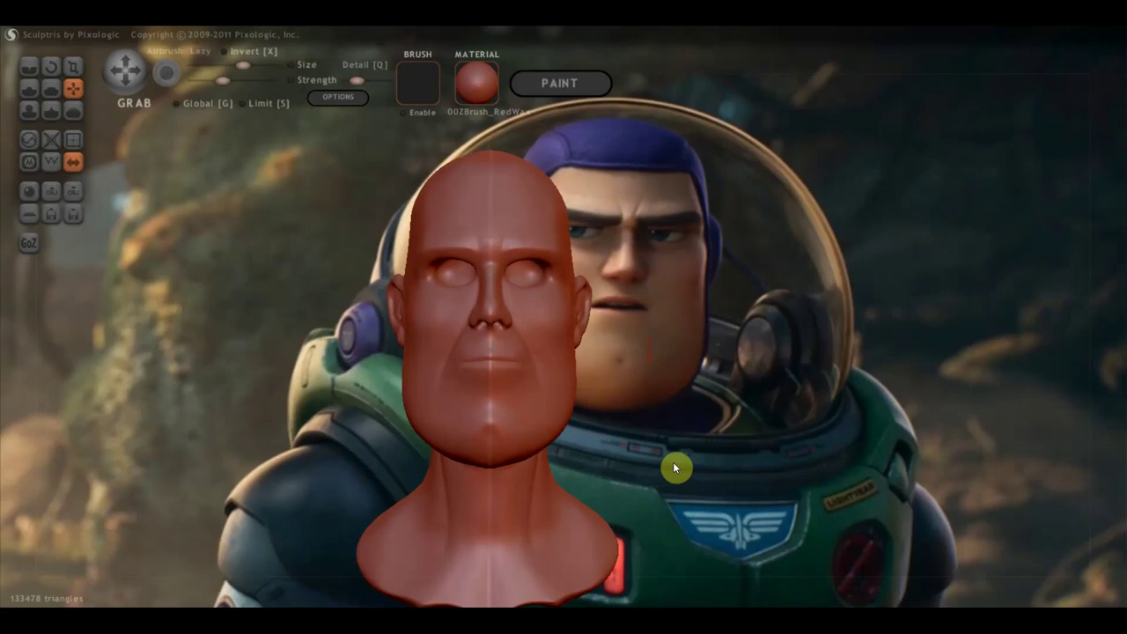
{"action": "scroll", "coordinate": [636, 433], "scroll_direction": "down", "scroll_amount": 2}
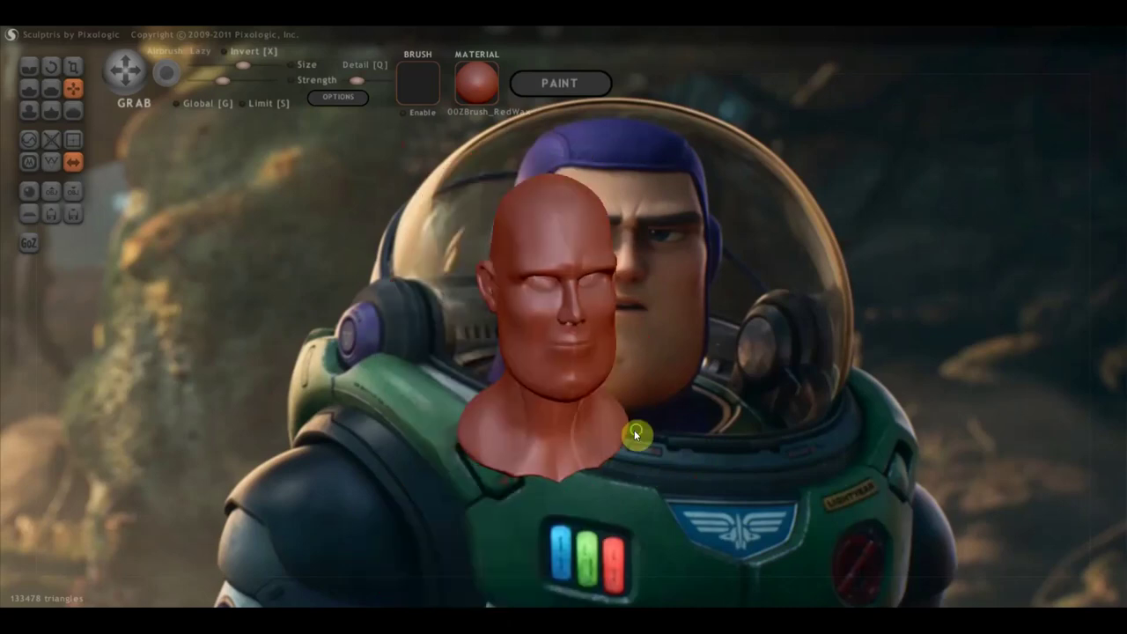
{"action": "scroll", "coordinate": [636, 395], "scroll_direction": "down", "scroll_amount": 1}
{"action": "scroll", "coordinate": [613, 401], "scroll_direction": "up", "scroll_amount": 1}
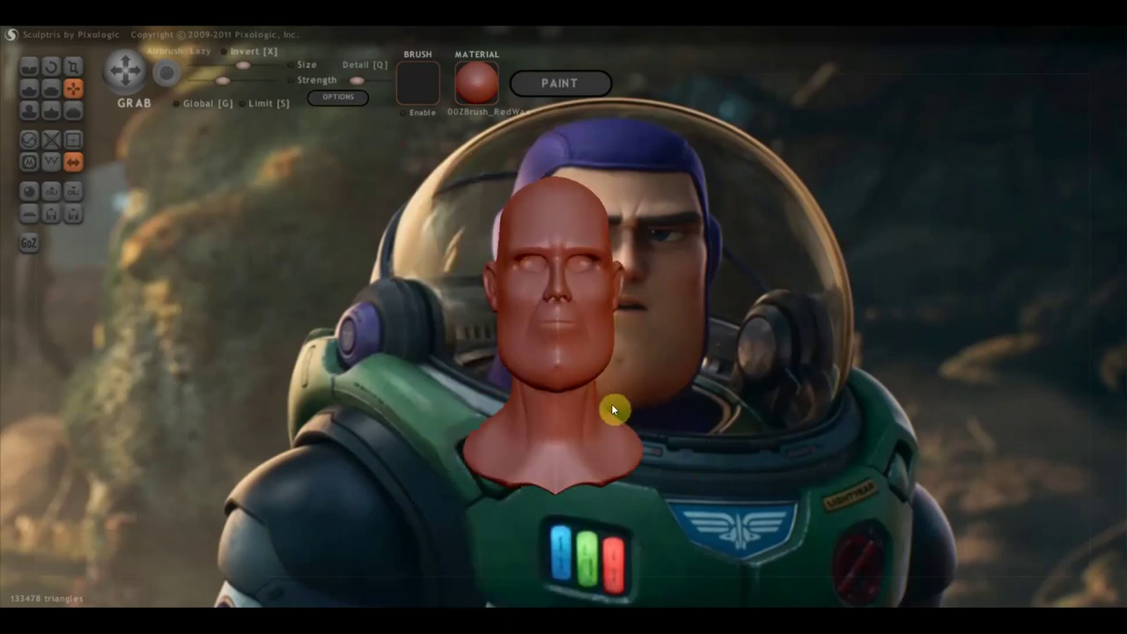